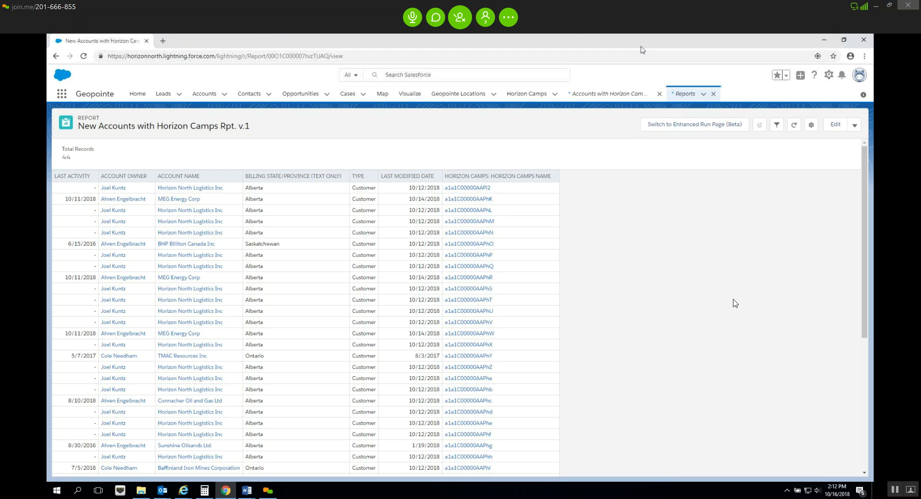
Step: Open the Geopointe map and locate Fox Creek, AB, Canada on it
click(449, 37)
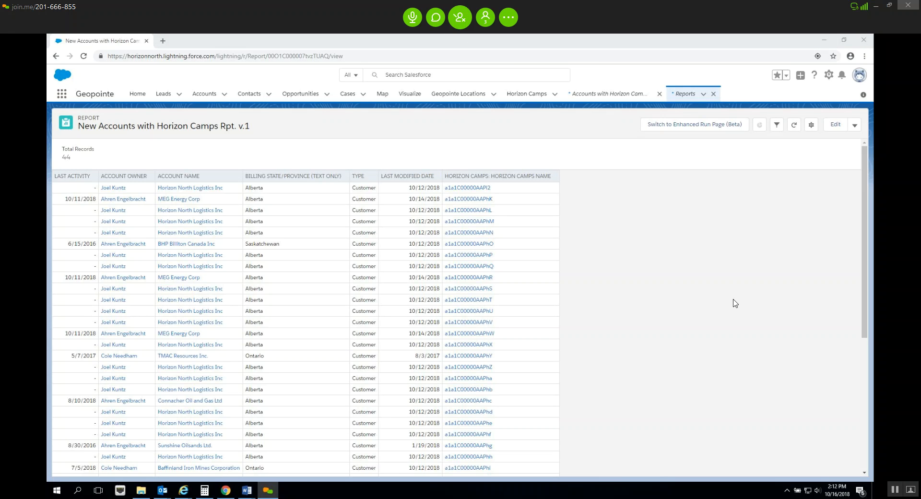
click(379, 94)
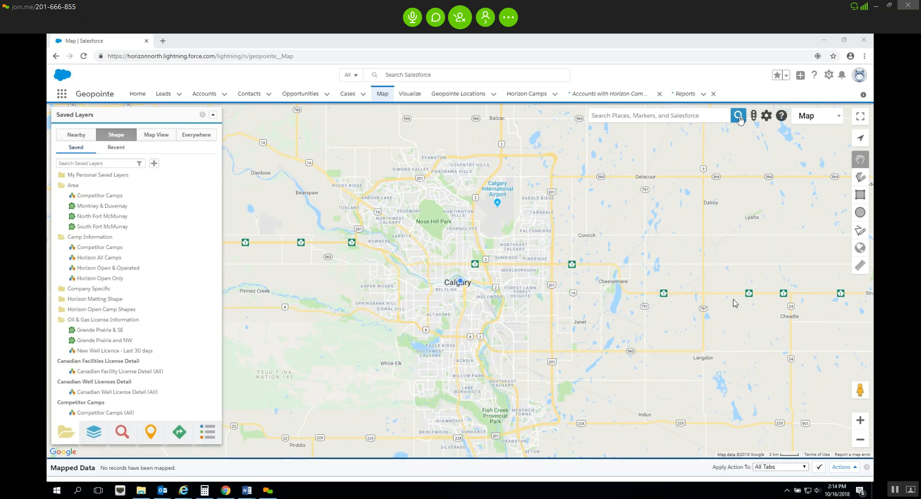
click(698, 119)
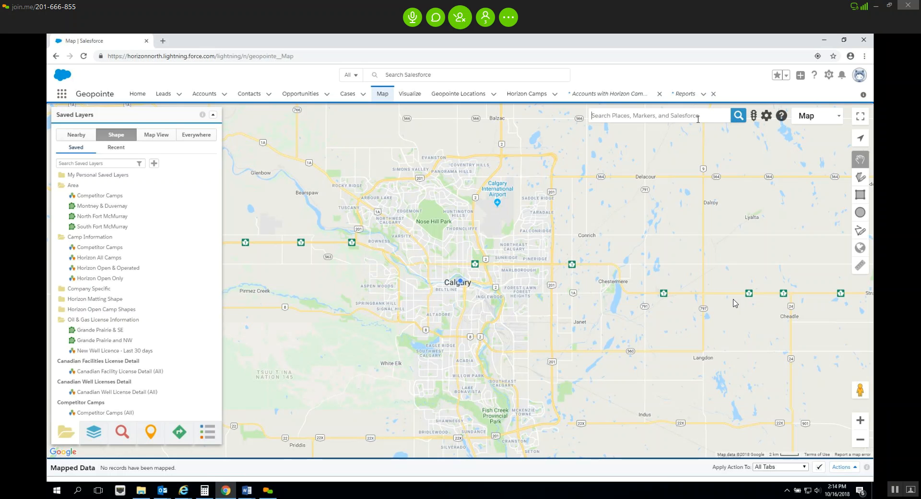
text(fox cree)
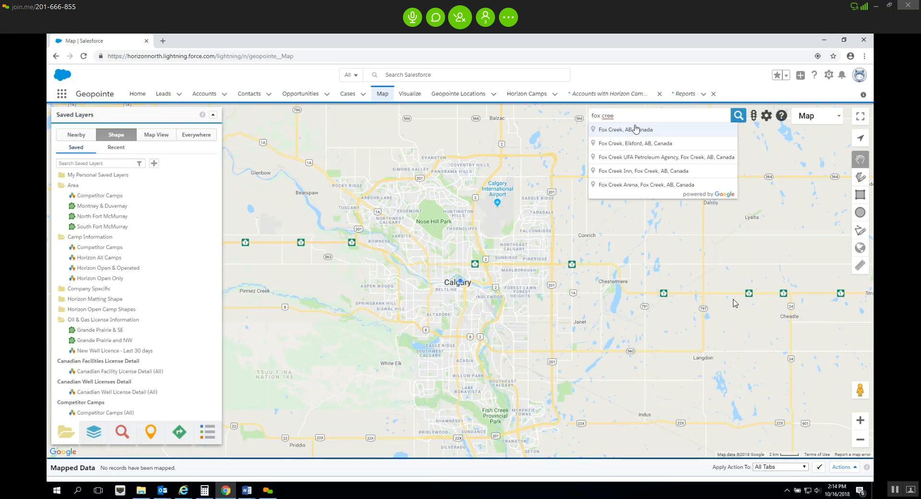
click(677, 130)
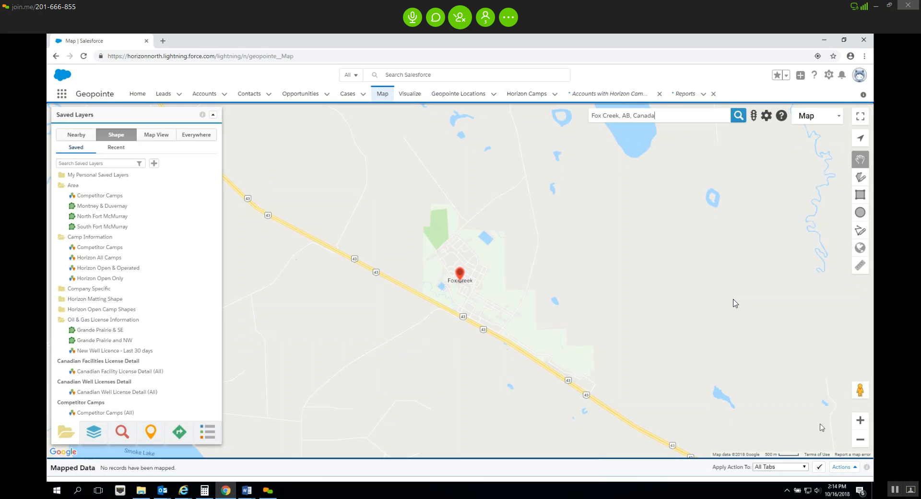
click(861, 440)
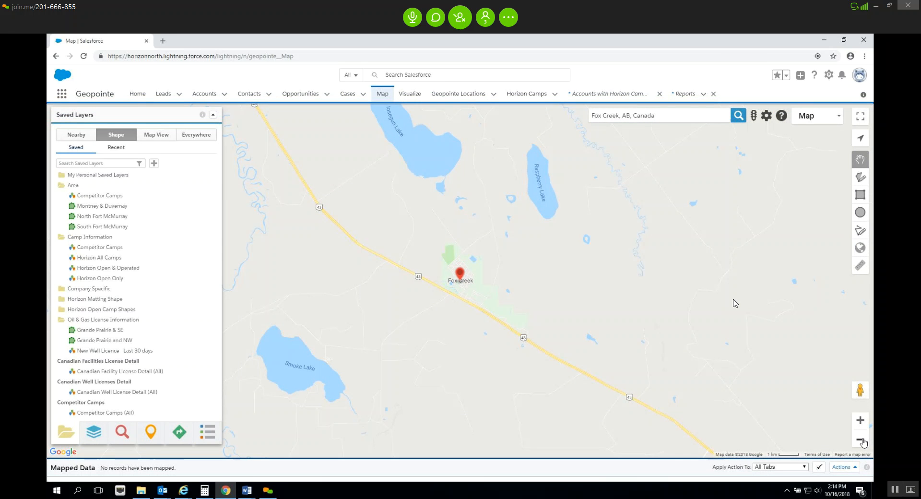
click(861, 440)
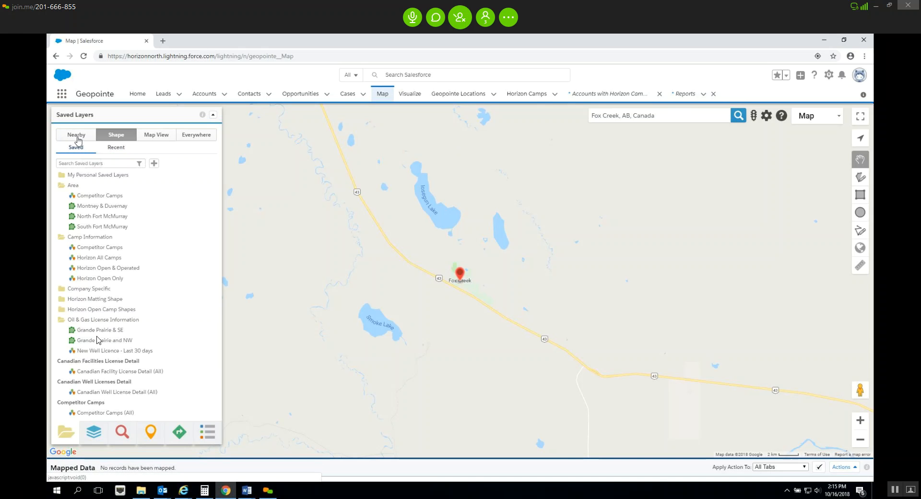
Step: Plot the saved layer New Well Licence - Last 30 days, limited to the current map view
scroll(122, 314, down, 1)
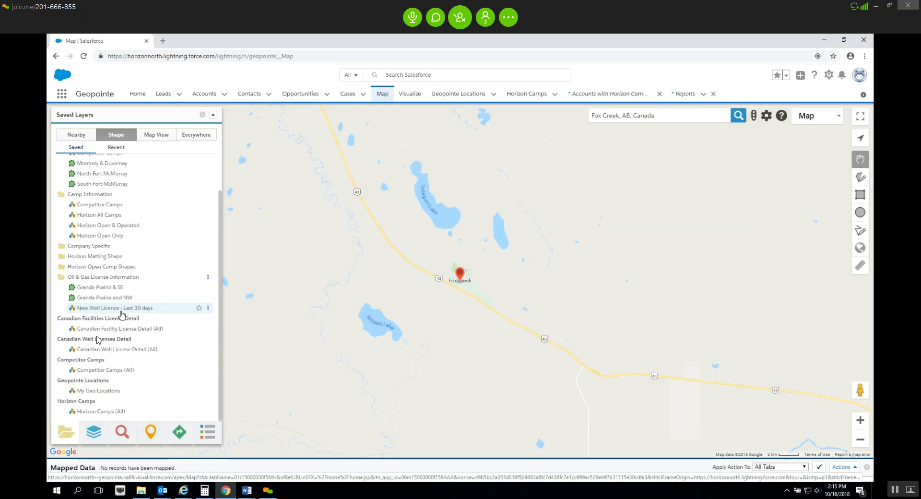
click(121, 312)
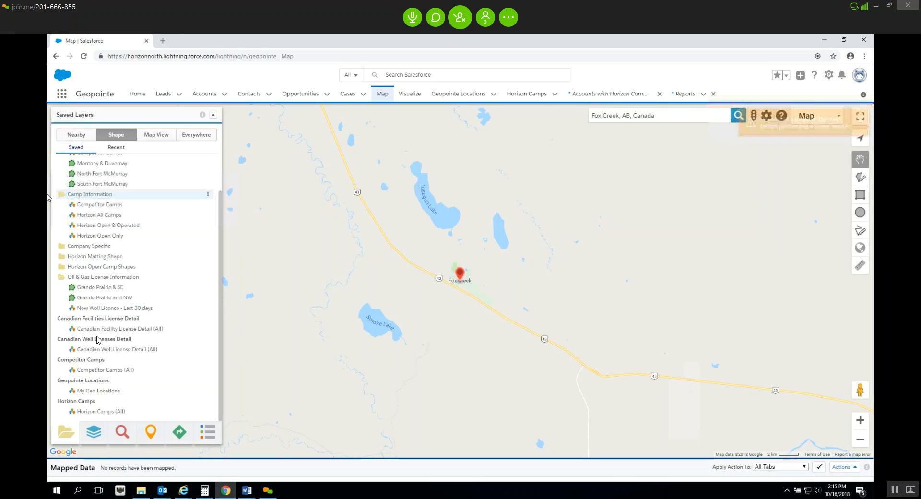
click(148, 137)
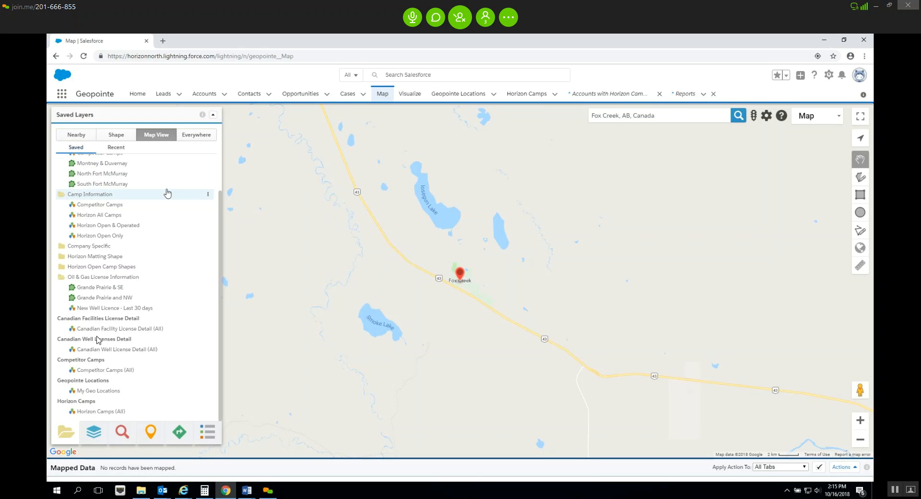
click(137, 313)
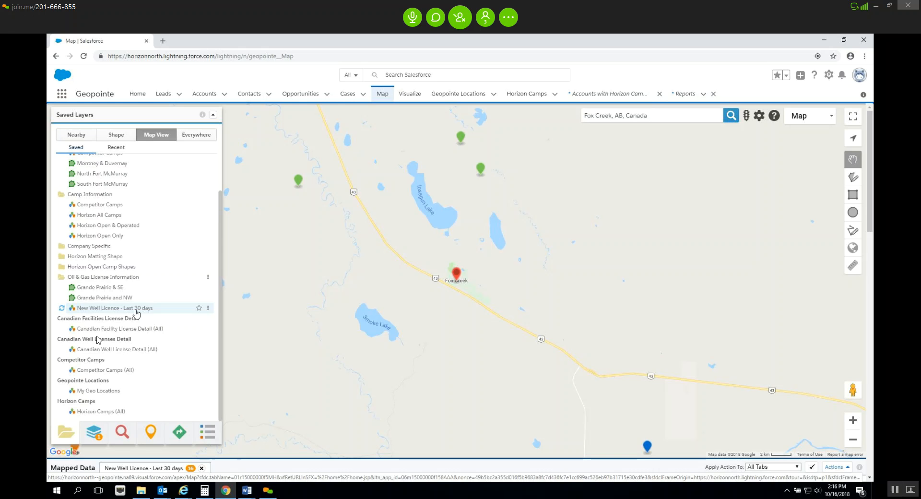
Step: Review the mapped well licence records and open their chart
scroll(133, 290, down, 3)
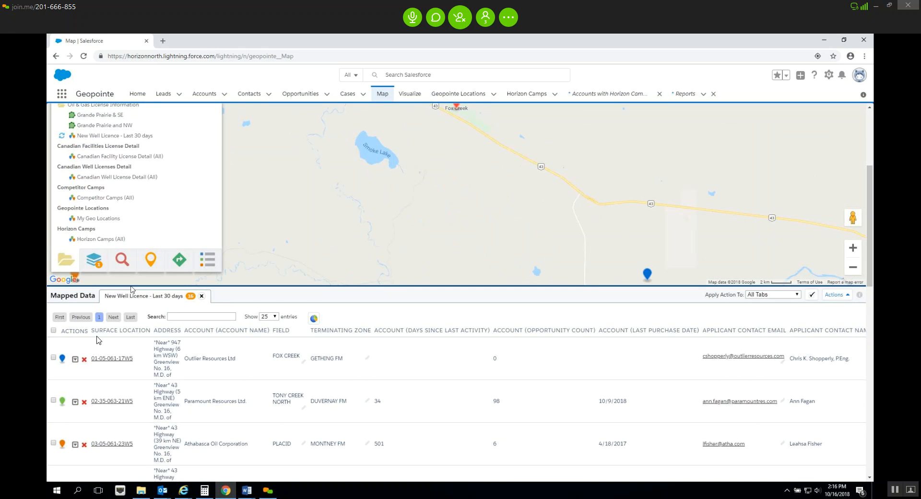
scroll(132, 289, down, 1)
scroll(132, 290, down, 2)
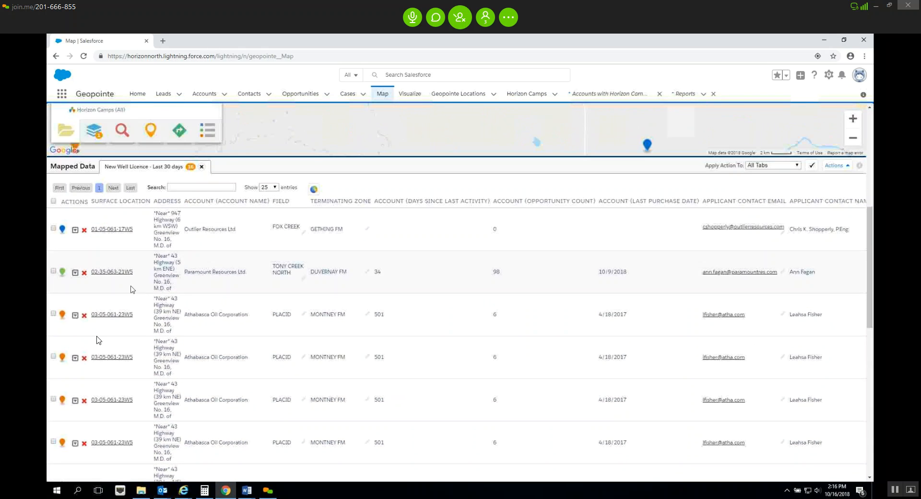
scroll(133, 290, down, 1)
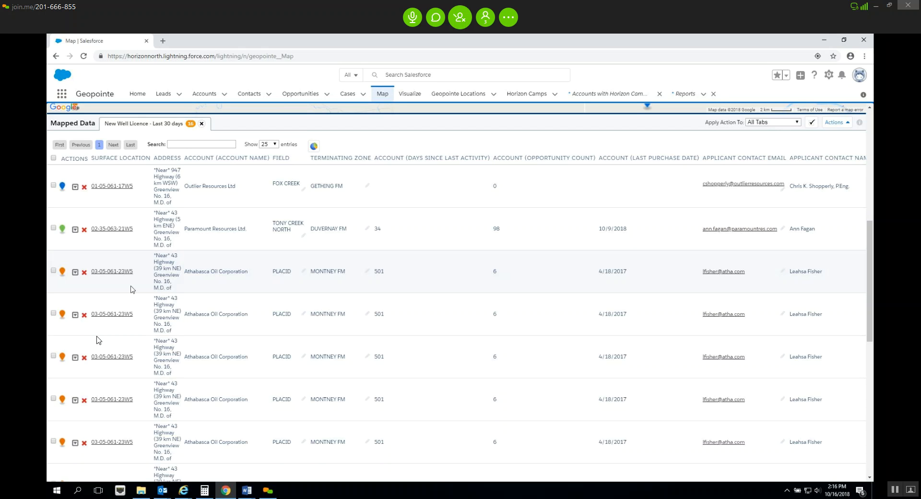
click(313, 146)
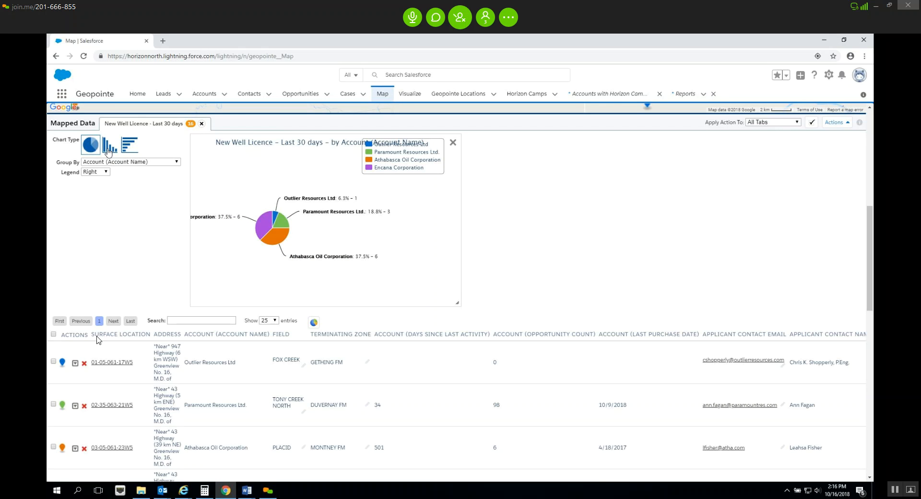
Step: Group the well licence pie chart by Field, followed by Terminating Zone
click(112, 163)
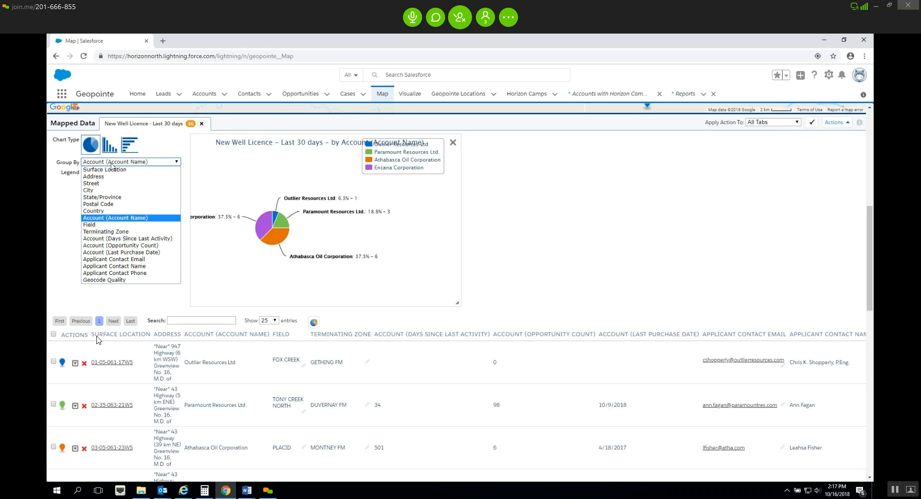
click(135, 225)
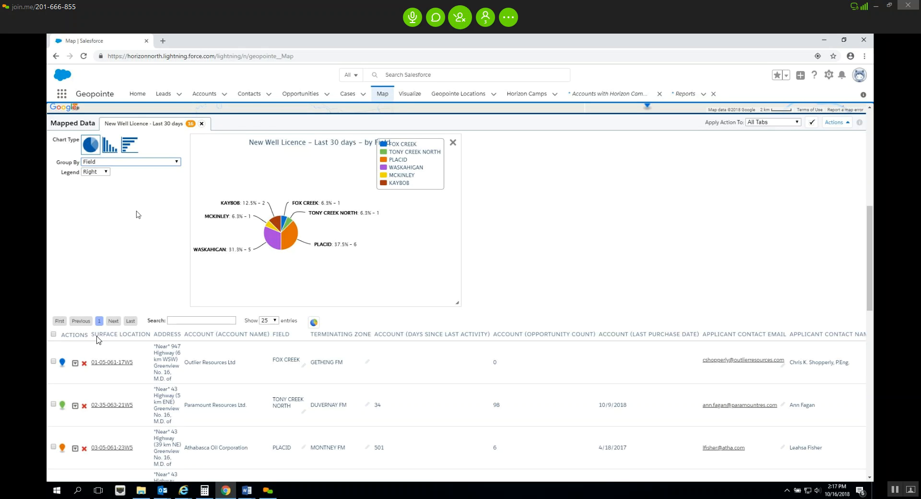
click(167, 166)
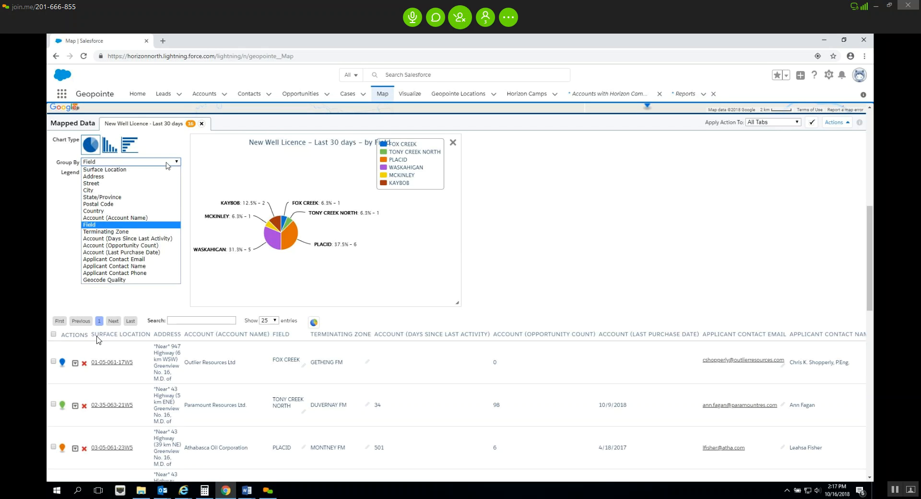
click(139, 232)
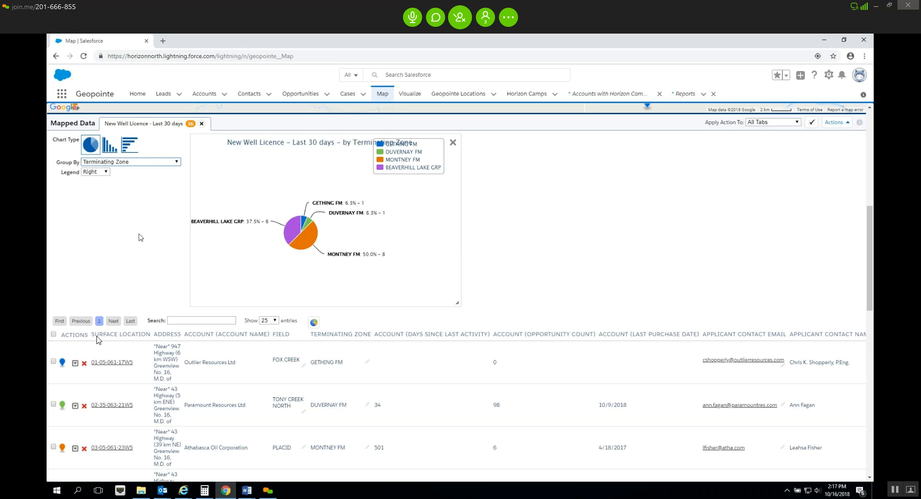
Step: Remove the New Well Licence - Last 30 days layer from the map
scroll(141, 237, up, 6)
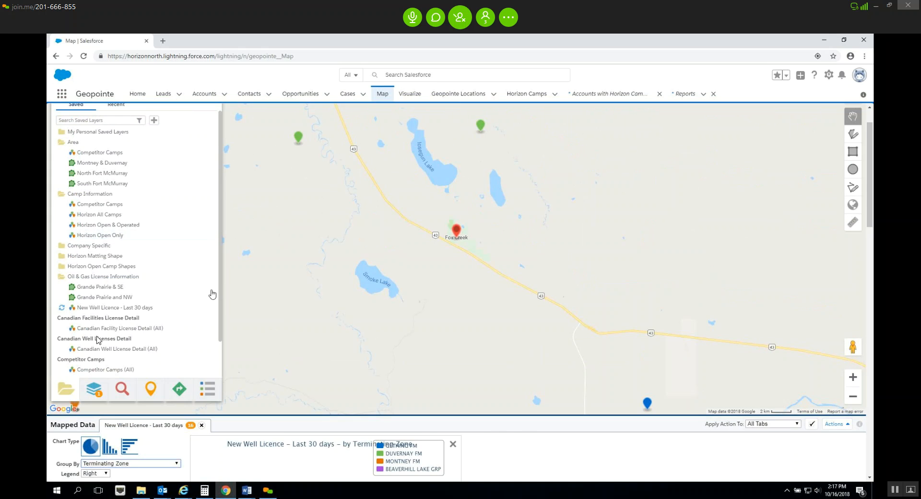
scroll(216, 295, up, 2)
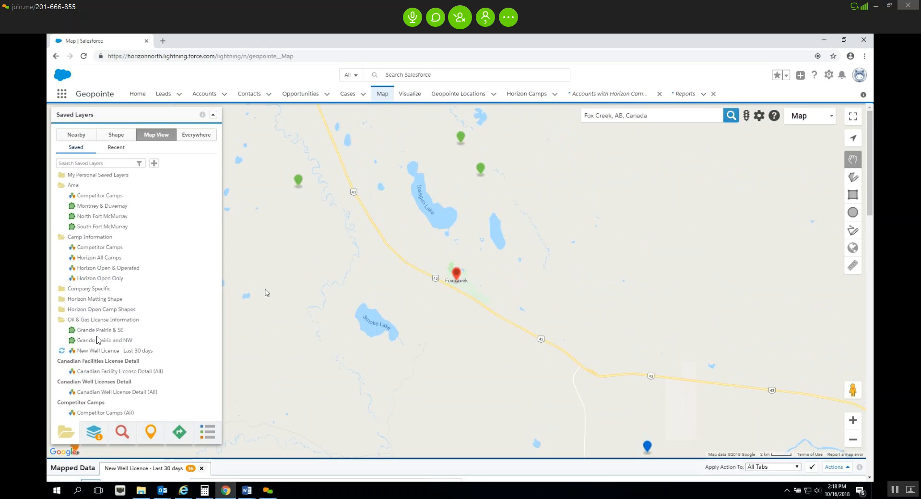
click(101, 434)
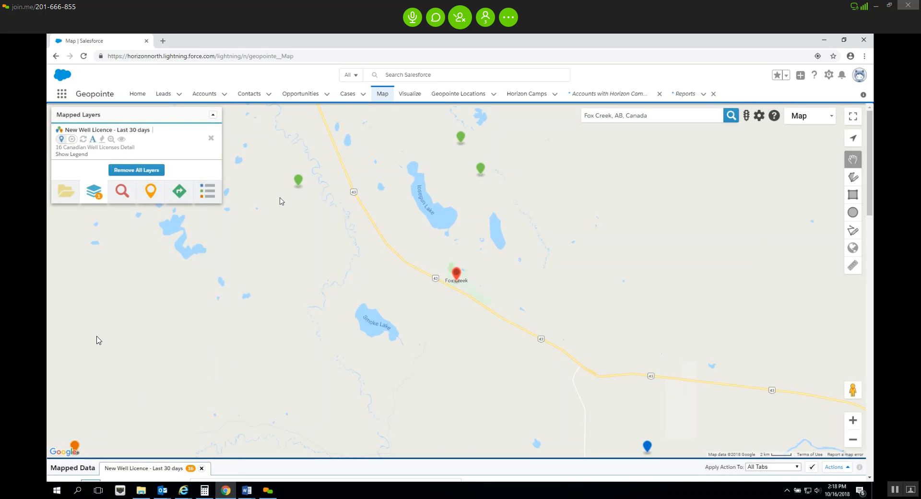
click(211, 138)
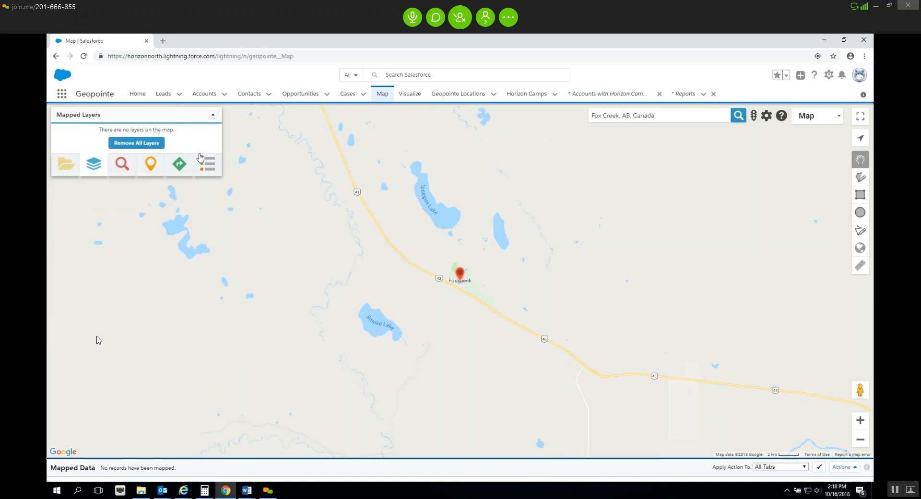
Step: Open the saved layer New Well Licence - Last 30 days for editing
click(73, 169)
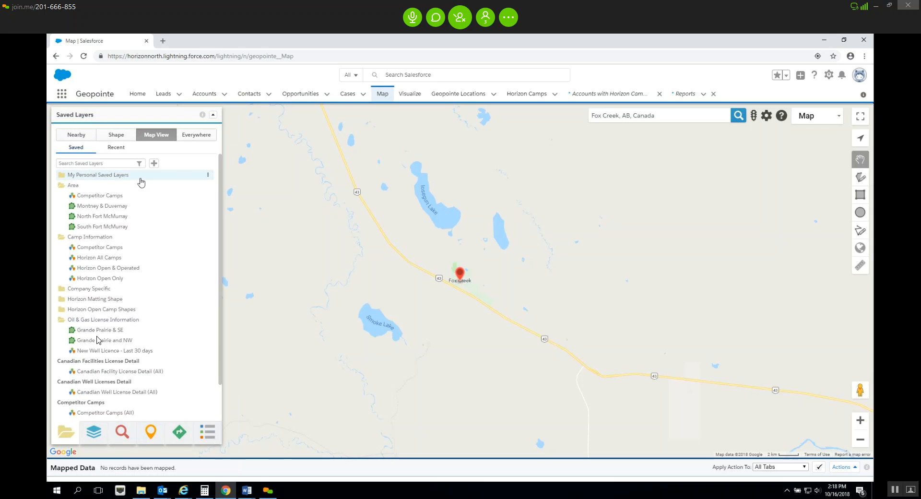
scroll(152, 220, down, 1)
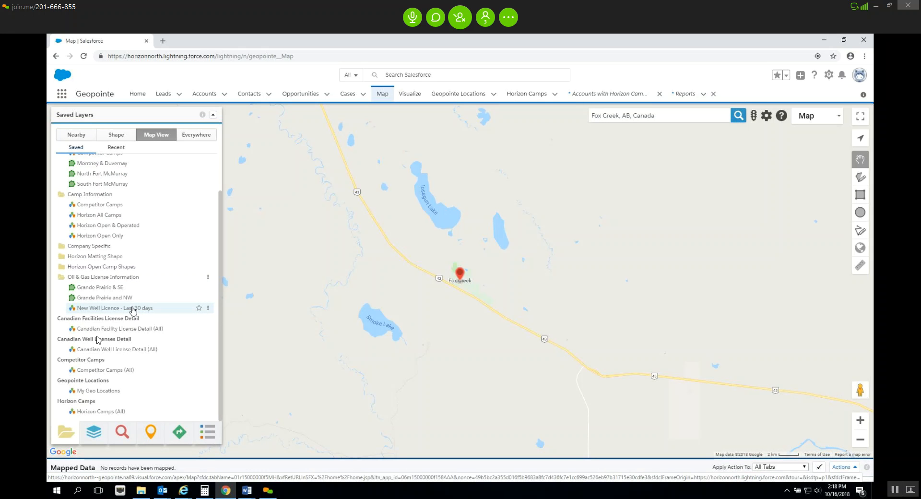
click(208, 312)
click(223, 309)
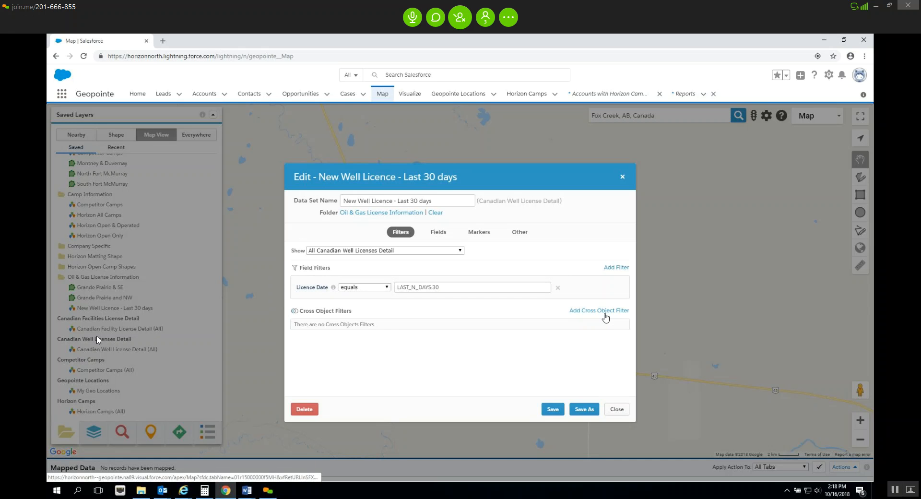
Step: Add a field filter to the data set where Terminating Zone starts with "Mont"
click(616, 267)
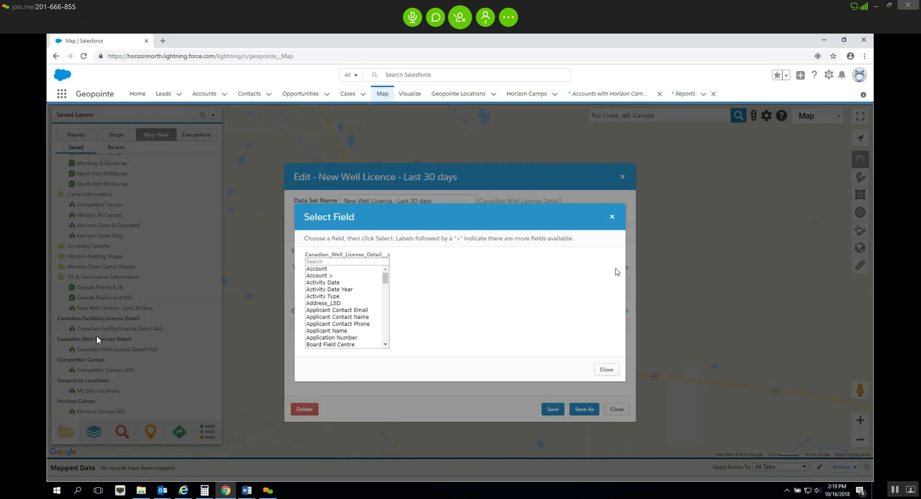
text(Ter)
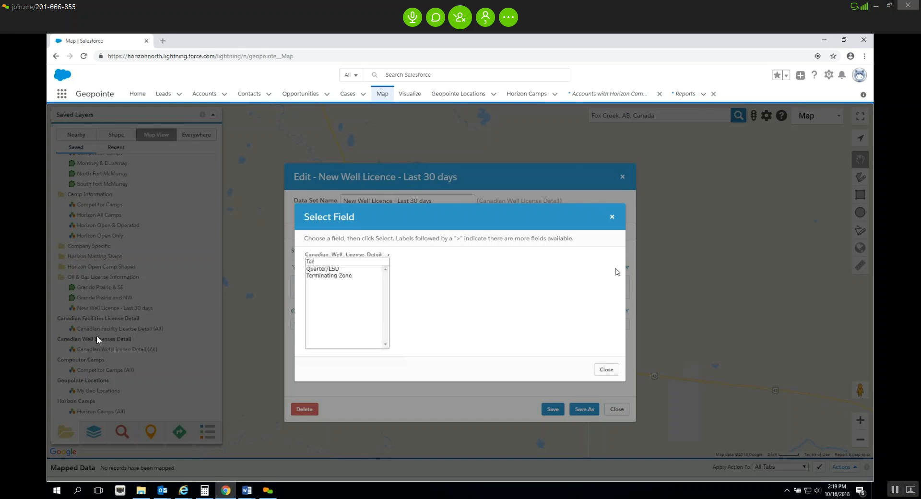
text(min)
click(345, 269)
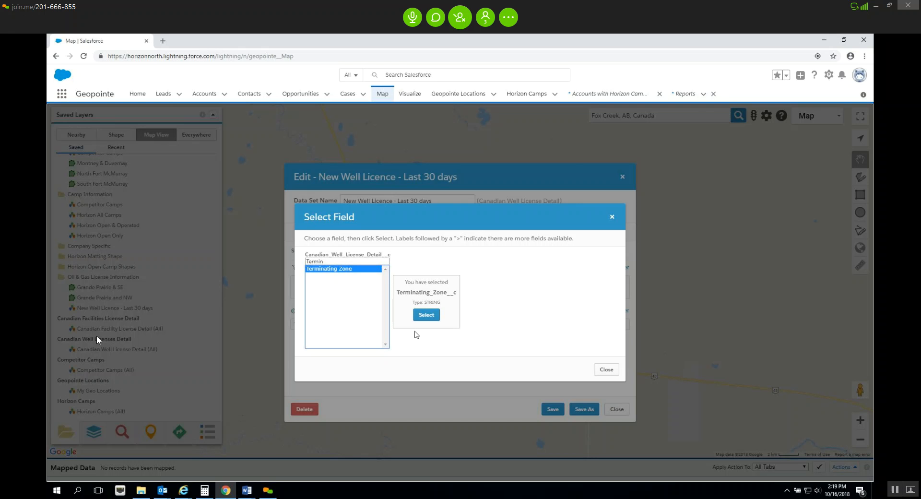
click(426, 316)
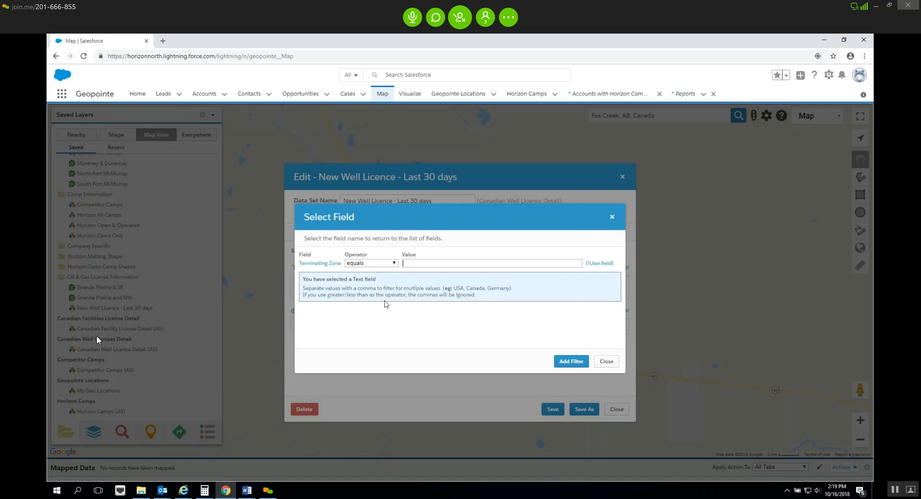
click(390, 263)
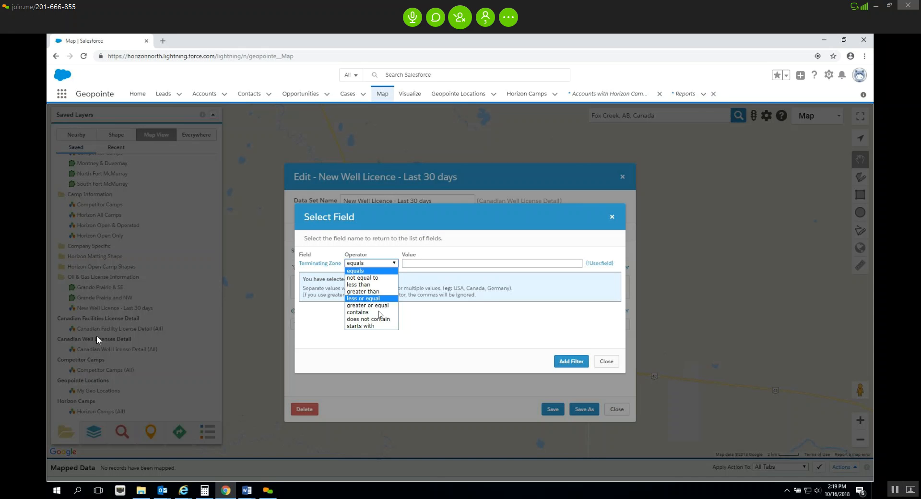
click(378, 327)
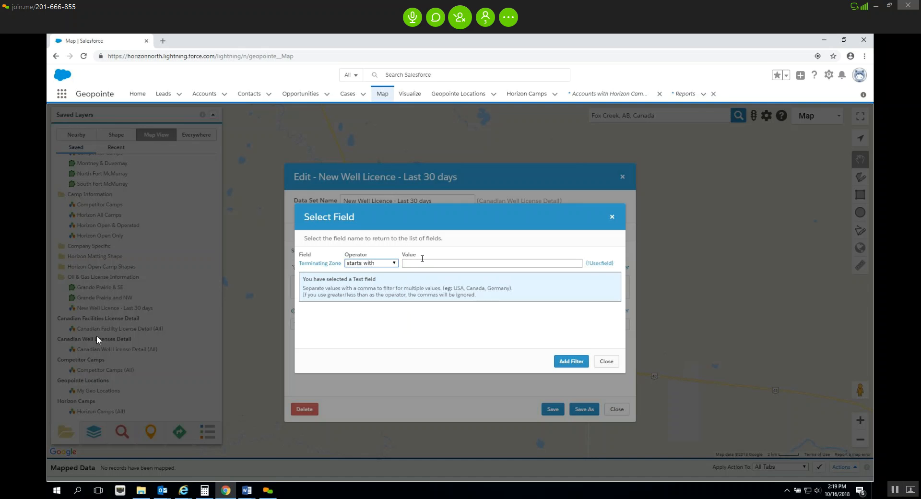
click(421, 263)
text(Mont)
click(568, 362)
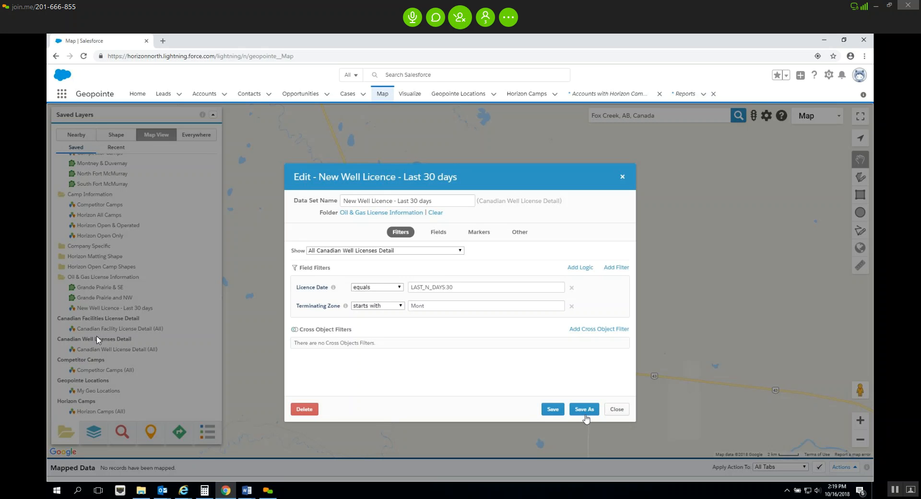
Step: Look at the option to save the filtered data set as a new one, and cancel it
click(584, 410)
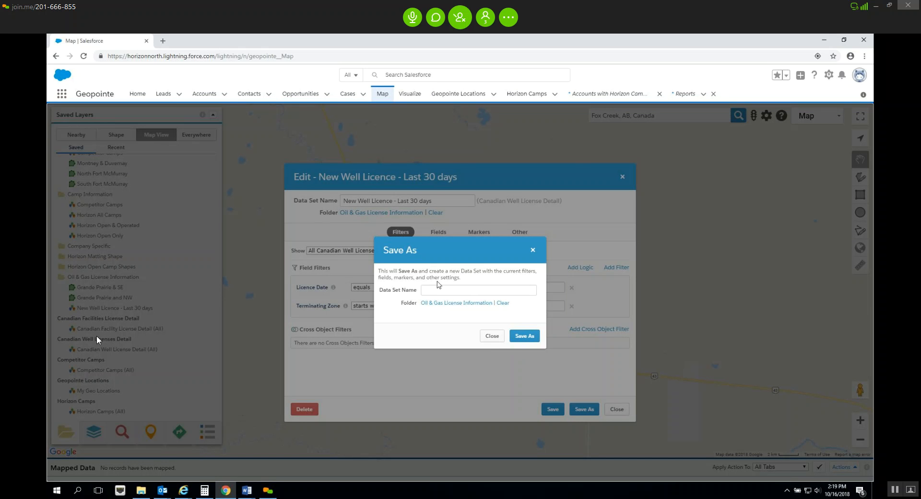
click(490, 337)
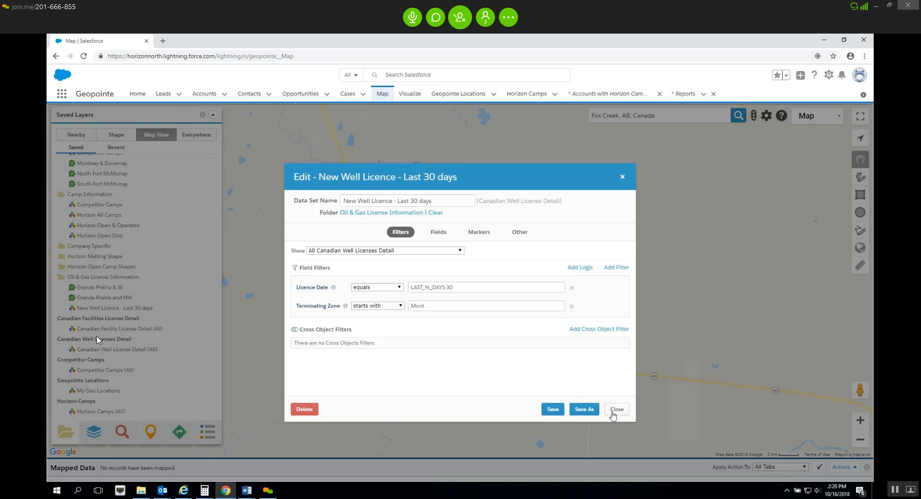
Step: Close the data set editor without saving and map the New Well Licence - Last 30 days layer with the Everywhere scope
click(612, 412)
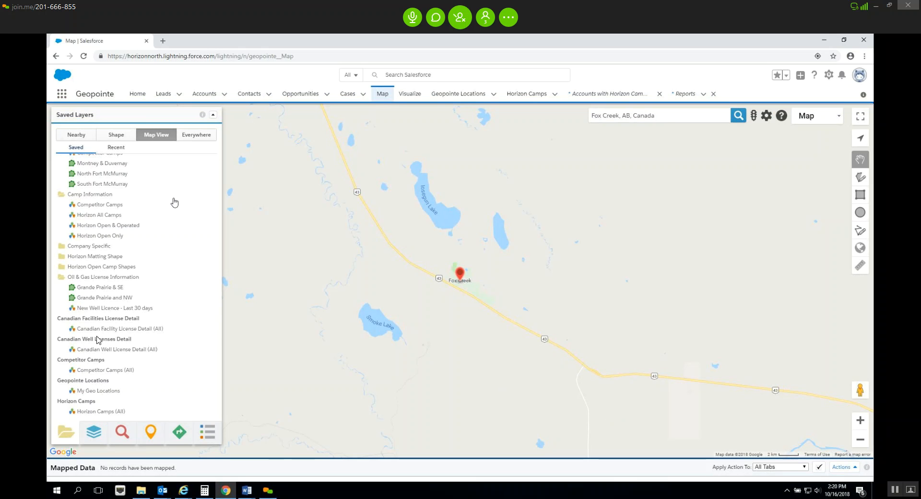
click(186, 138)
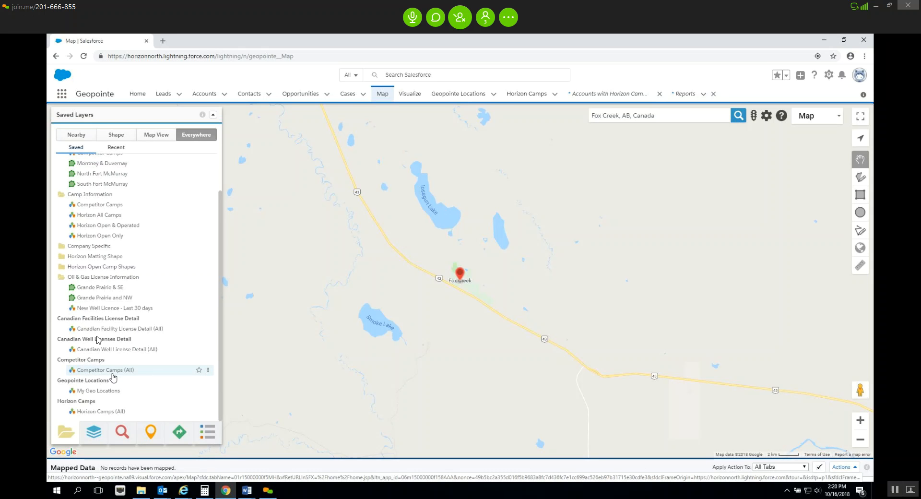
click(126, 309)
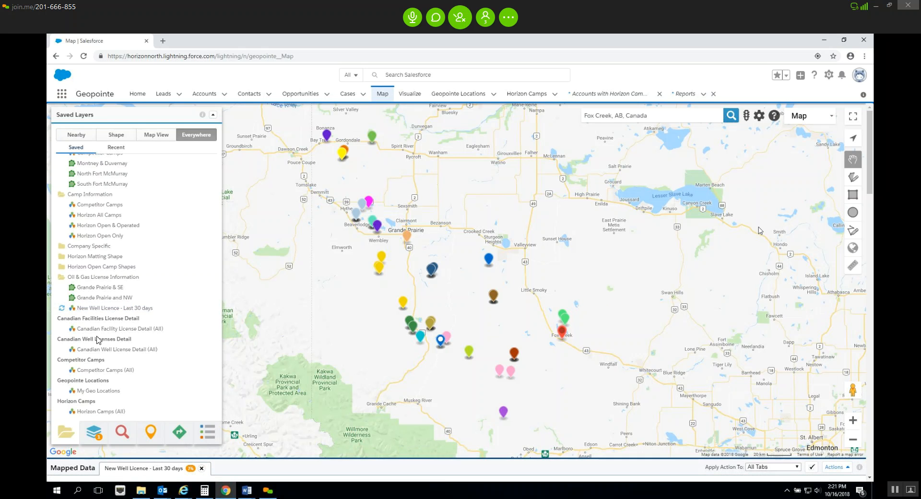
click(852, 179)
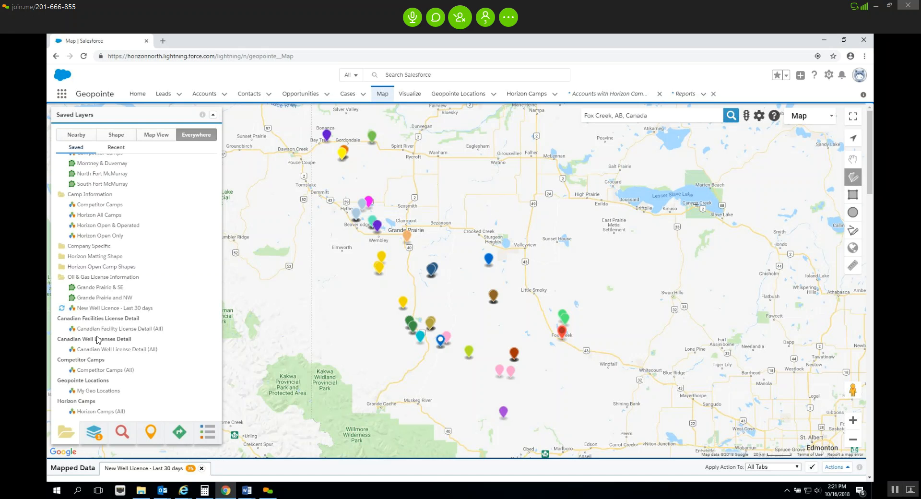
click(316, 126)
drag(317, 128, 313, 140)
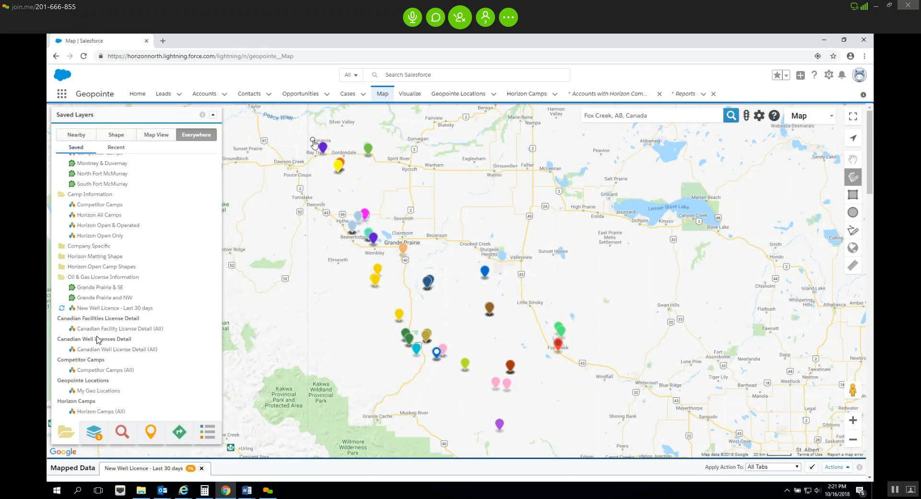
click(313, 140)
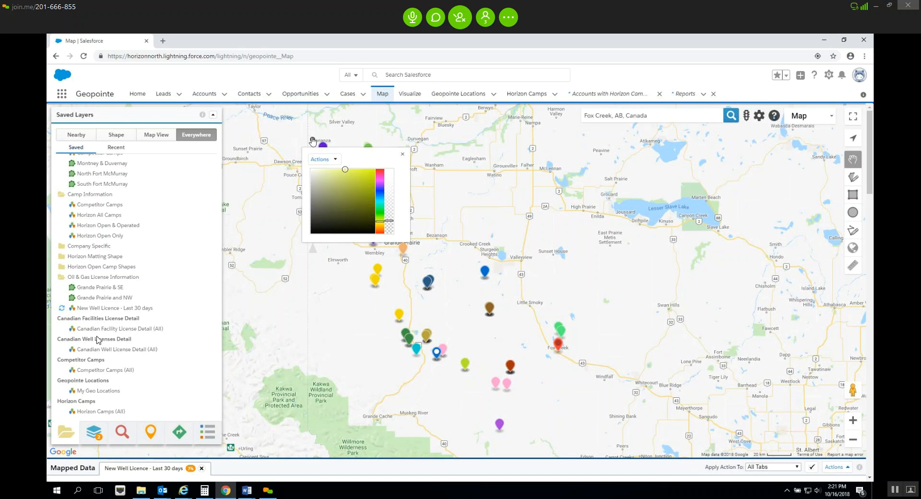
click(329, 160)
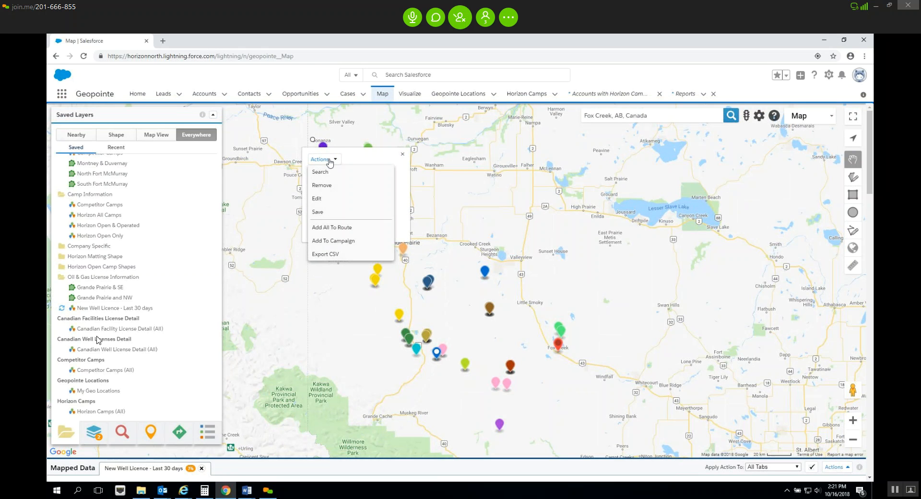
click(320, 186)
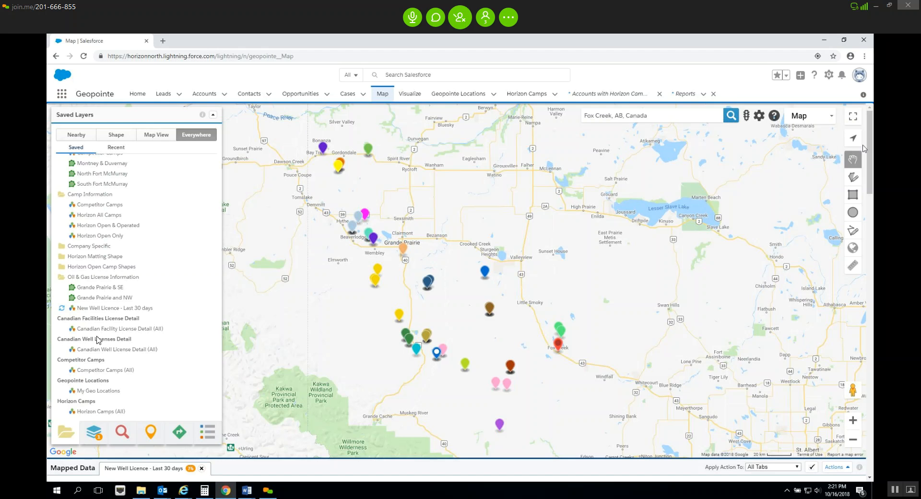
Step: Start a new polygon shape on the map with its first corner near Bonanza, northwest of the mapped well licences
click(853, 177)
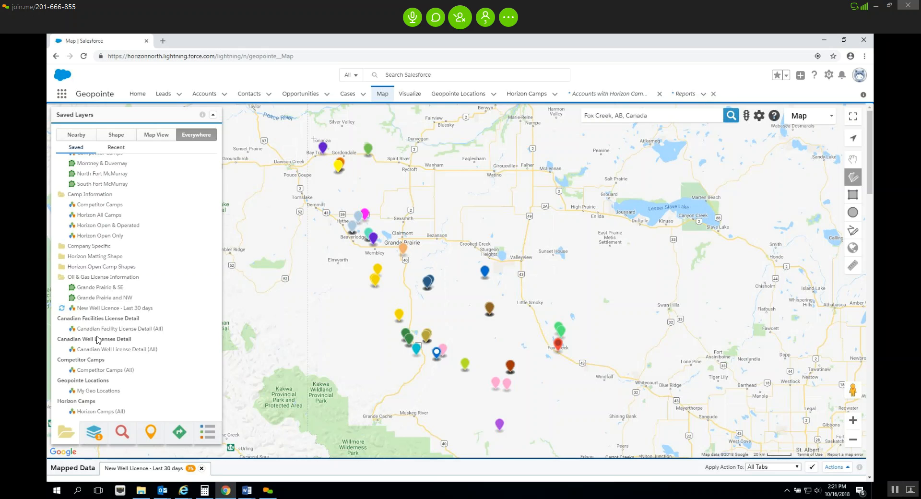
mouse_move(313, 138)
mouse_down()
mouse_move(358, 243)
mouse_move(318, 147)
mouse_up()
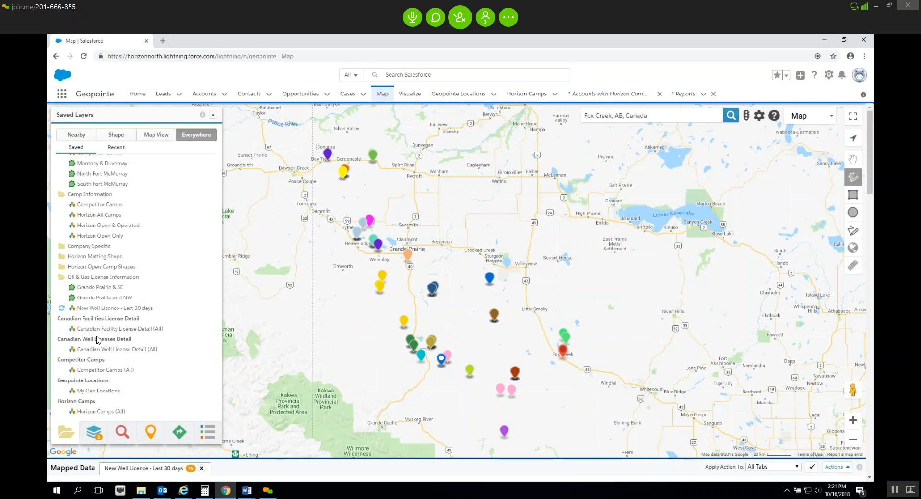
drag(321, 153, 317, 146)
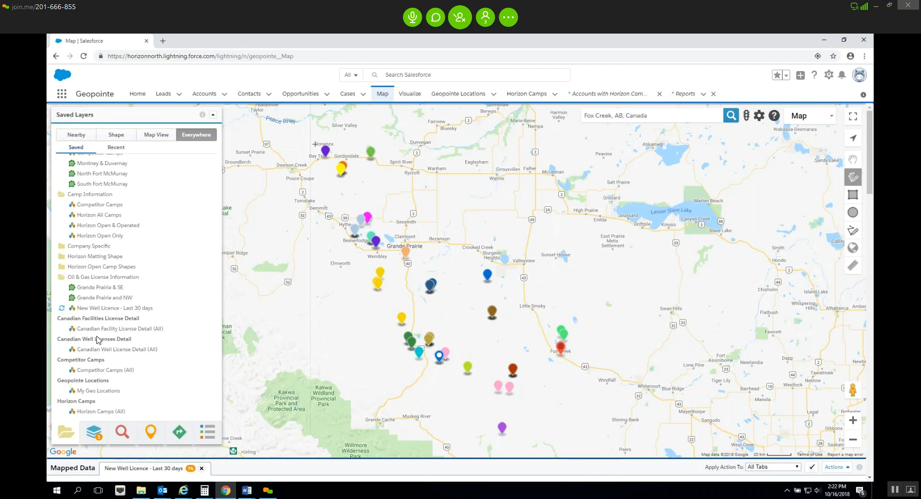
drag(318, 147, 319, 151)
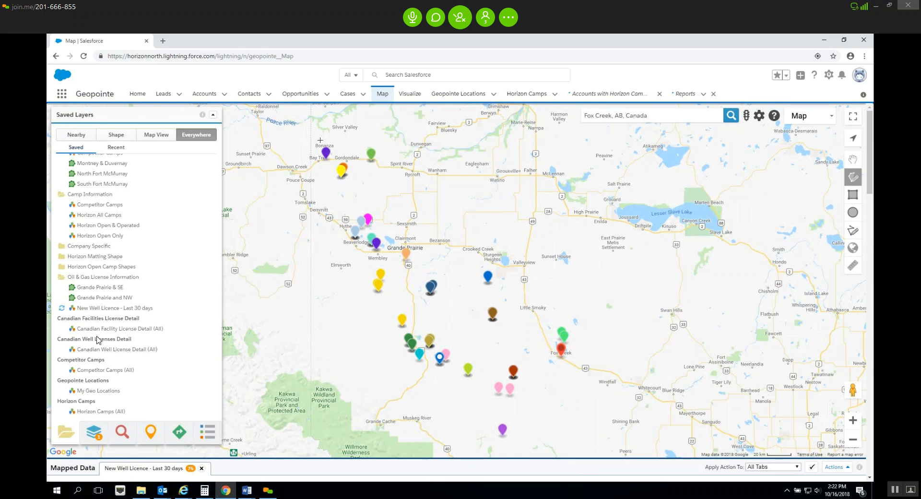
drag(319, 140, 323, 148)
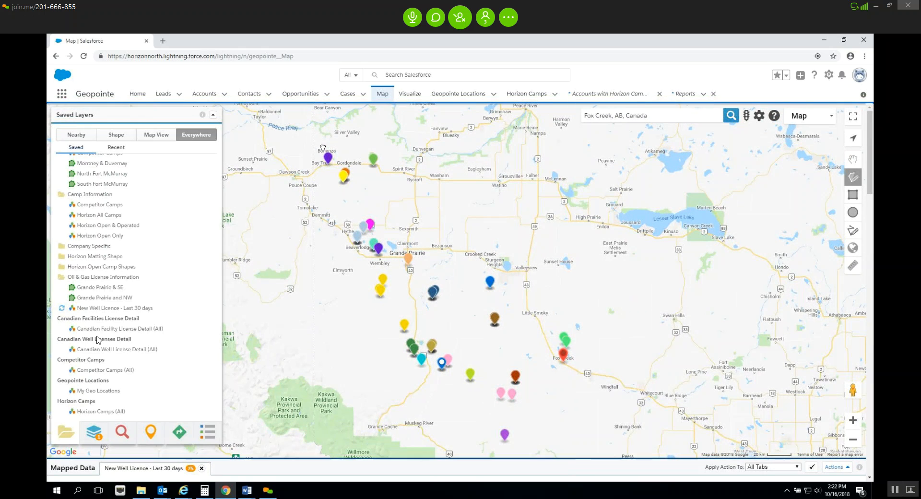
drag(323, 147, 321, 143)
mouse_move(435, 497)
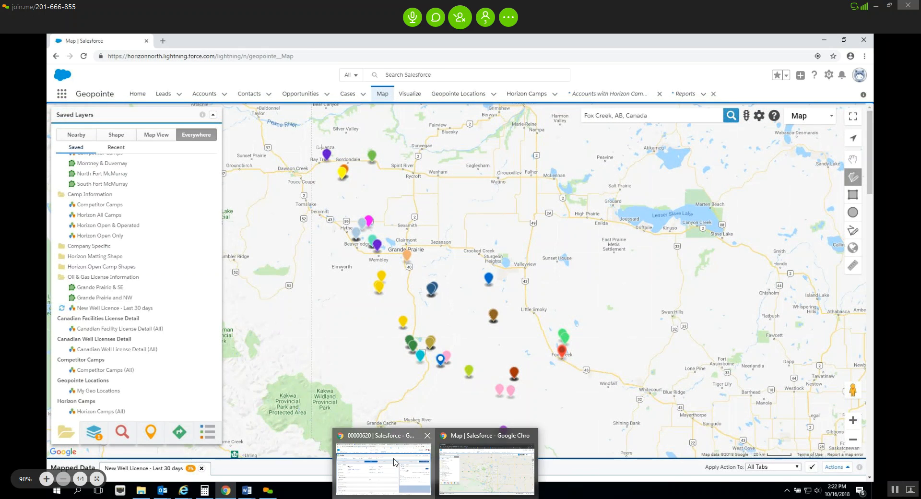
click(396, 462)
click(642, 86)
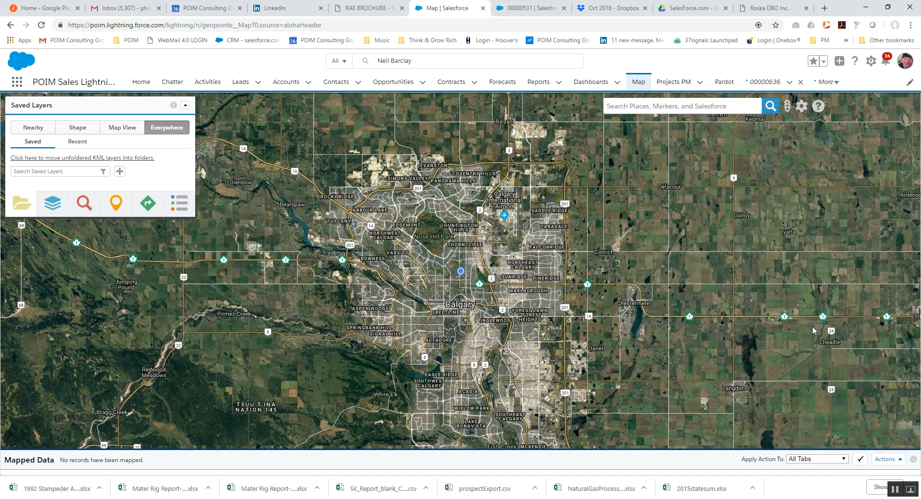
click(905, 174)
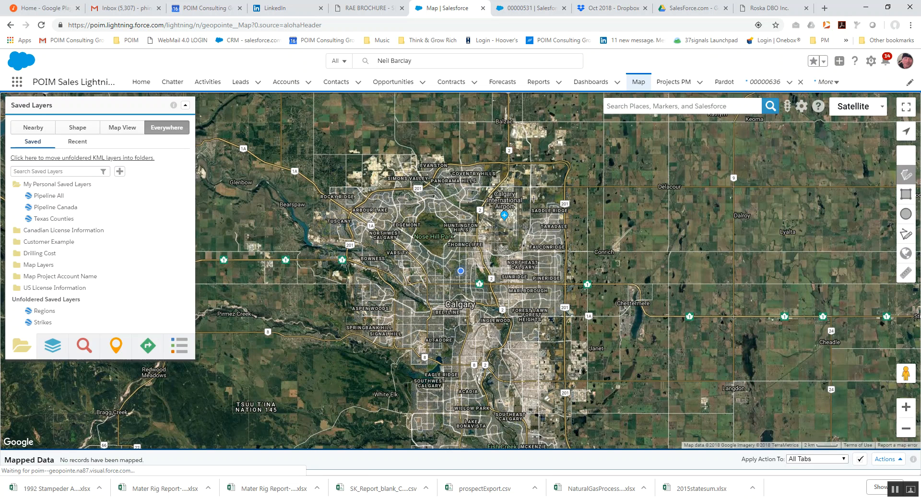
click(603, 243)
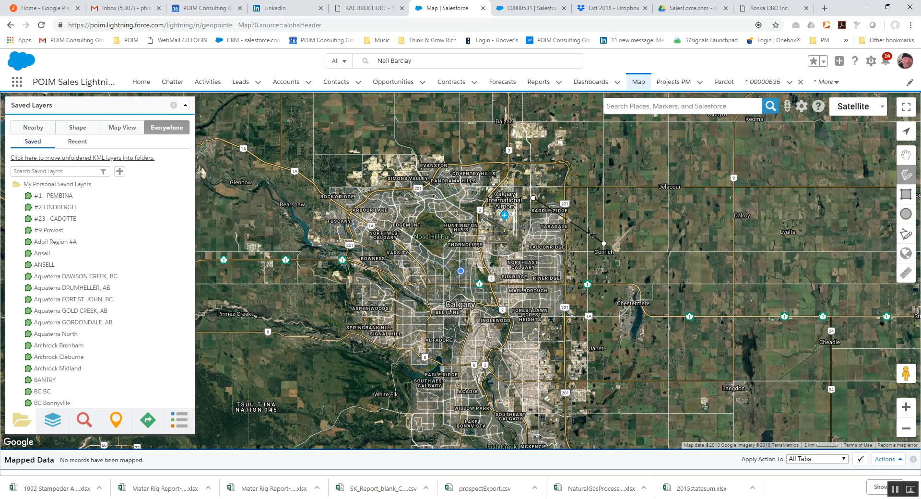
click(534, 199)
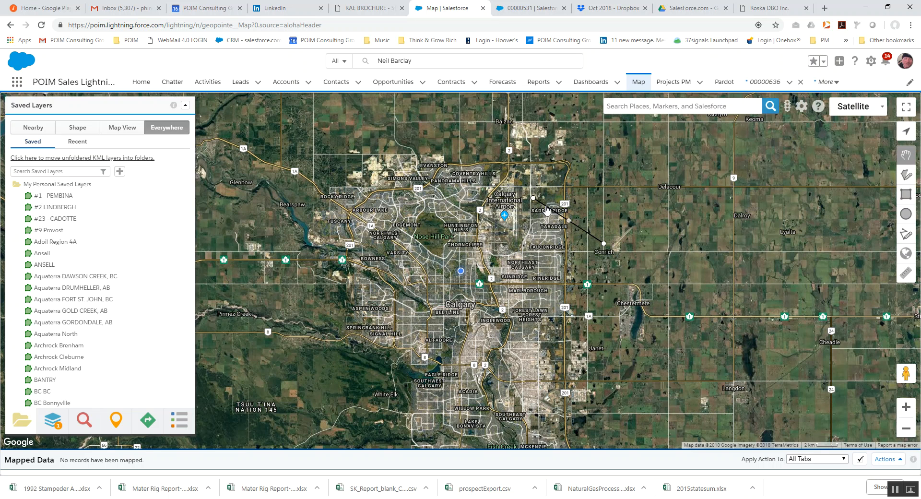
click(546, 209)
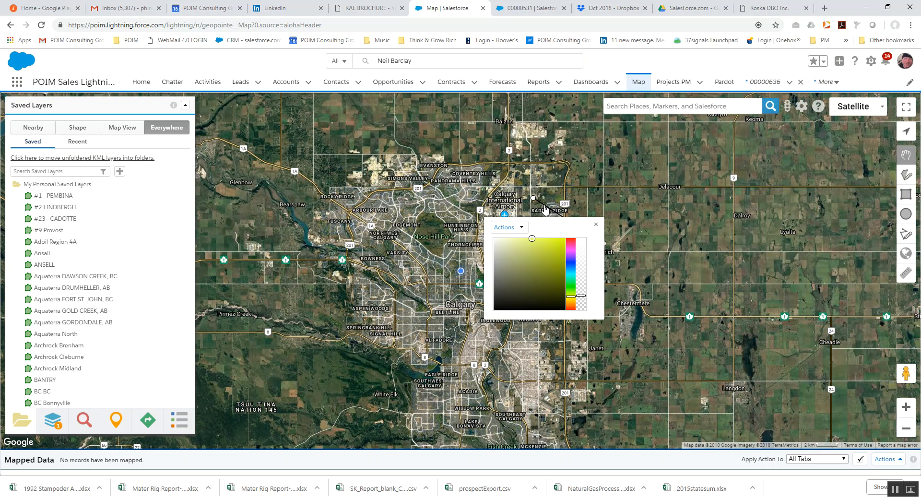
click(508, 228)
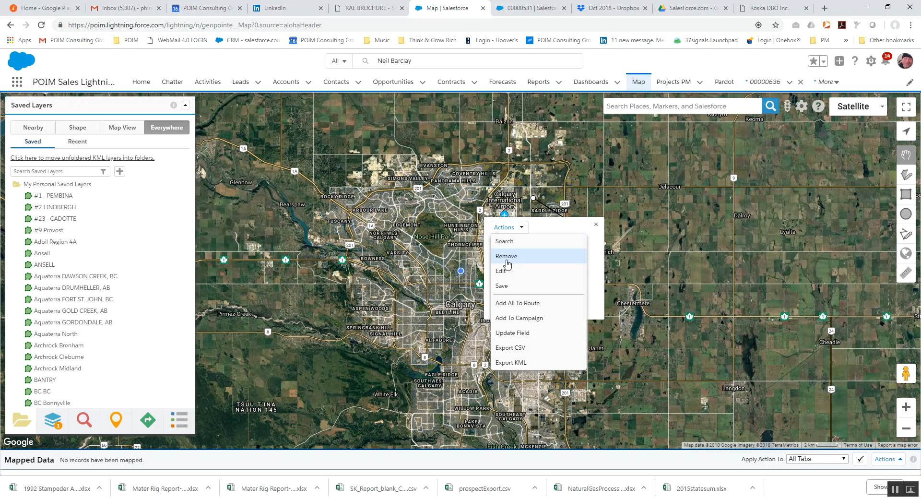
click(506, 256)
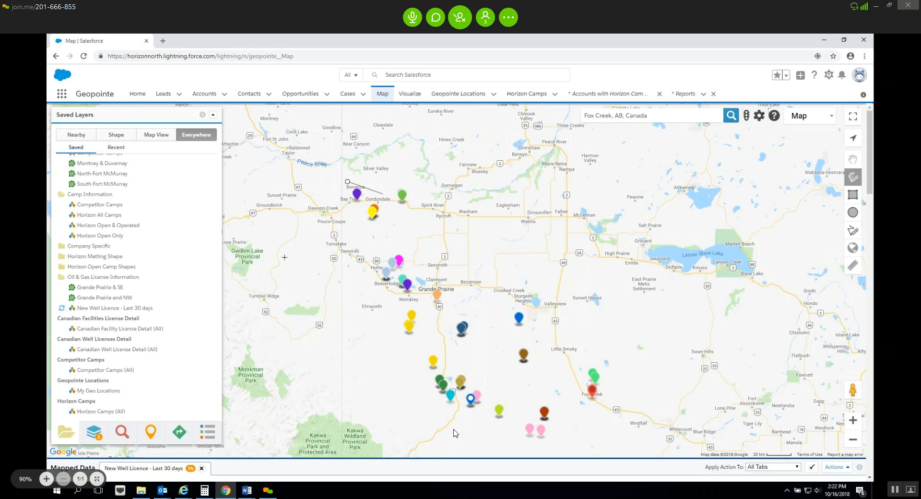
Step: Complete the polygon around the Grande Prairie and Fox Creek well licences, with corners near Elmworth, Blue Ridge and Silver Valley, and close it
click(346, 287)
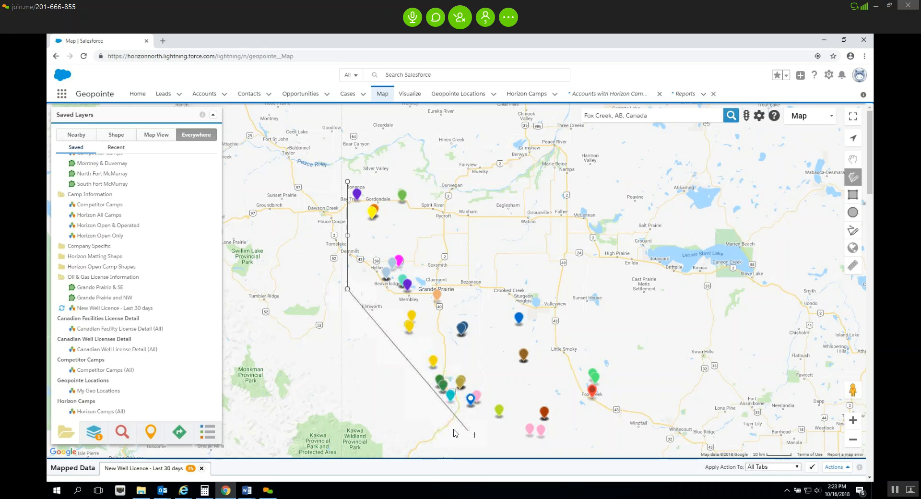
double_click(474, 435)
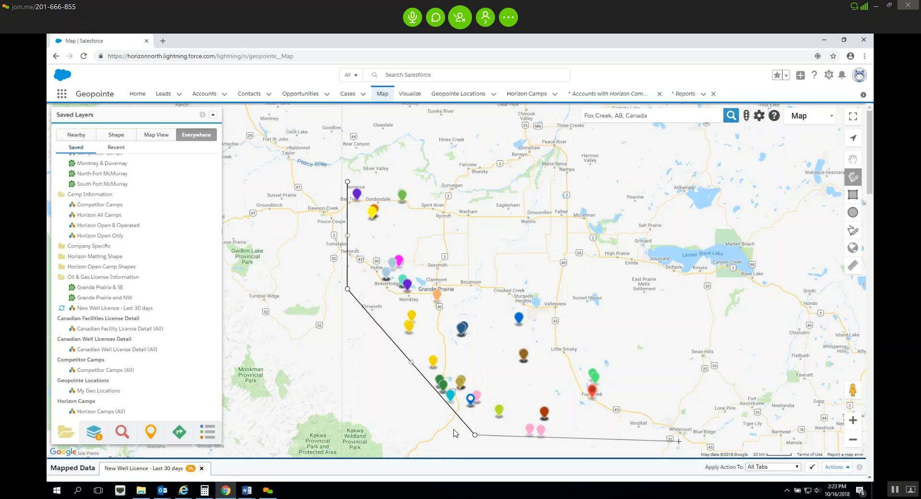
double_click(701, 436)
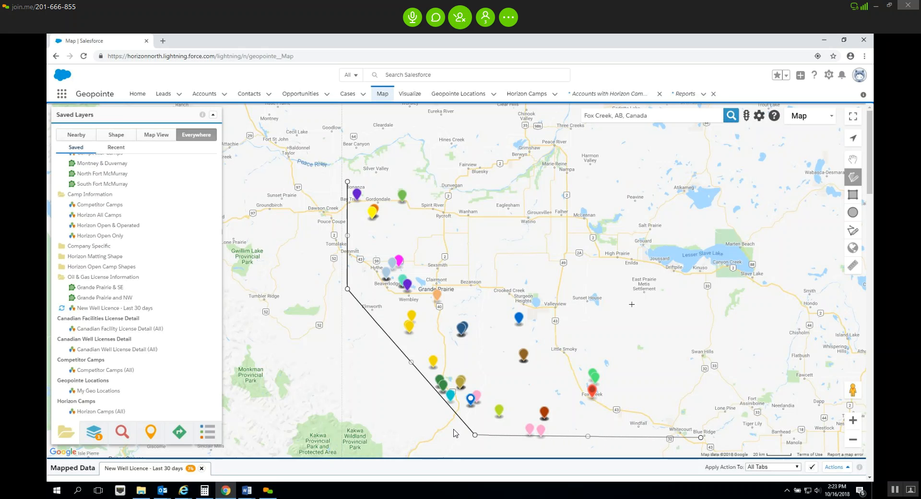
click(378, 158)
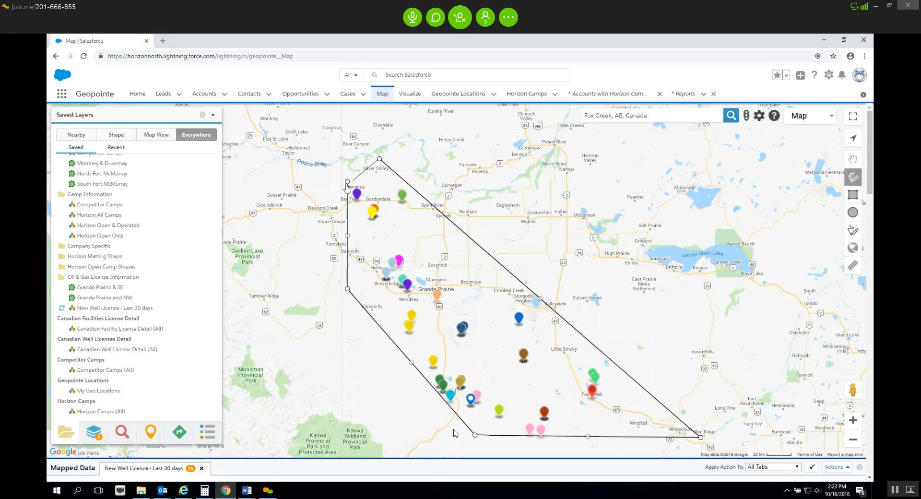
click(347, 182)
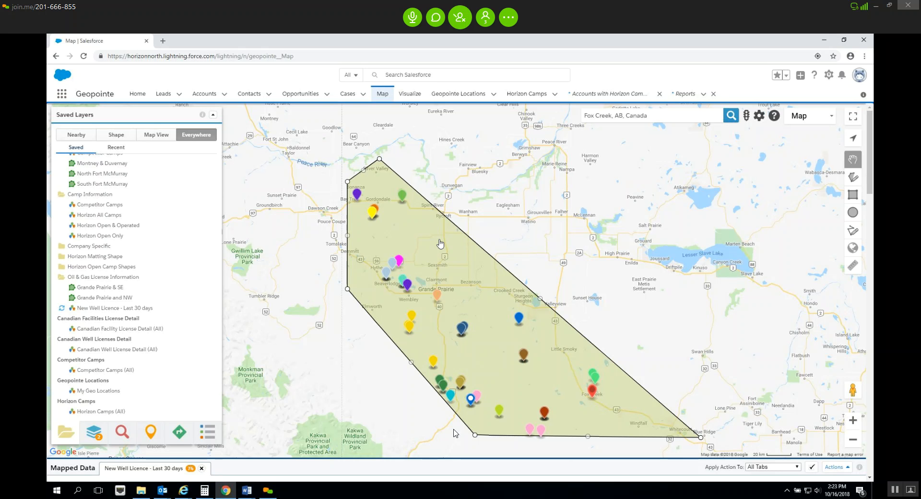
Step: Look at the option to save the drawn polygon as a named shape, and cancel it
click(440, 244)
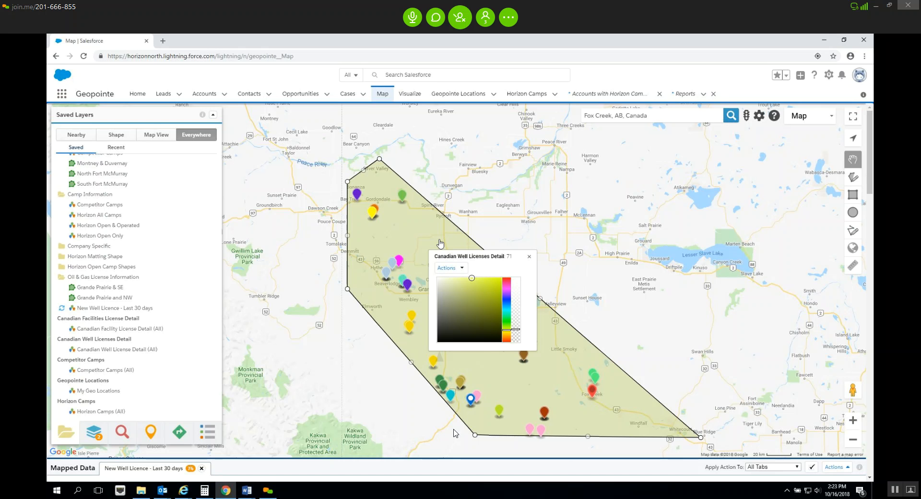
click(462, 268)
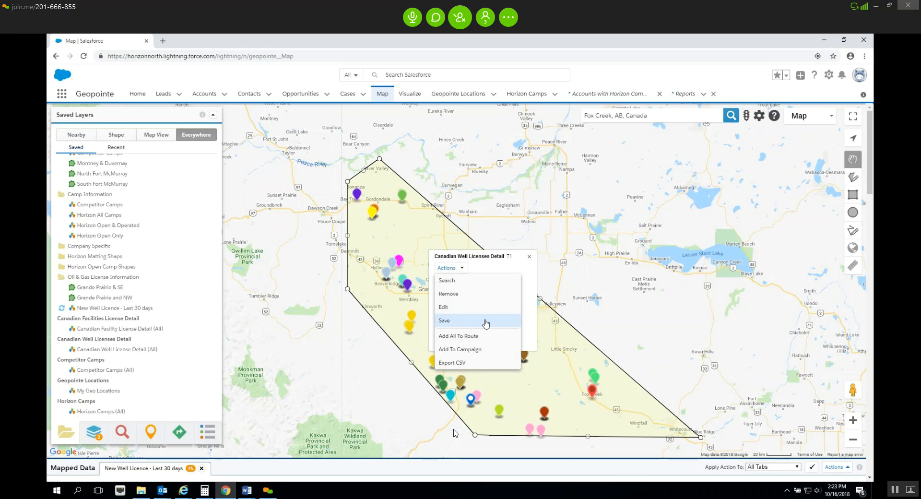
click(486, 321)
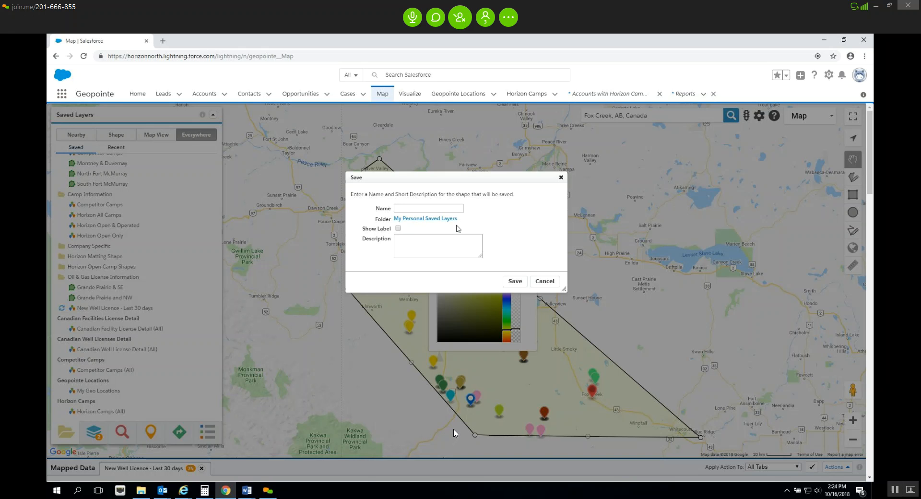
click(546, 282)
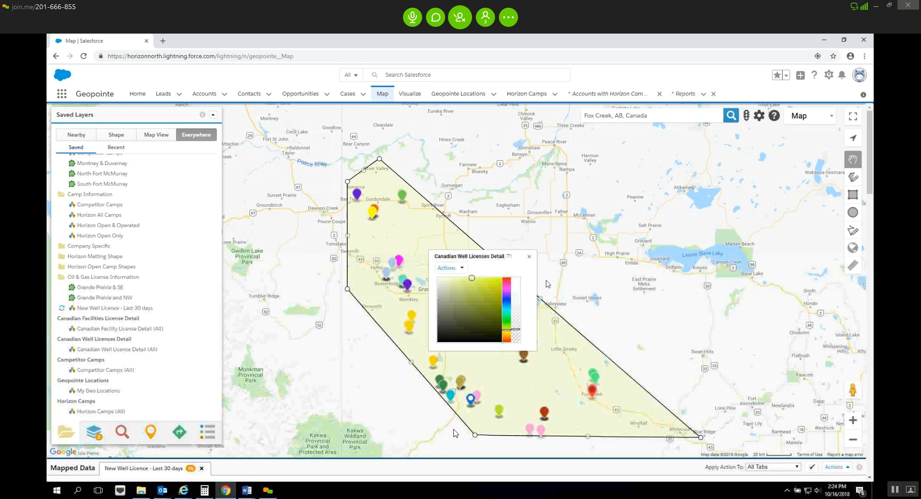
click(529, 259)
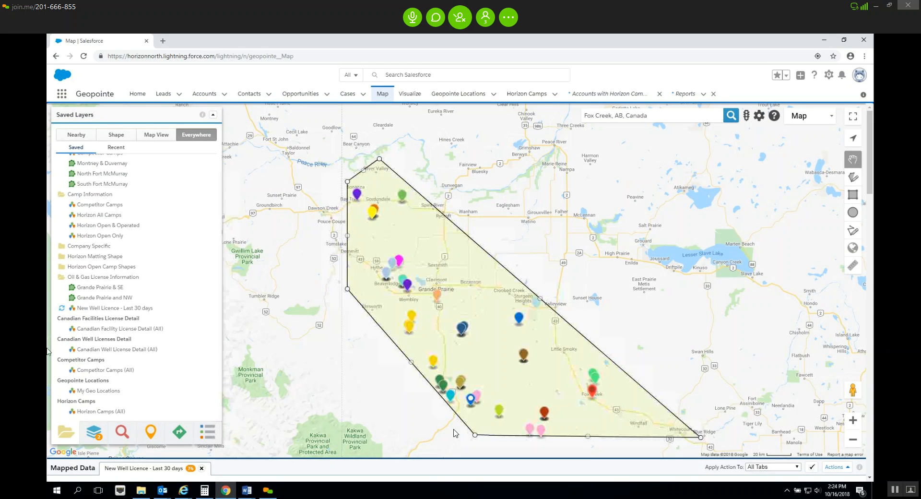
Step: Remove the New Well Licence - Last 30 days layer from the map and limit the saved layers' scope to Shape
click(90, 437)
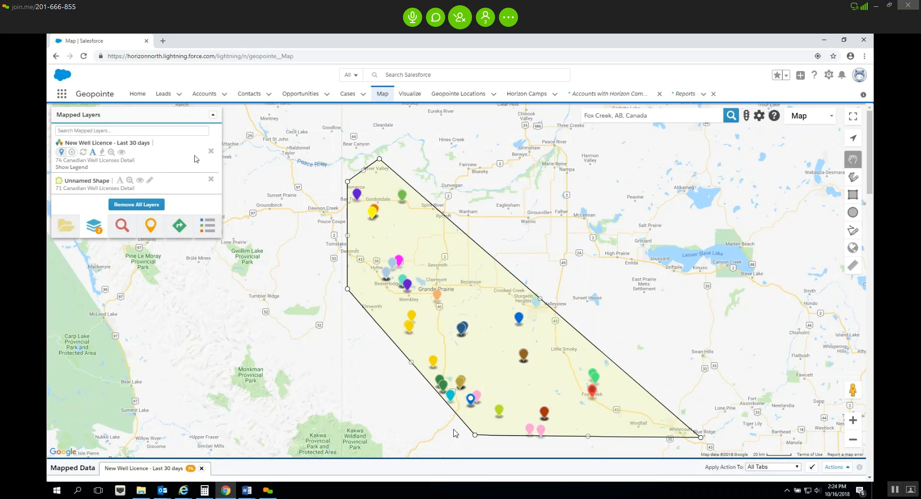
click(211, 153)
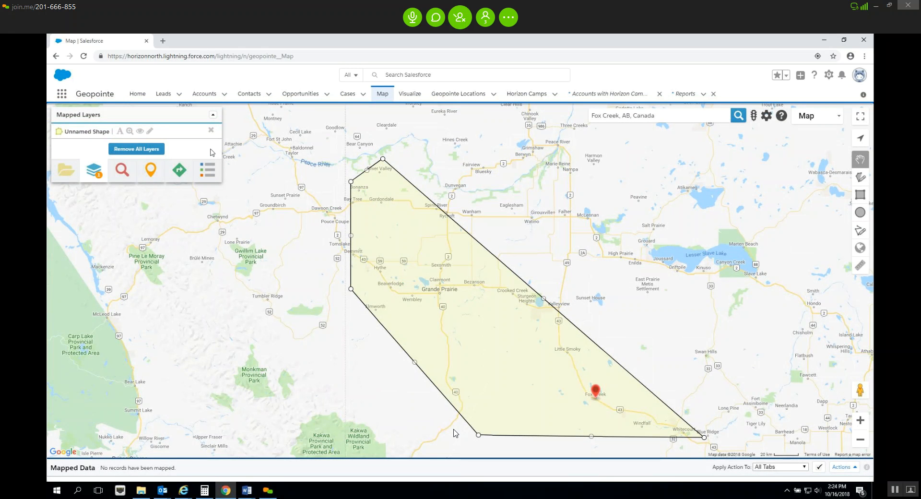
click(66, 171)
scroll(143, 288, up, 1)
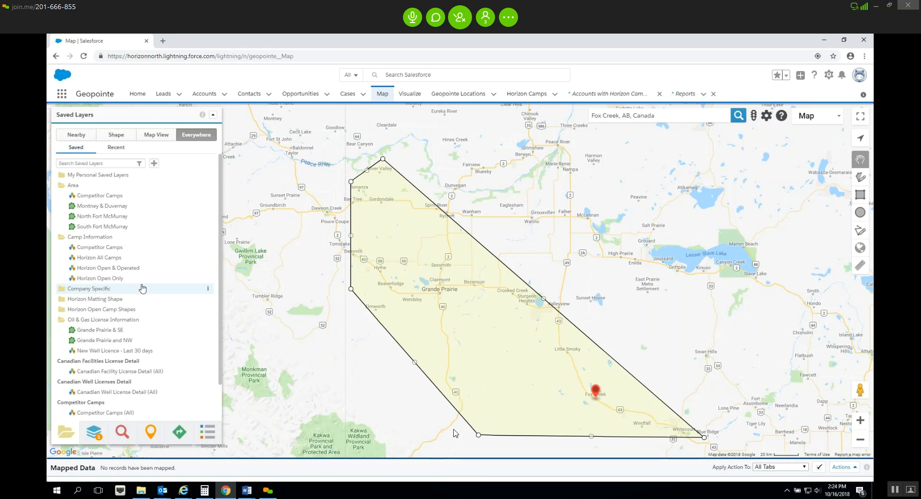
click(113, 136)
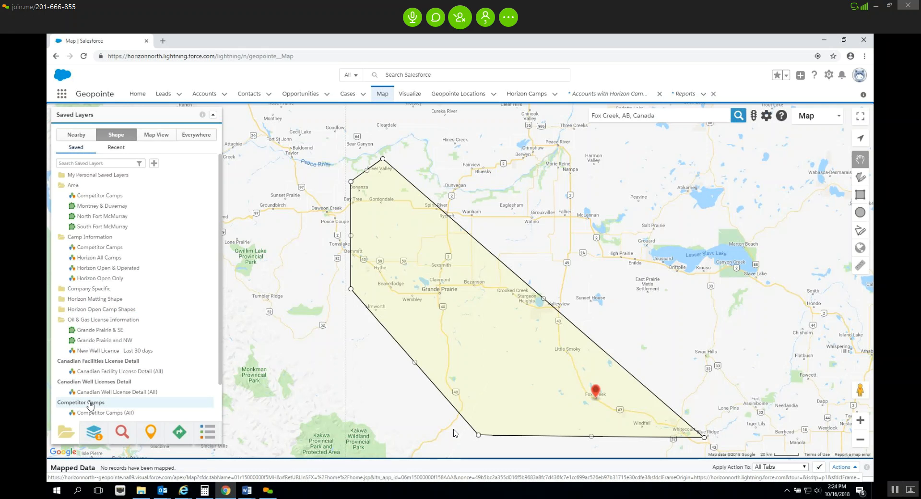
Step: Try to map the Competitor Camps layer from the Camp Information folder within the drawn shape, and check the mapped layers
scroll(90, 405, down, 1)
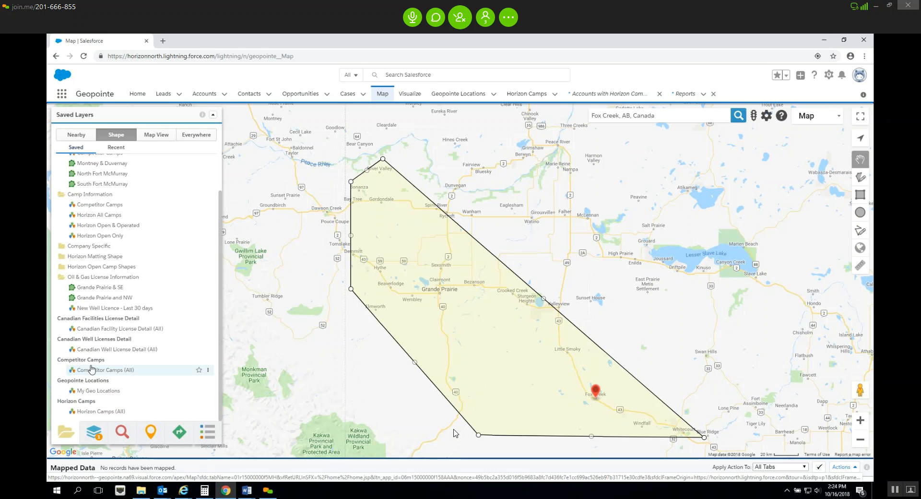
scroll(92, 355, up, 1)
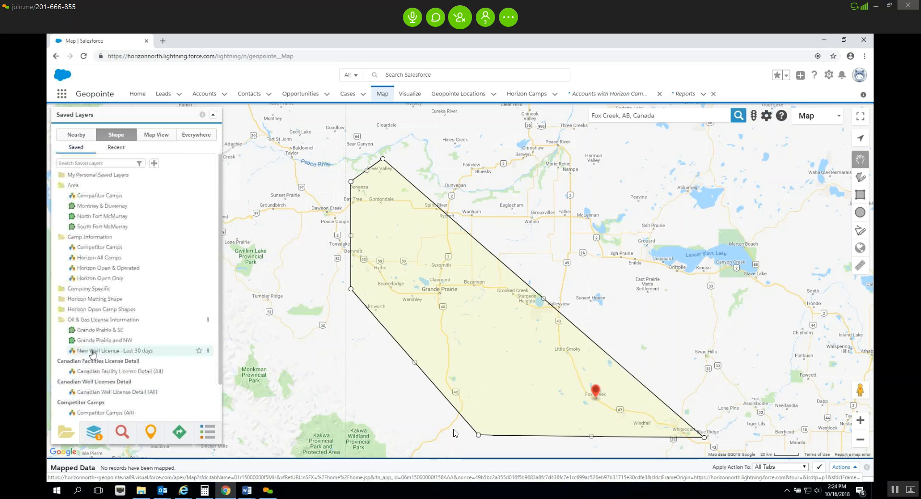
click(118, 250)
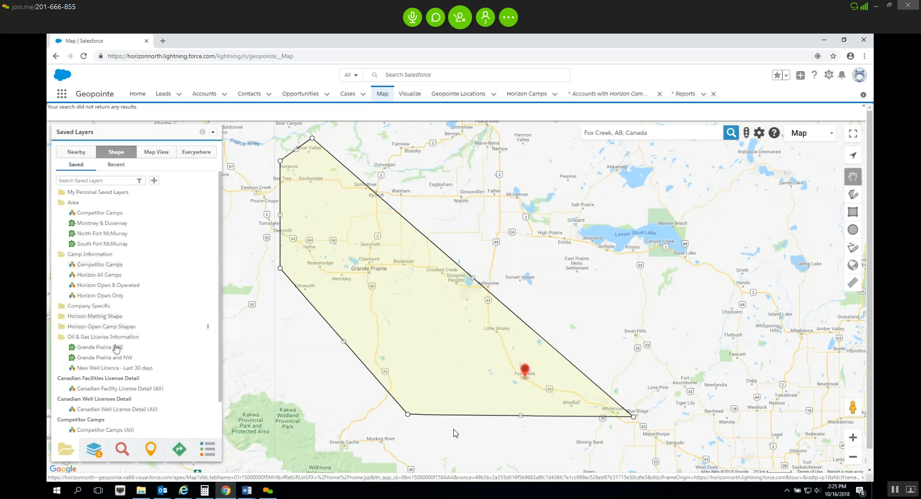
click(96, 454)
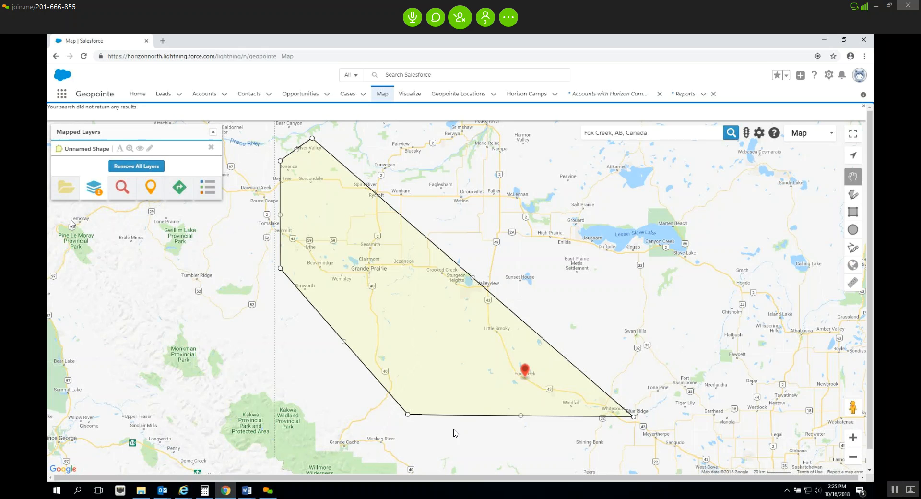
click(68, 189)
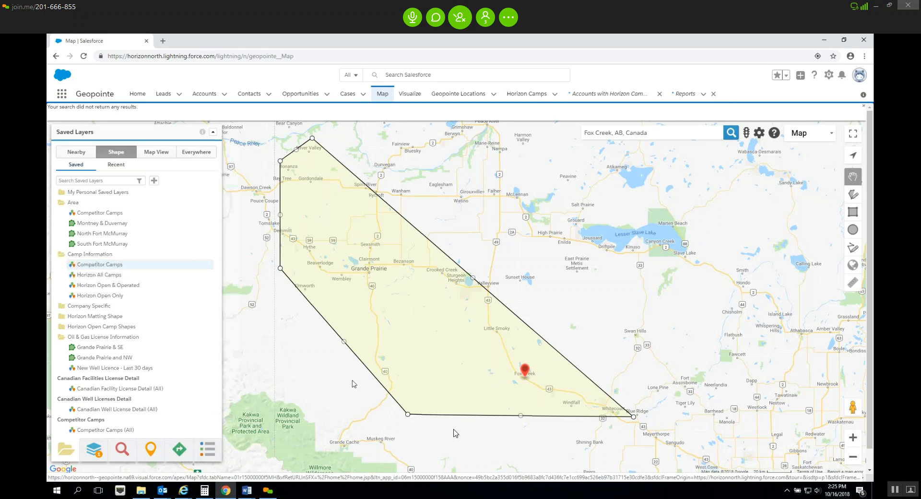
click(98, 454)
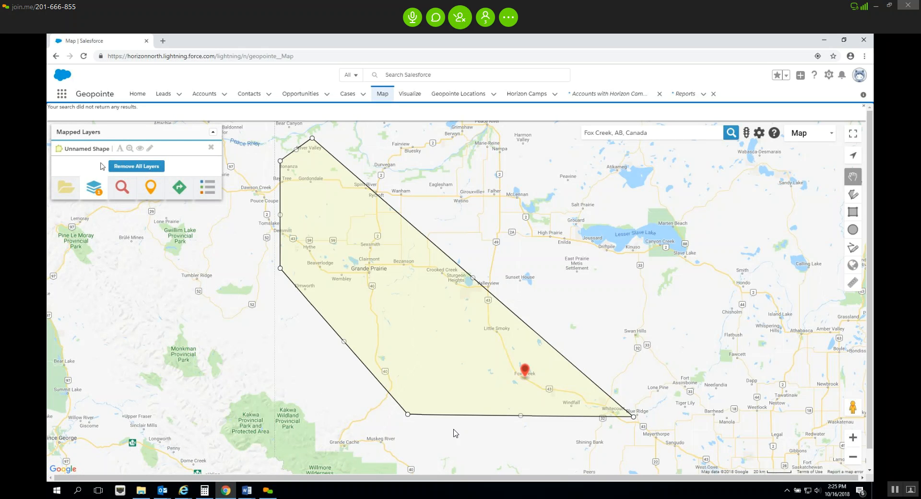
click(65, 188)
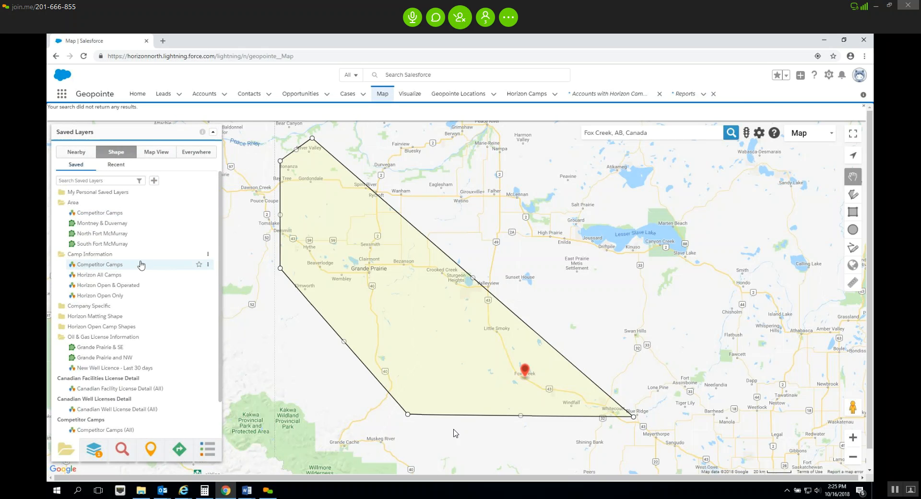
Step: Look at the filters and Show options of the Competitor Camps data set in the Camp Information folder, and close it unchanged
scroll(136, 285, down, 2)
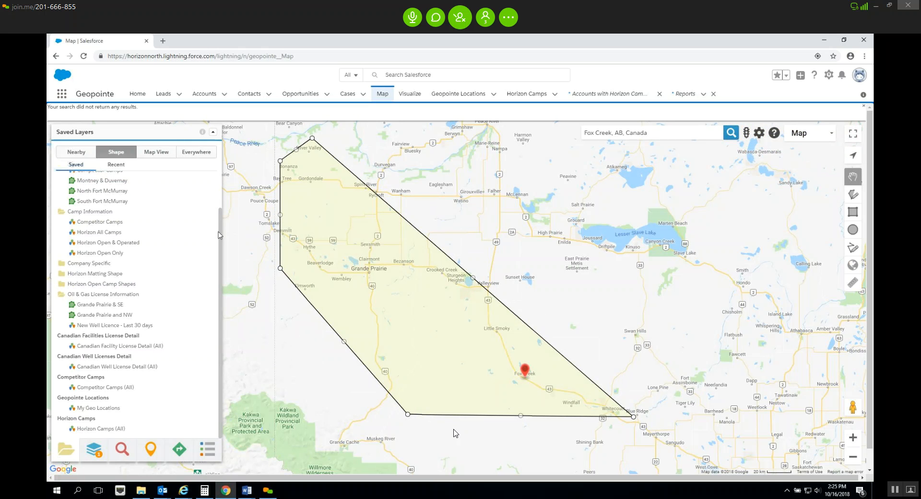
scroll(202, 202, up, 1)
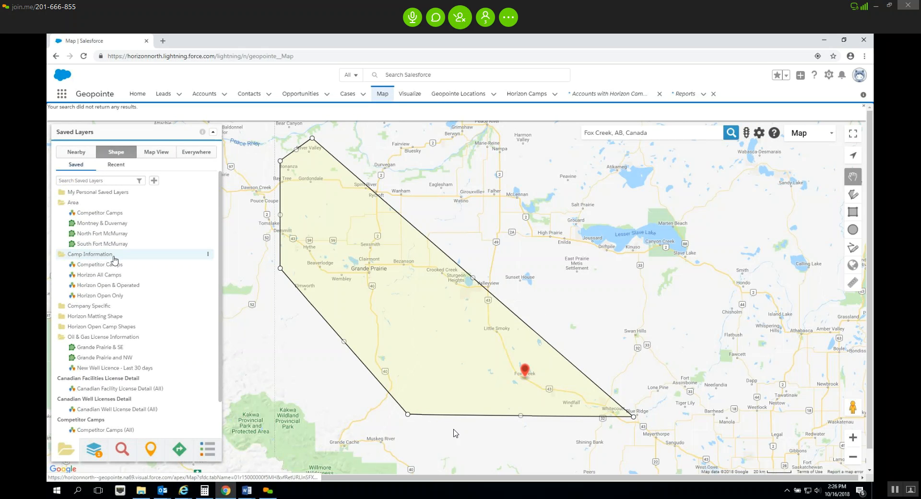
click(207, 264)
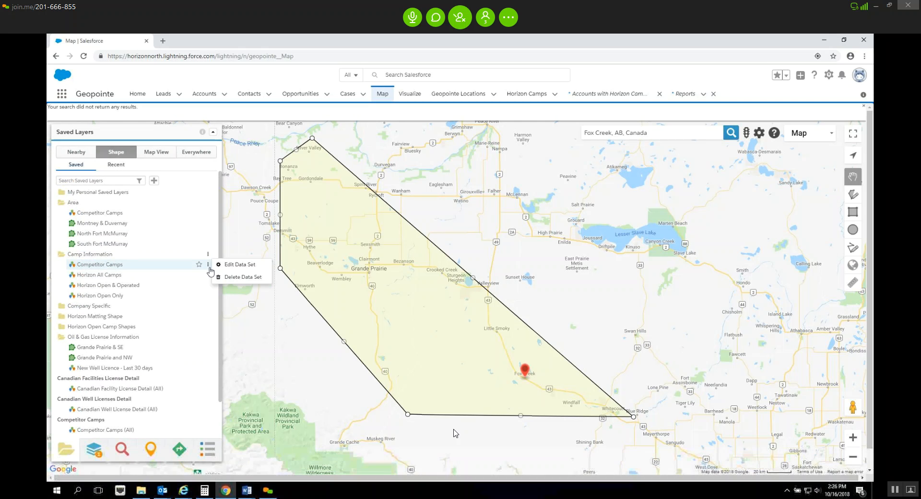
click(234, 265)
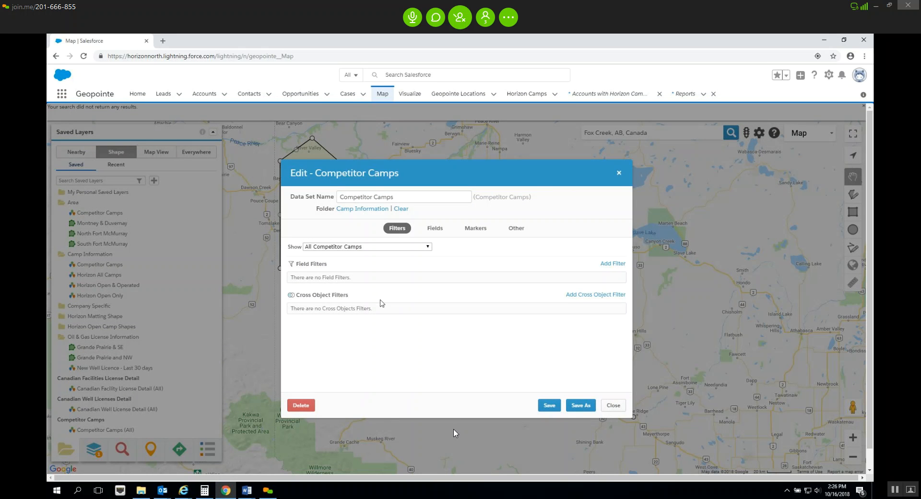
click(396, 247)
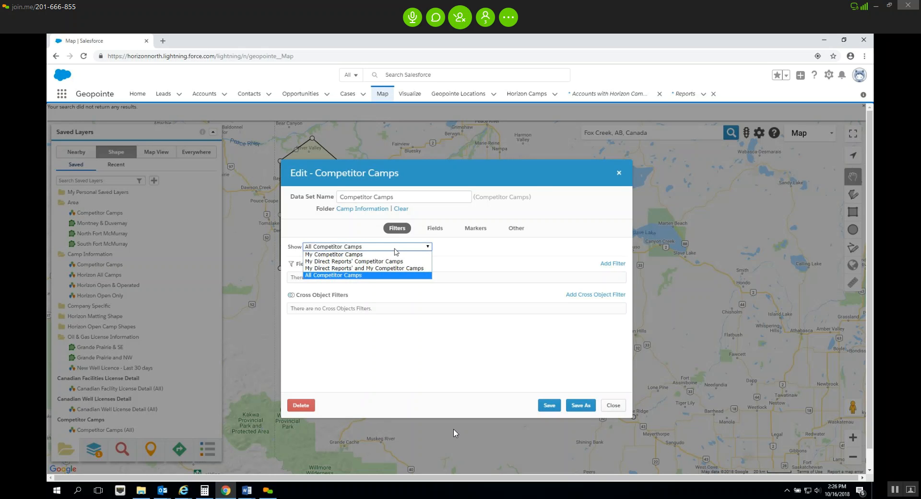
click(452, 252)
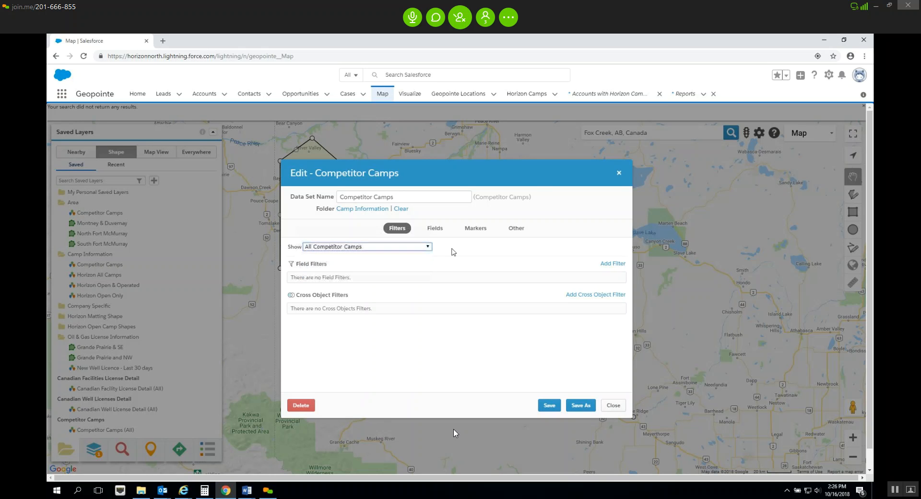
click(618, 174)
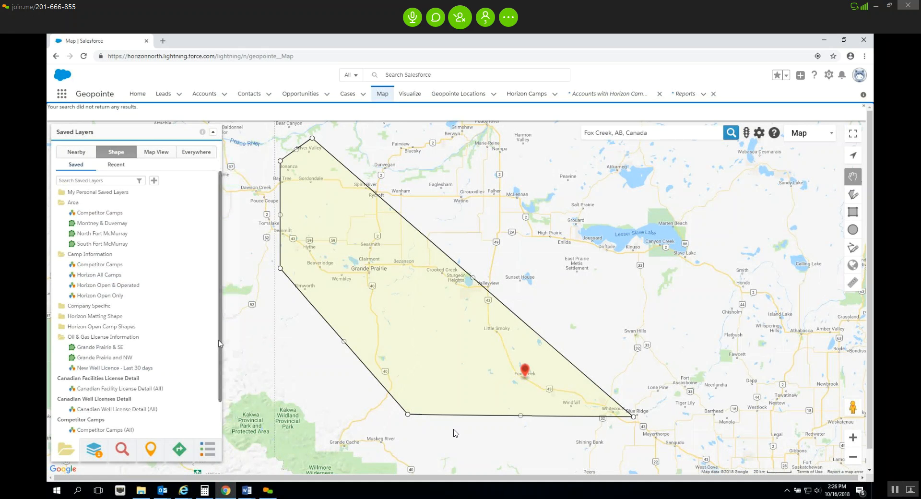
Step: Recheck the mapped layers and try to map the Competitor Camps (All) layer within the drawn shape
mouse_move(219, 346)
mouse_down()
mouse_move(222, 366)
mouse_move(217, 329)
mouse_up()
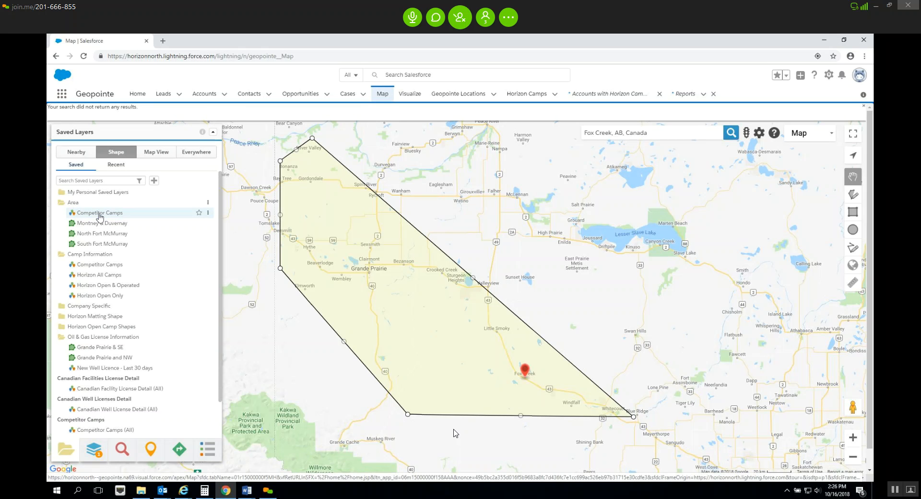
click(93, 454)
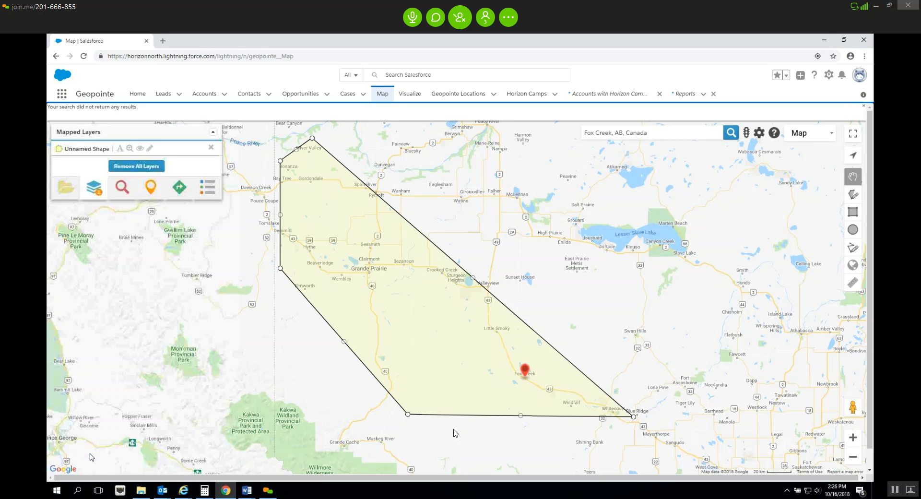
click(64, 188)
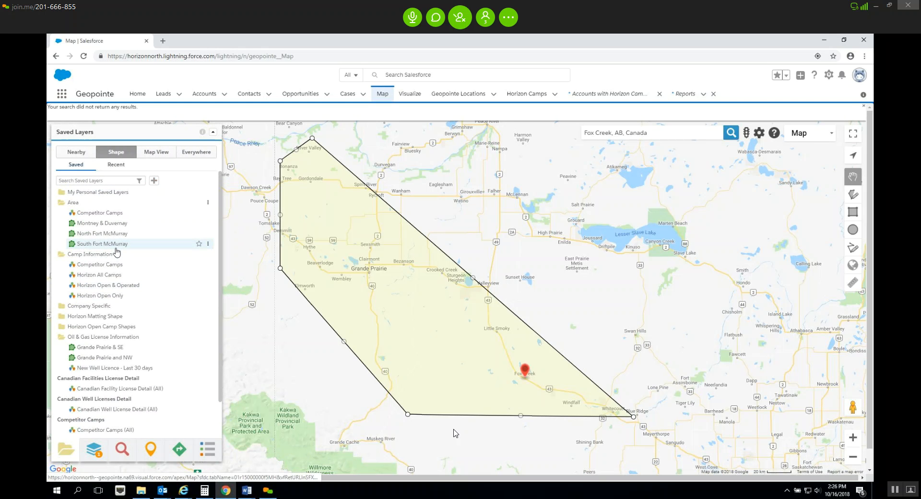
click(207, 305)
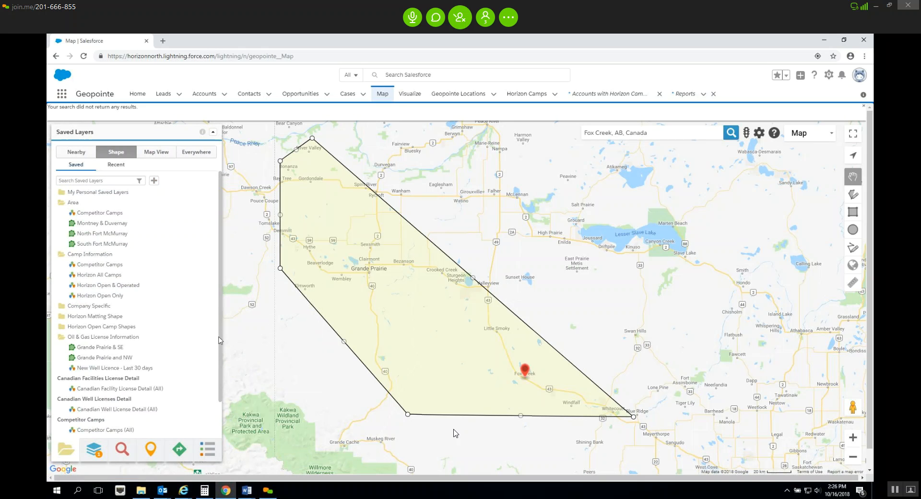
scroll(219, 335, down, 1)
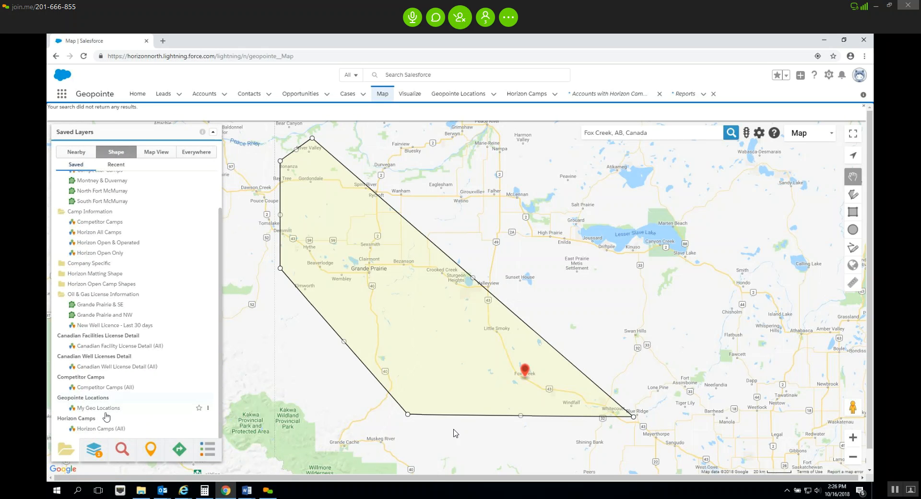
click(102, 388)
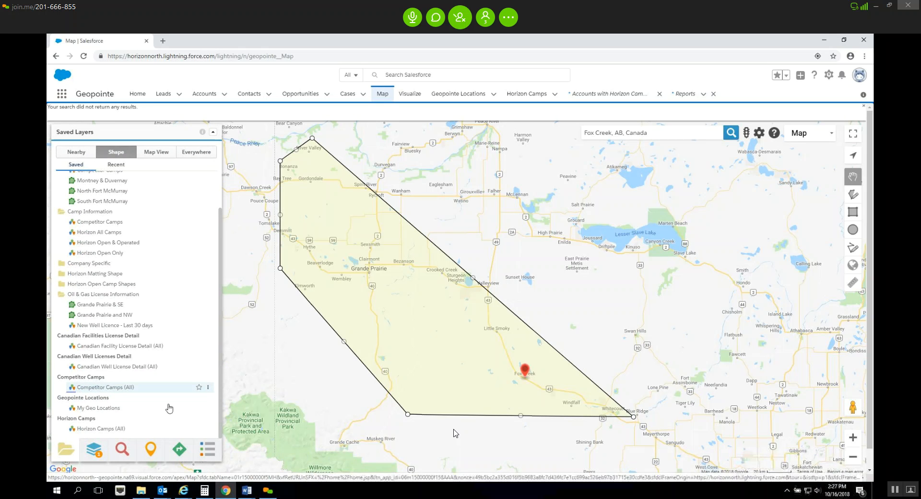
Step: Look at the filters of the Competitor Camps (All) data set and close it unchanged
mouse_move(200, 388)
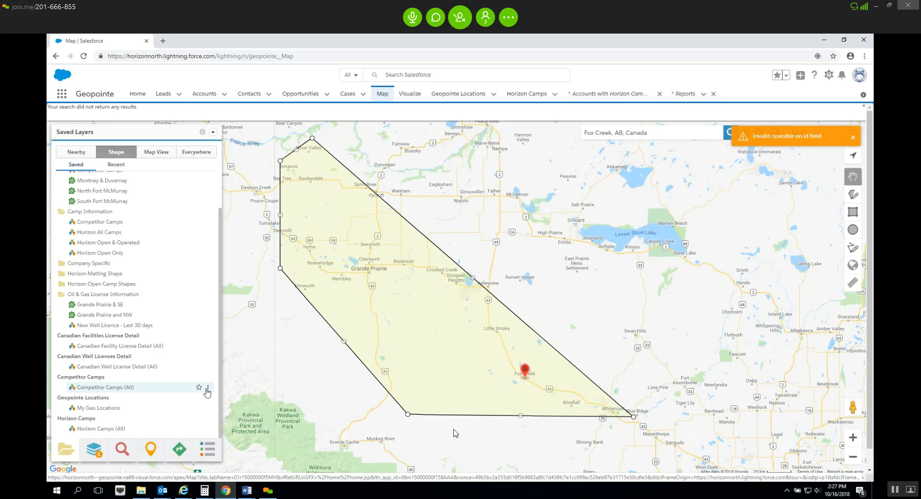
click(208, 390)
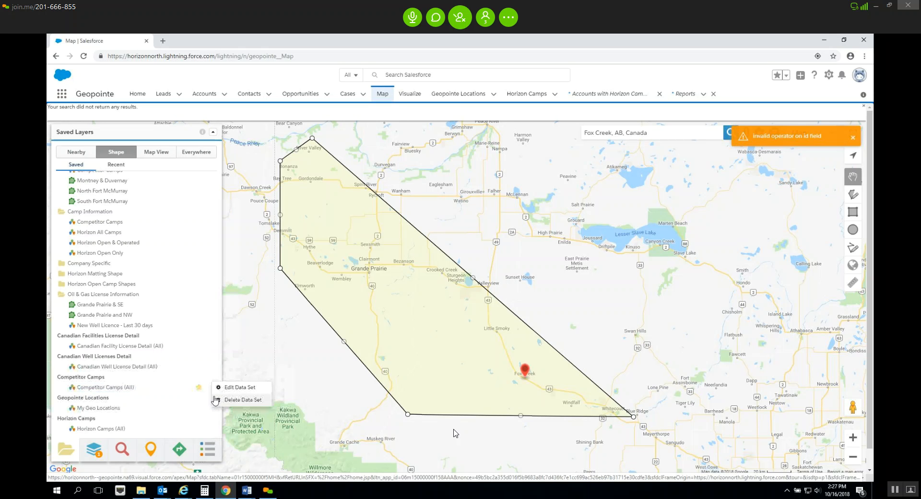
click(220, 388)
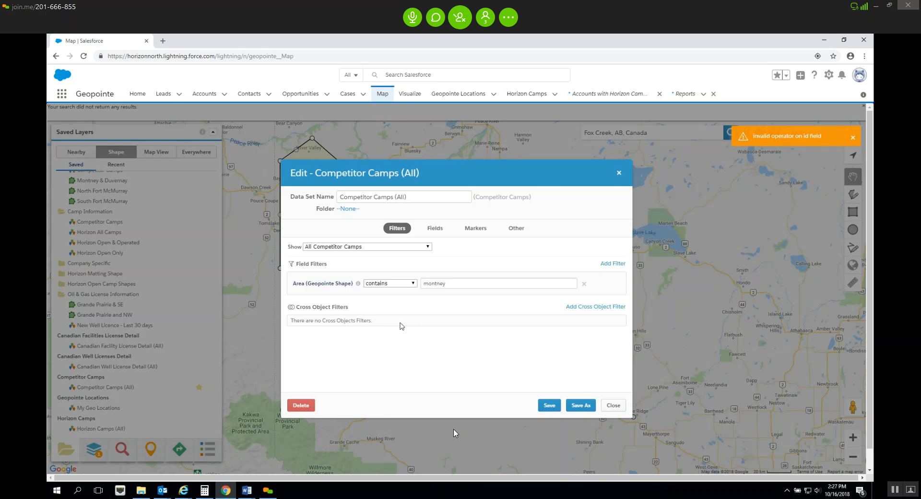
click(619, 173)
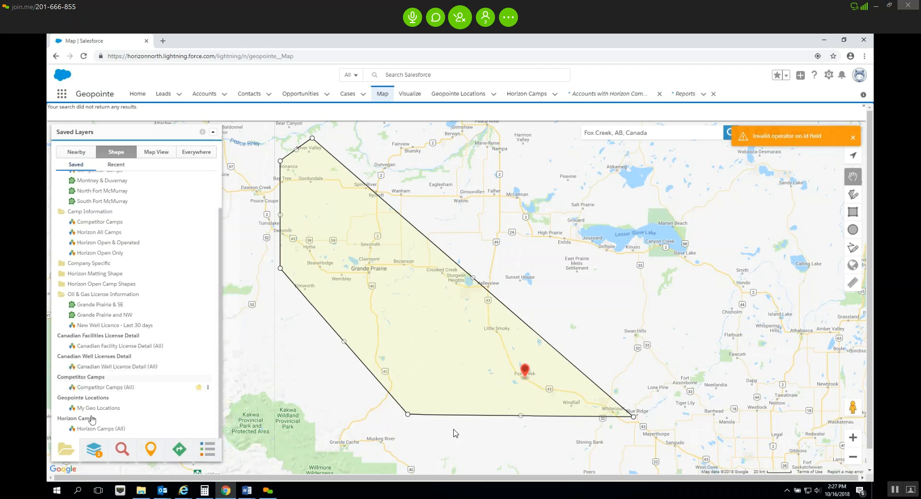
Step: Retry the Competitor Camps (All) layer, and map the Horizon All Camps layer from the Camp Information folder within the shape
click(110, 388)
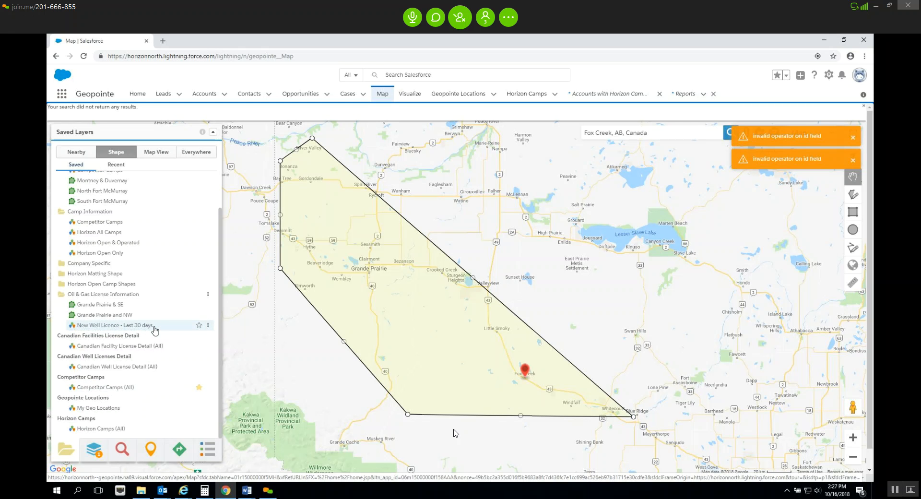
scroll(155, 329, up, 2)
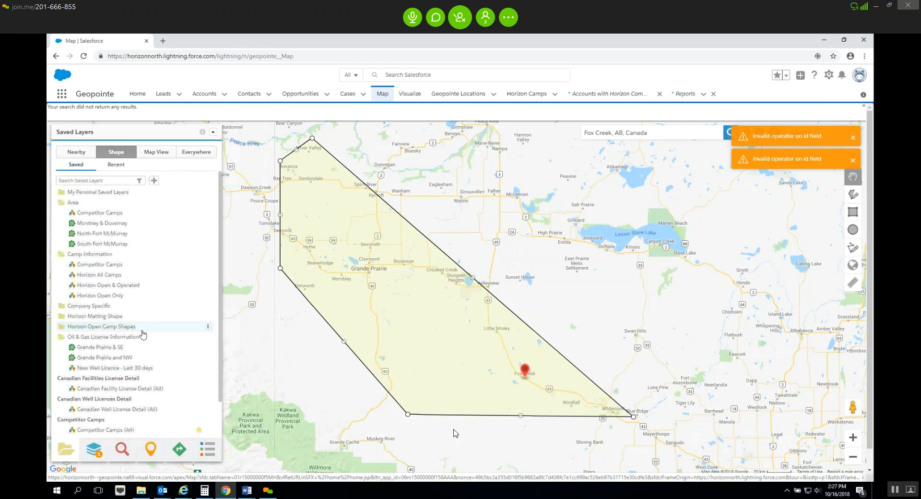
click(108, 277)
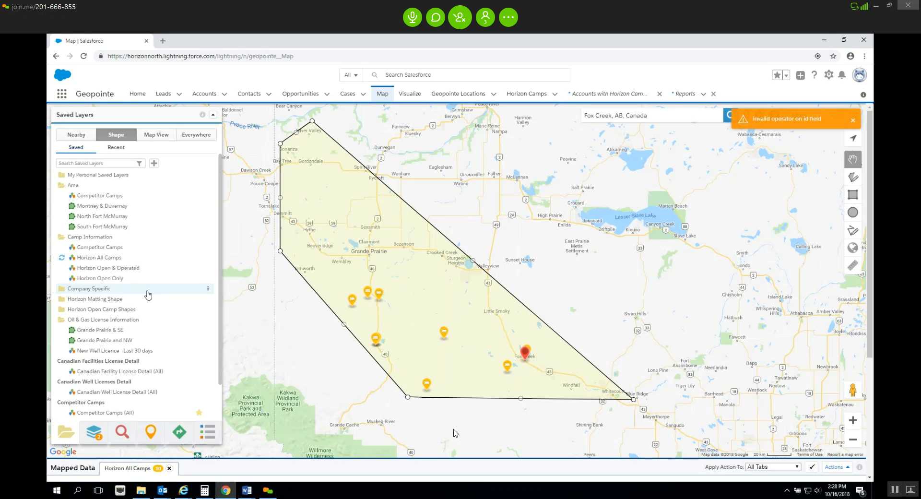
Step: Select the HNL17 camp among the mapped Horizon All Camps records to mark it on the map, and view it inside the shape
scroll(148, 294, down, 1)
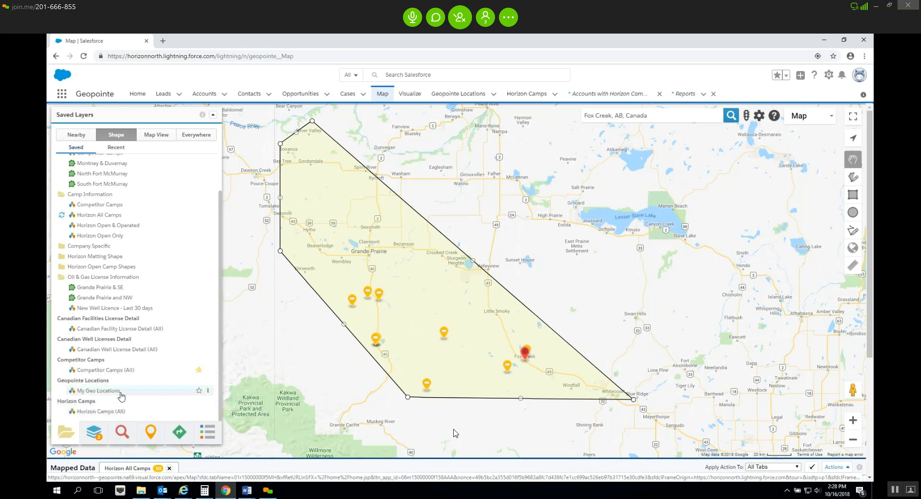
scroll(121, 396, down, 4)
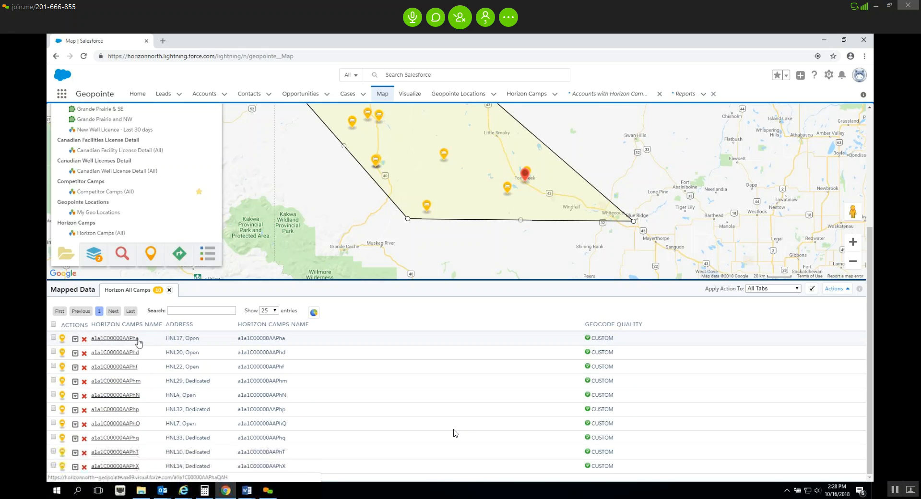
click(53, 337)
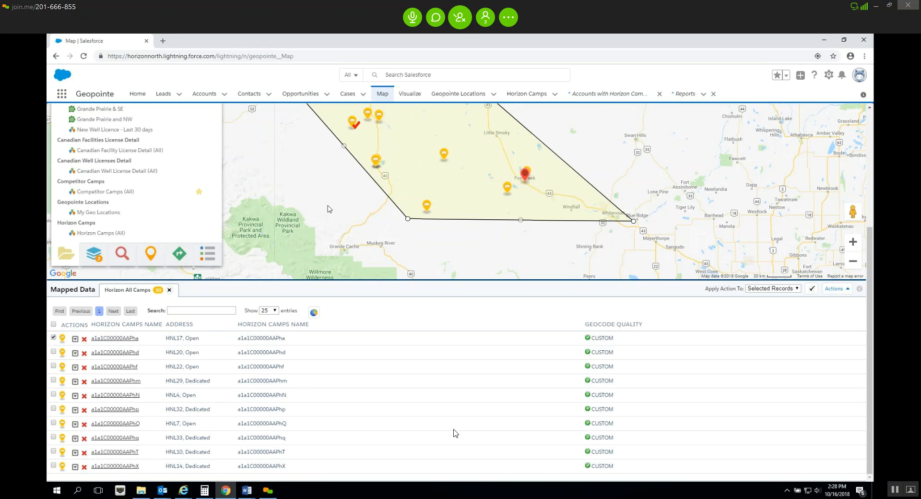
scroll(328, 208, up, 2)
scroll(328, 209, up, 1)
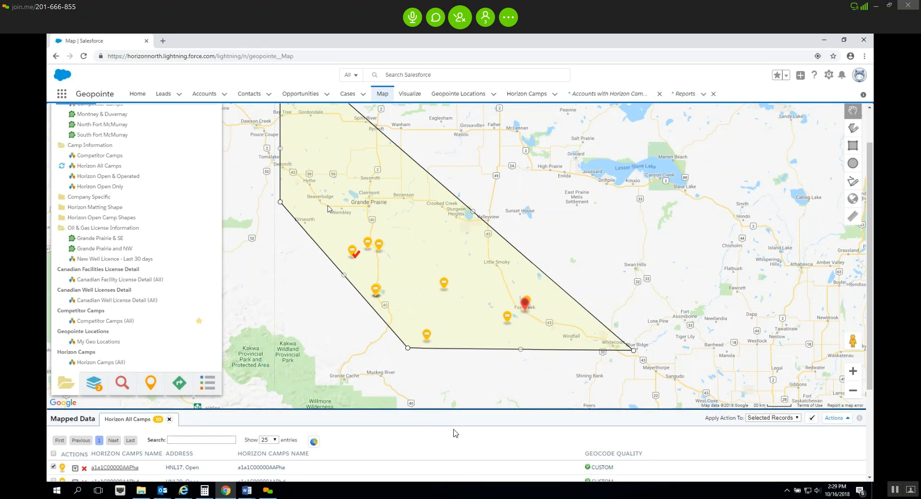
scroll(455, 433, up, 1)
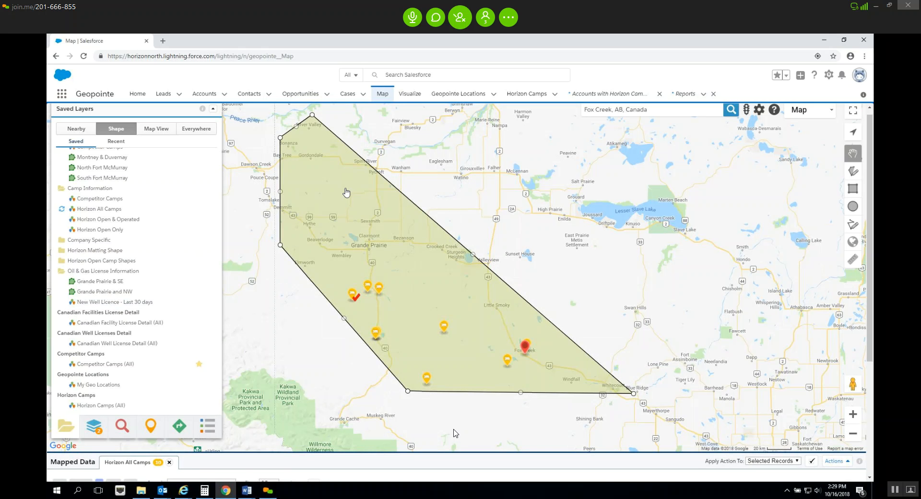
Step: Remove the Terminating Zone filter from the New Well Licence - Last 30 days data set and set Licence Date to LAST_N_DAYS:100
mouse_move(210, 302)
click(239, 302)
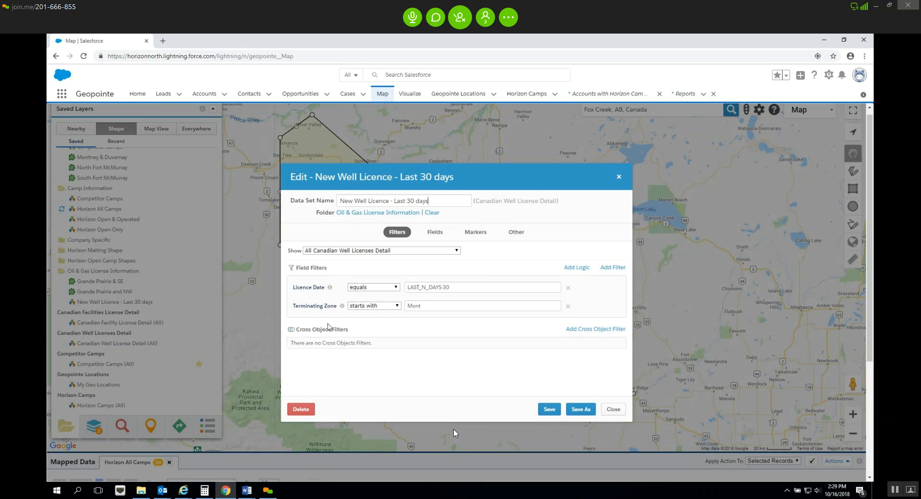
click(568, 306)
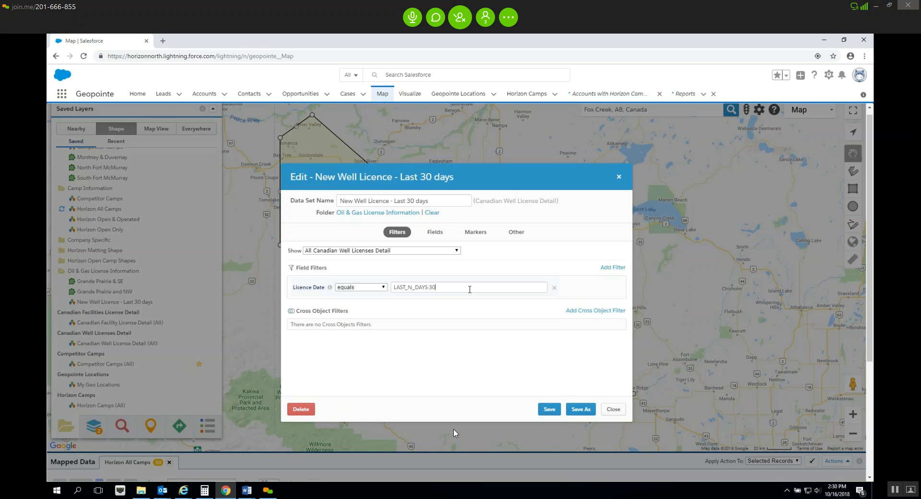
key(BackSpace)
key(BackSpace)
text(100)
click(612, 409)
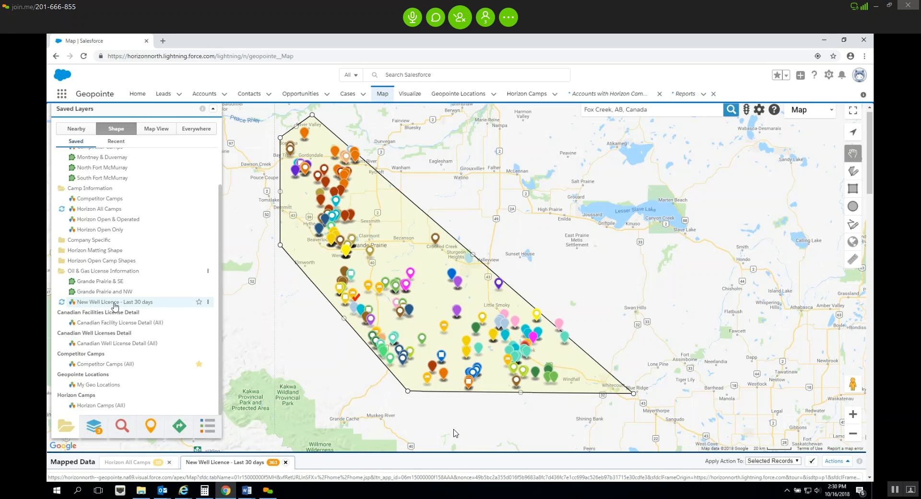
Step: Show the chart for the mapped New Well Licence - Last 30 days records
click(115, 305)
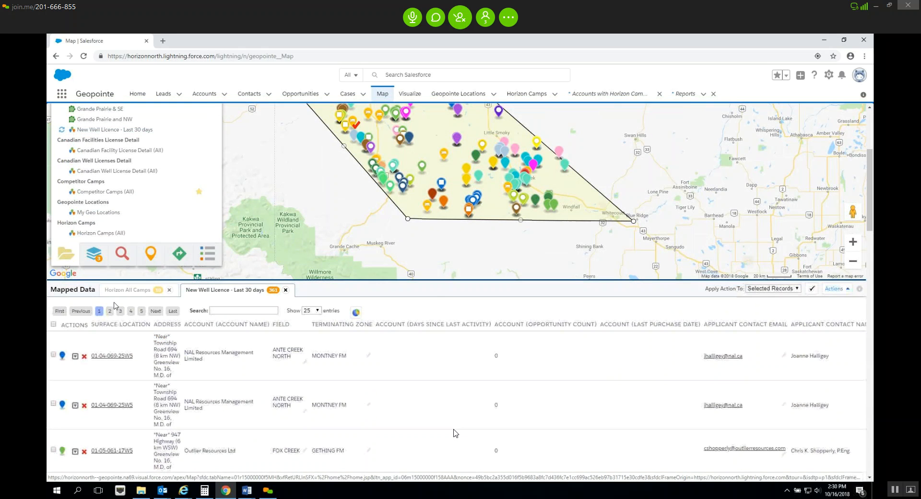
scroll(115, 304, down, 2)
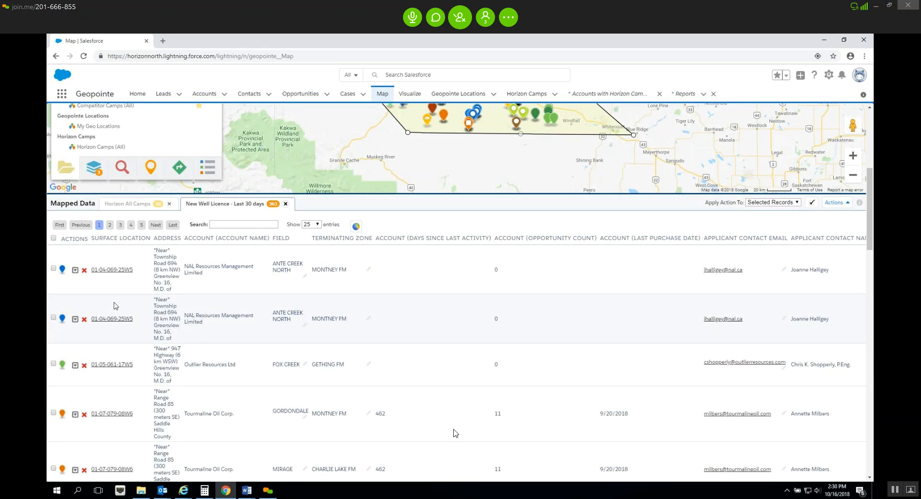
click(356, 226)
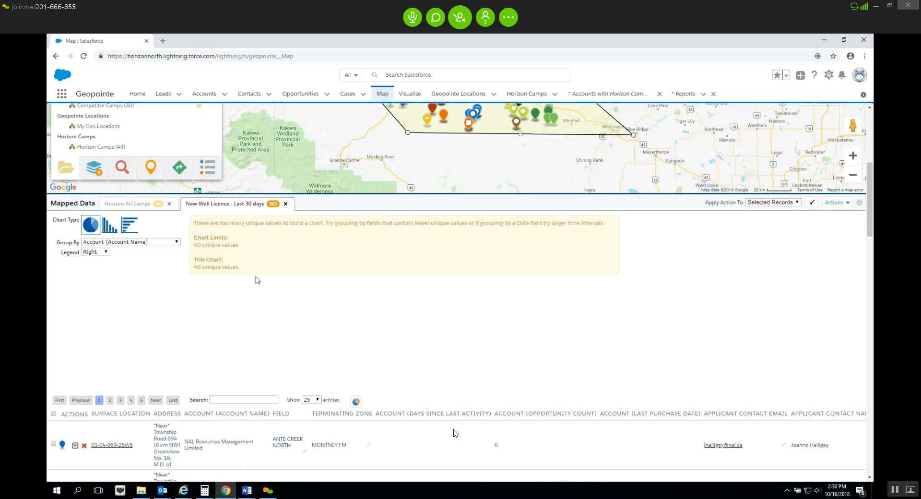
click(344, 194)
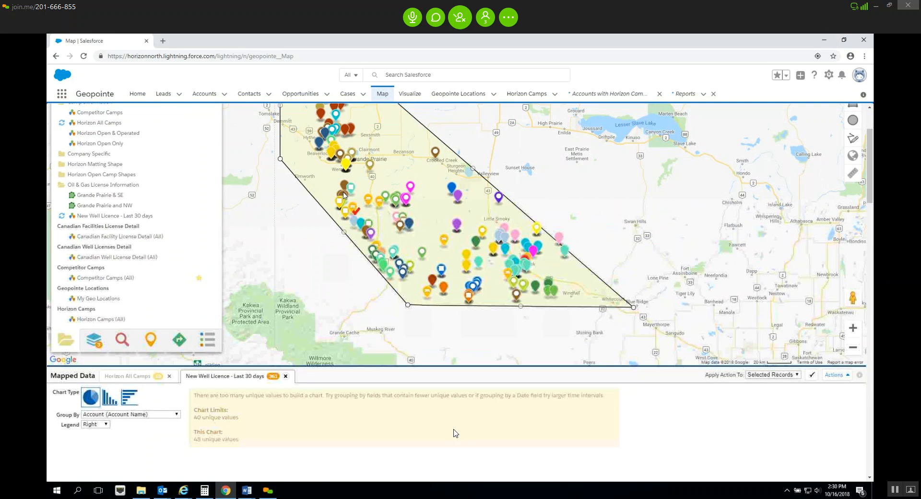
Step: Sort the New Well Licence records by Account (Account Name) and look through the licences on the first page
scroll(343, 193, down, 5)
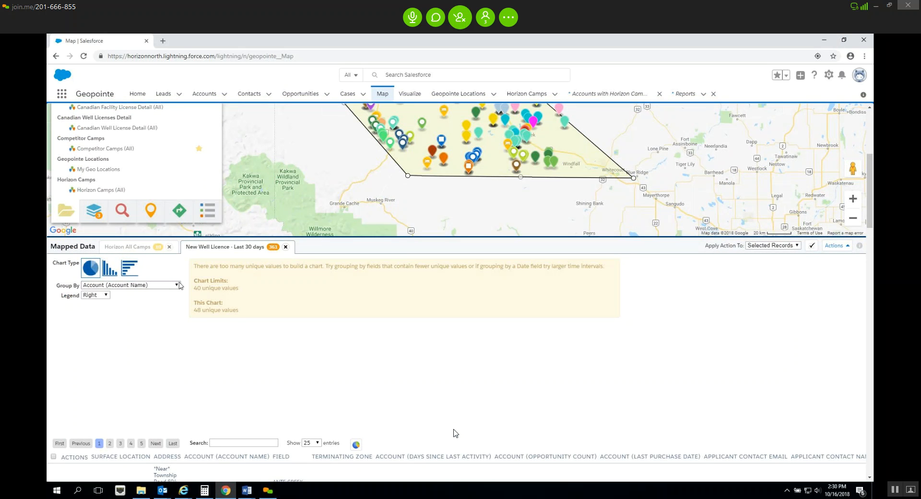
scroll(202, 316, down, 3)
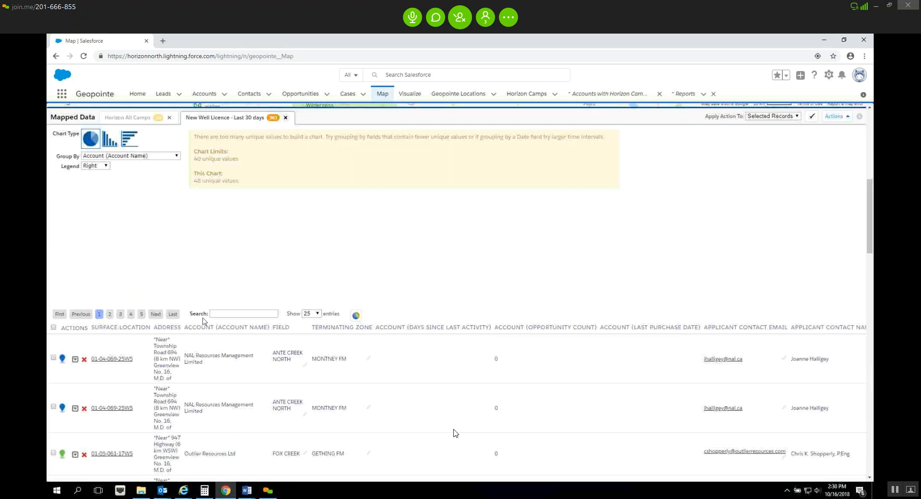
scroll(202, 318, down, 2)
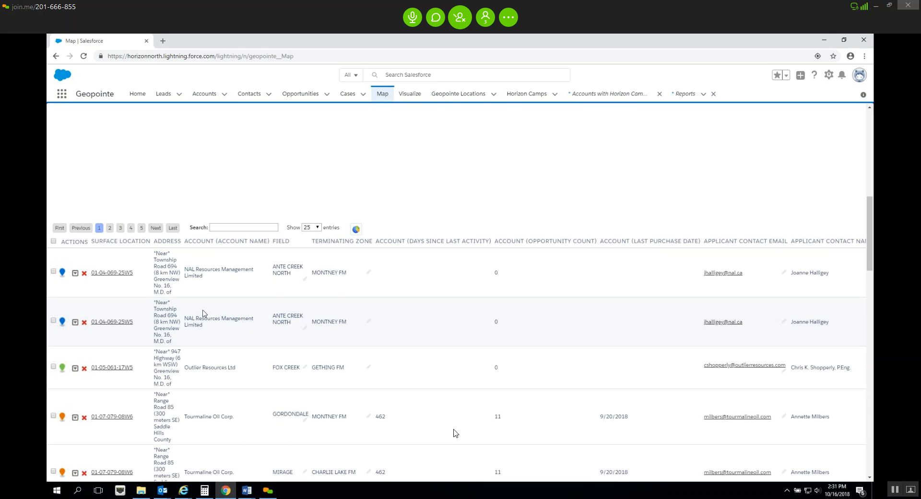
scroll(201, 312, down, 1)
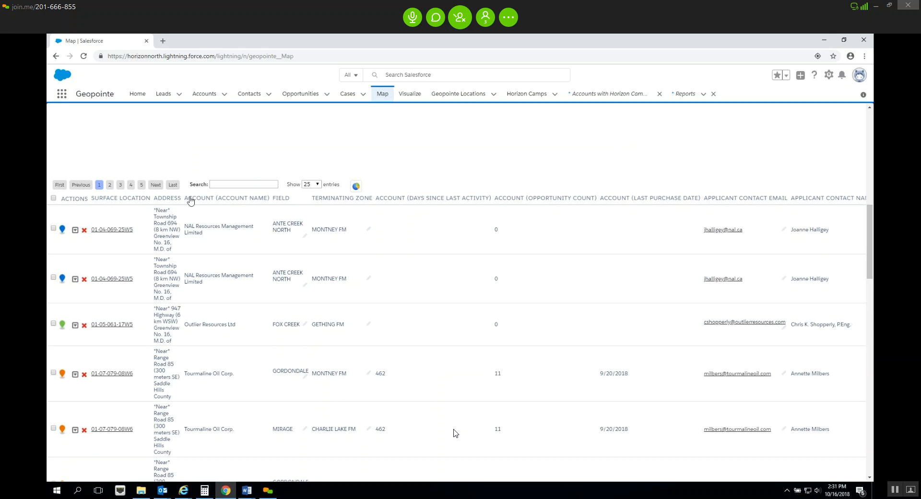
click(216, 201)
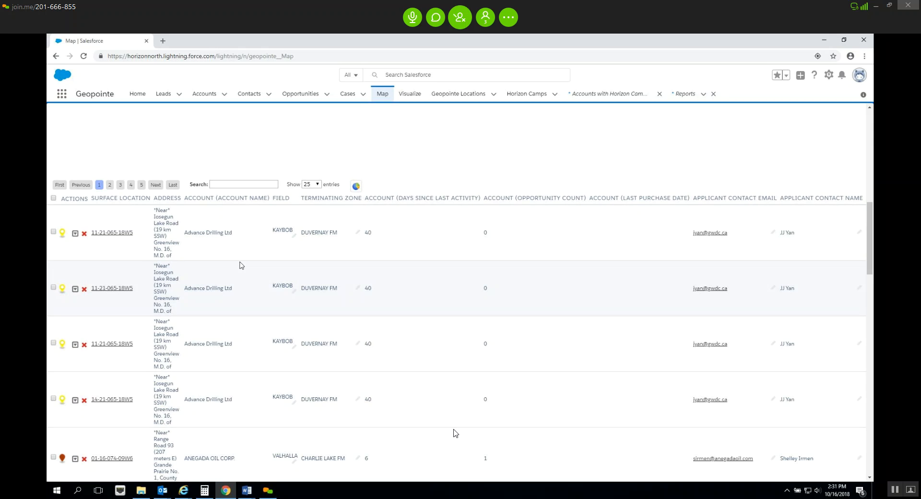
scroll(241, 266, down, 2)
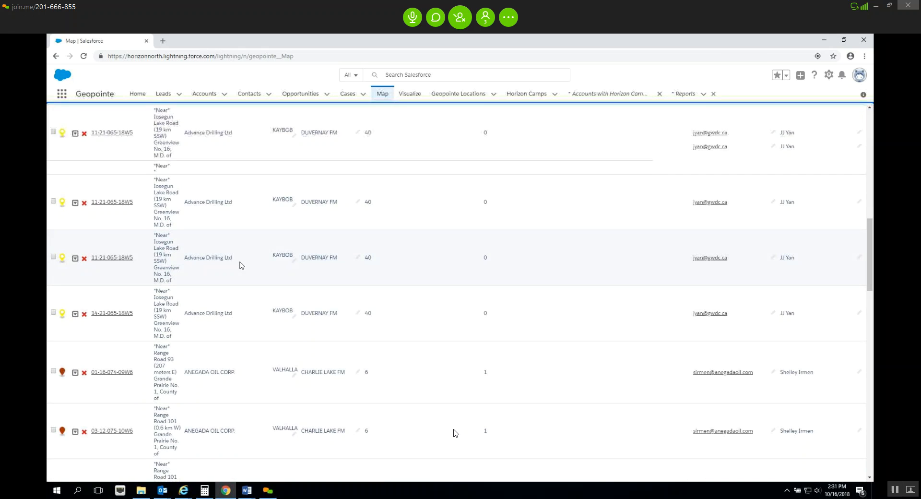
scroll(242, 265, down, 2)
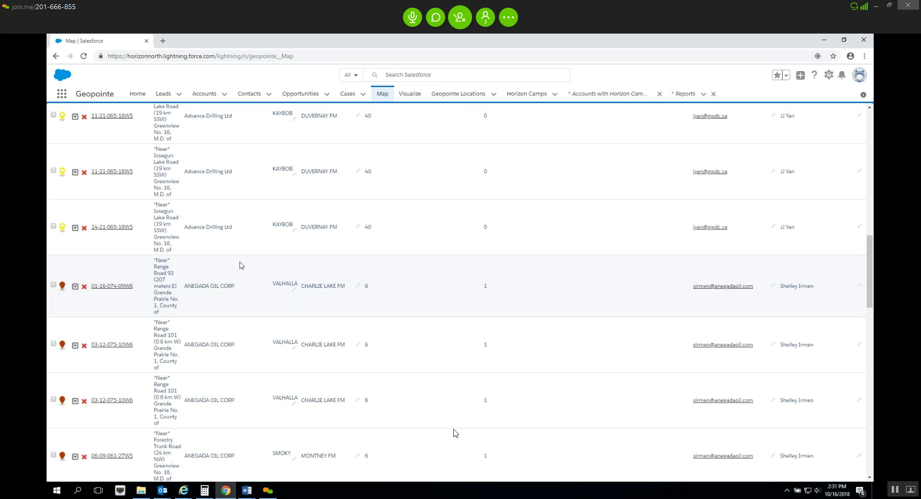
scroll(241, 265, down, 1)
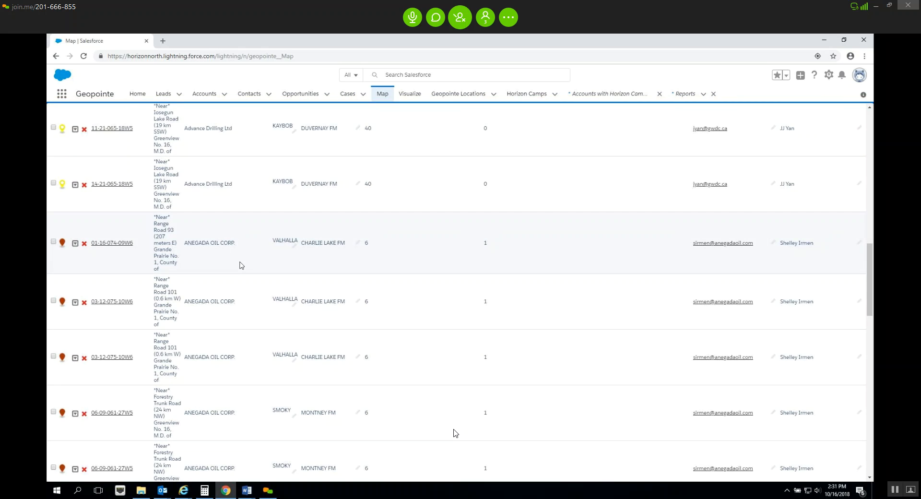
scroll(241, 265, down, 4)
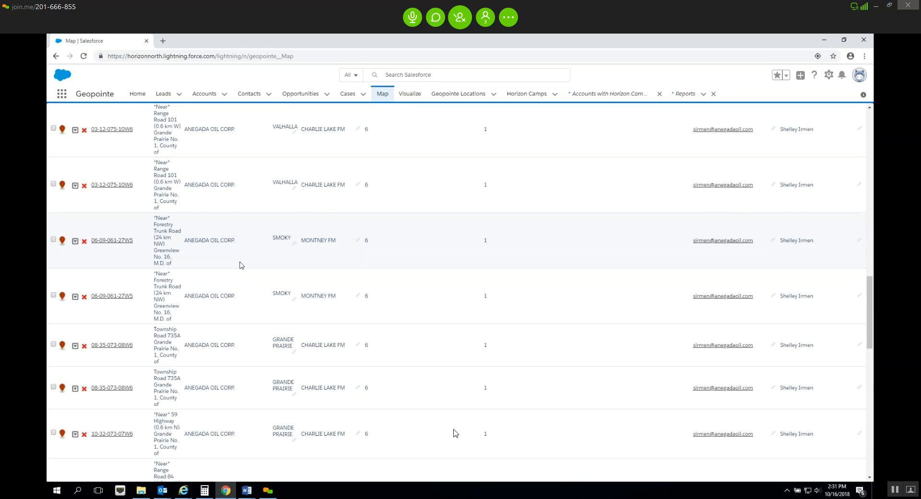
scroll(241, 265, down, 6)
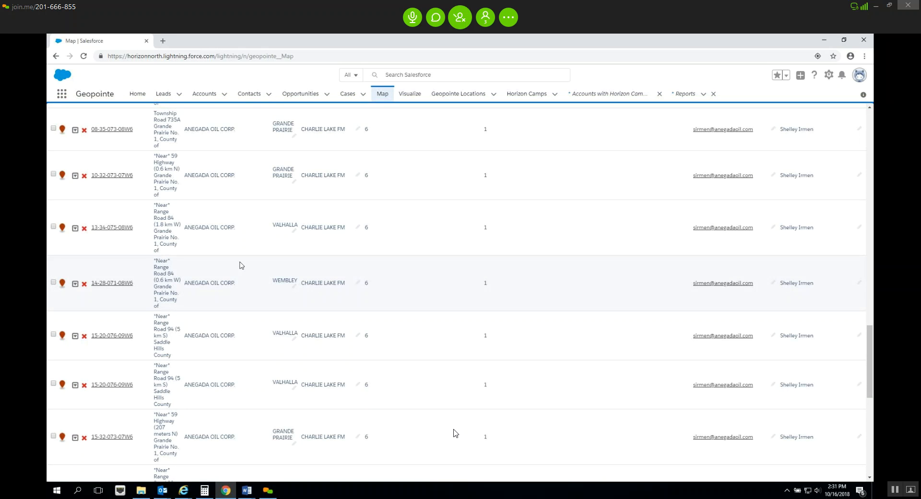
scroll(241, 265, down, 3)
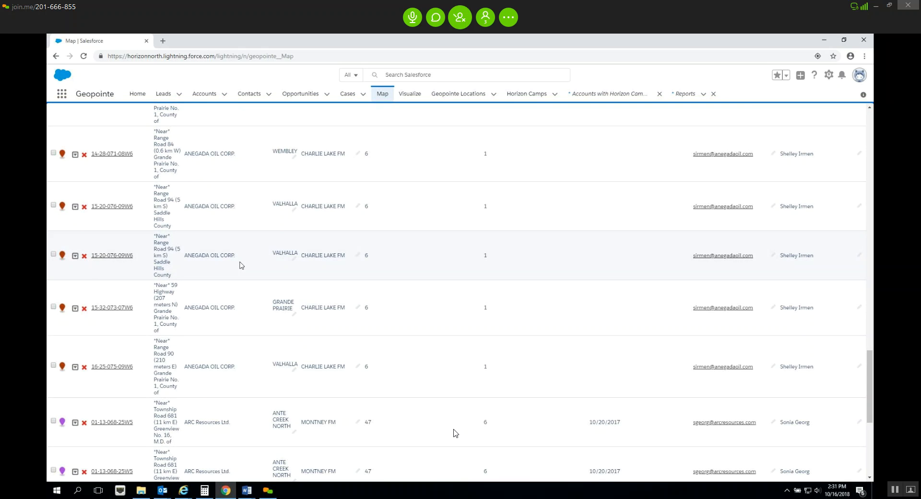
scroll(241, 265, up, 12)
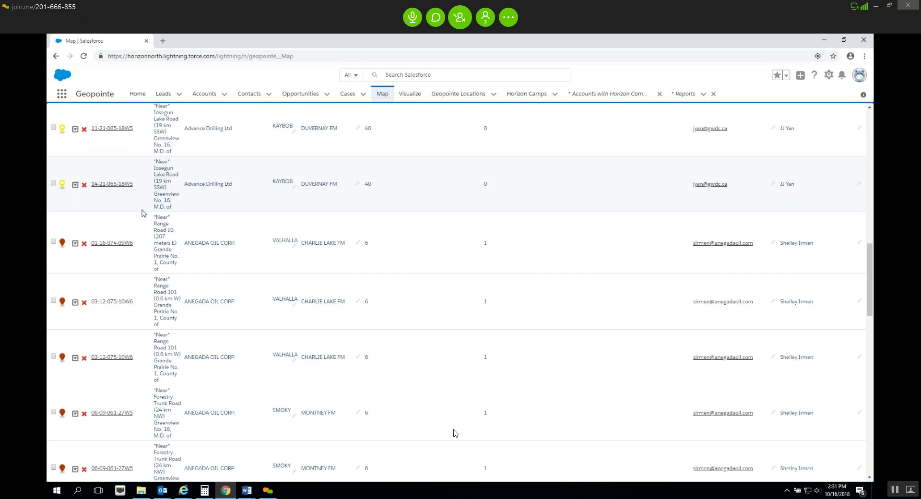
Step: Remove the ANEGADA OIL CORP. licence records from 01-16-074-09W6 through 13-34-075-08W6 from the mapped data
scroll(139, 218, down, 2)
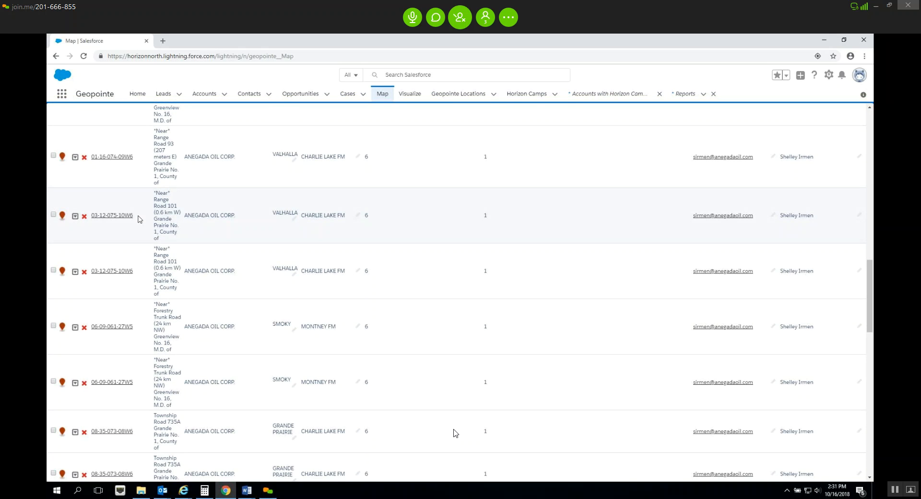
click(84, 157)
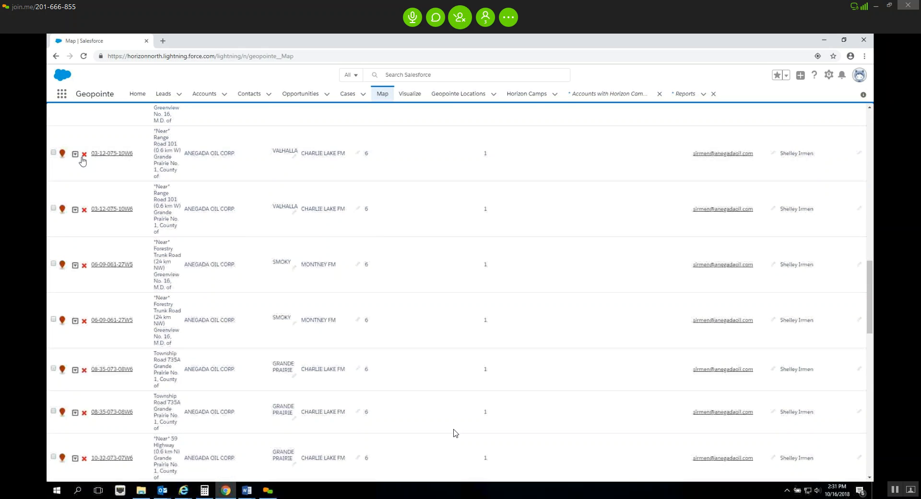
click(83, 158)
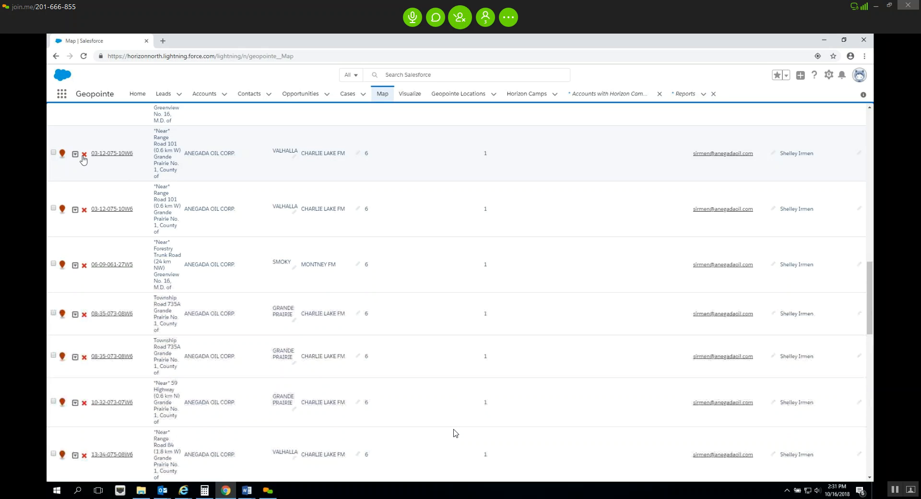
click(84, 157)
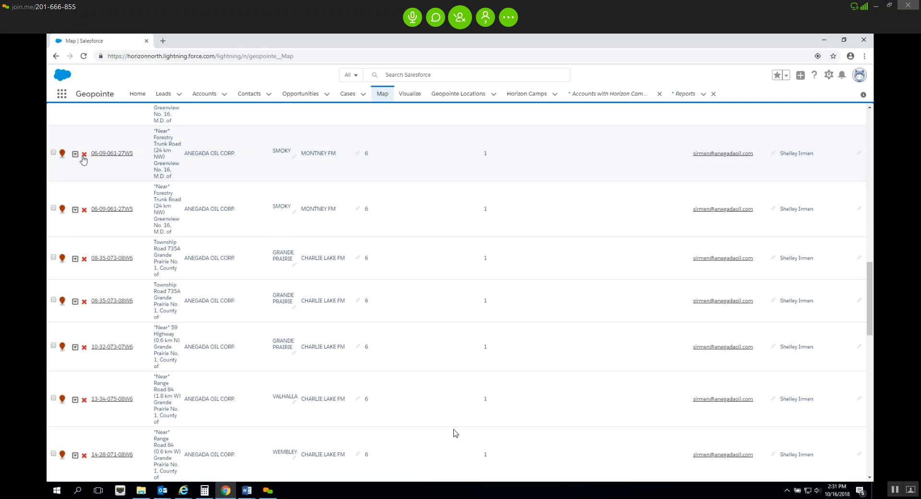
click(84, 157)
click(84, 158)
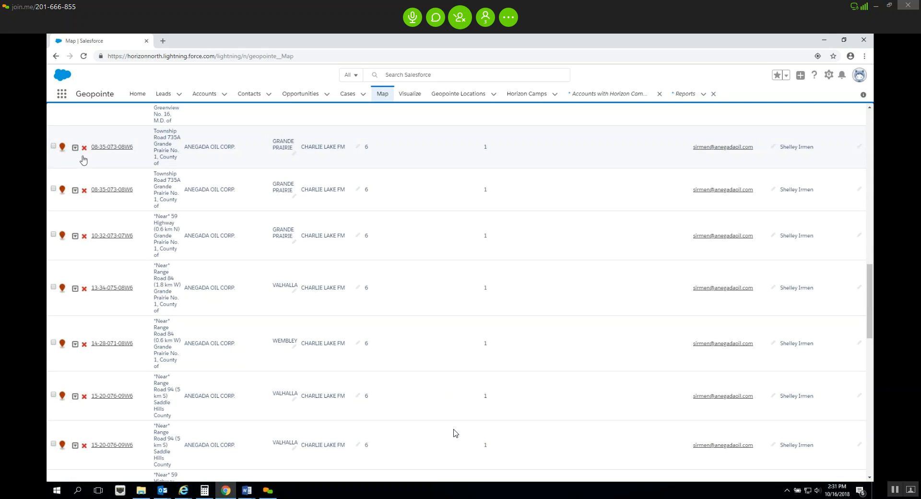
click(84, 152)
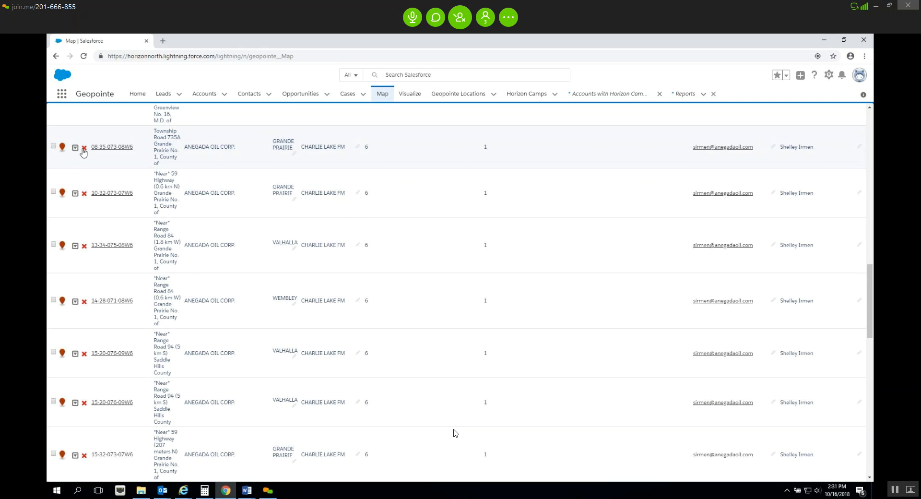
click(84, 152)
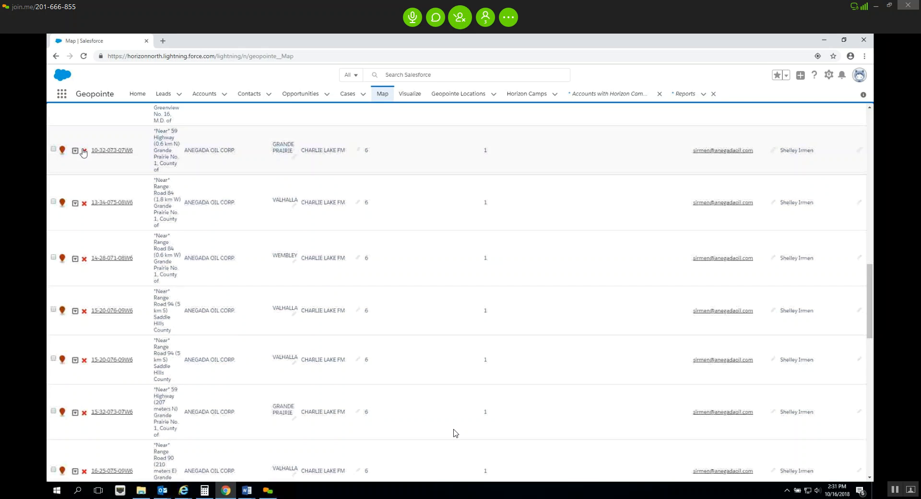
click(83, 152)
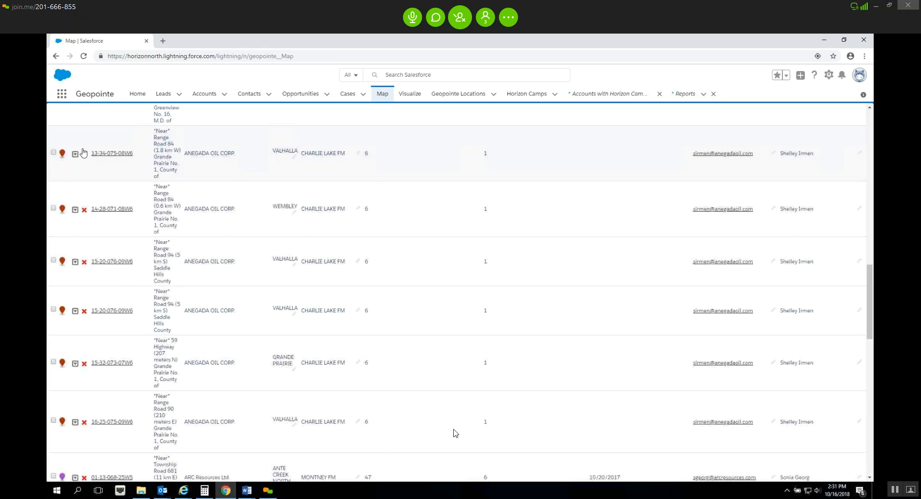
click(84, 154)
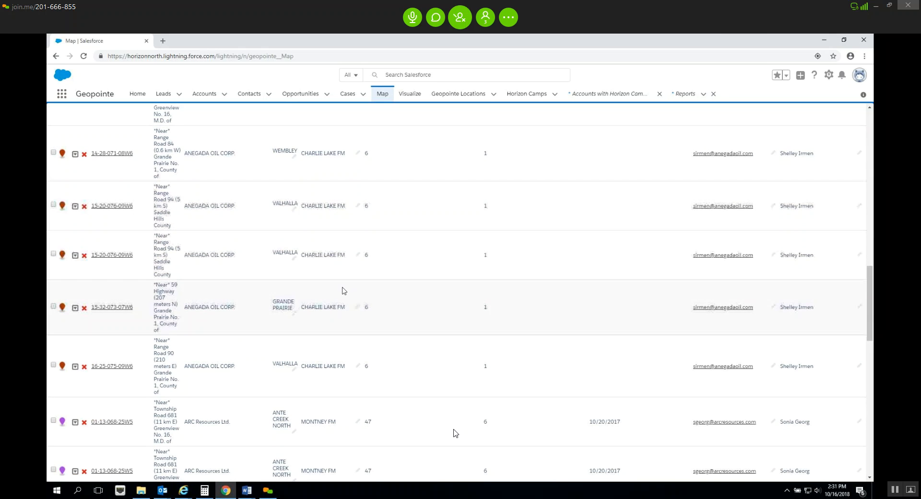
Step: Group the New Well Licence pie chart by Field and widen the chart area
scroll(335, 280, up, 10)
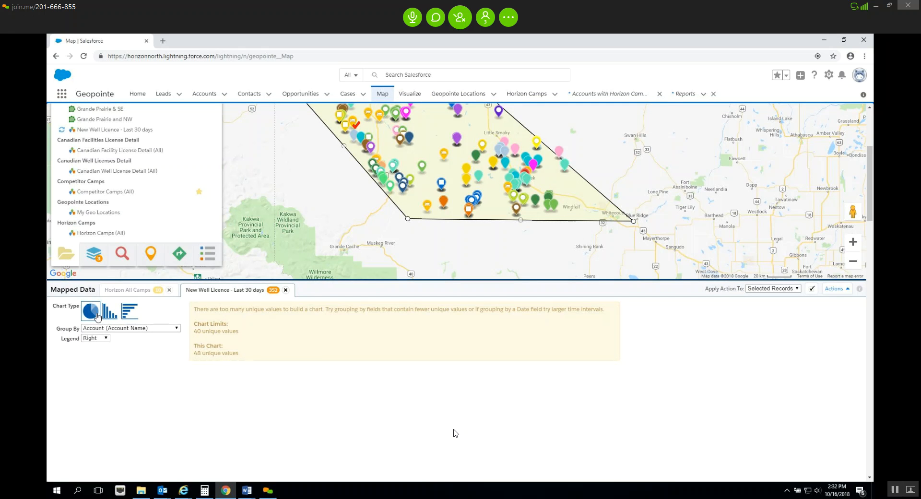
click(119, 328)
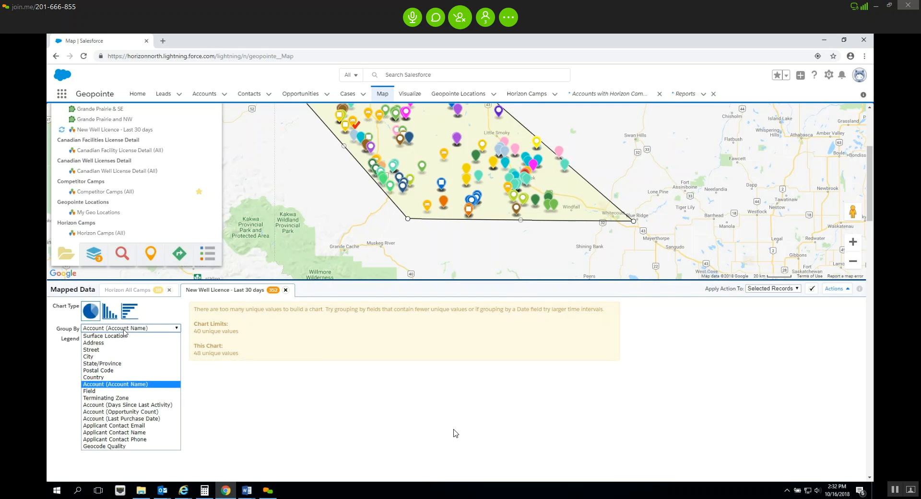
click(115, 392)
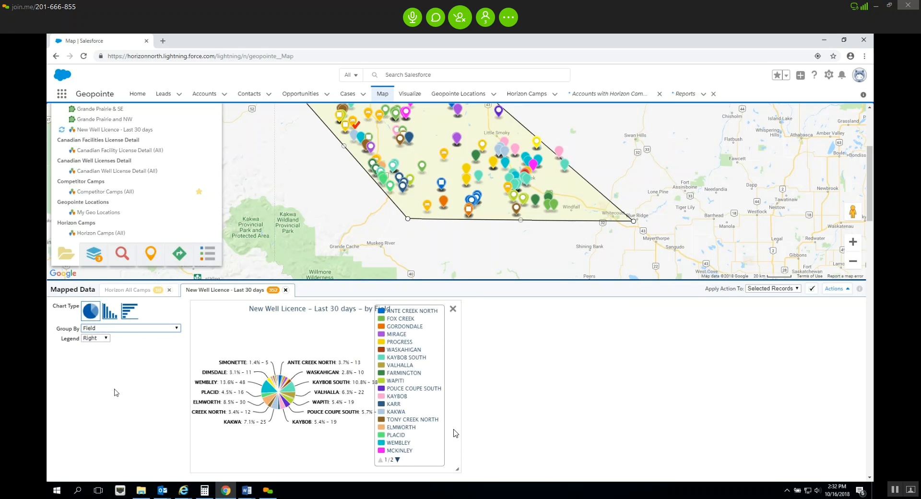
scroll(117, 383, down, 1)
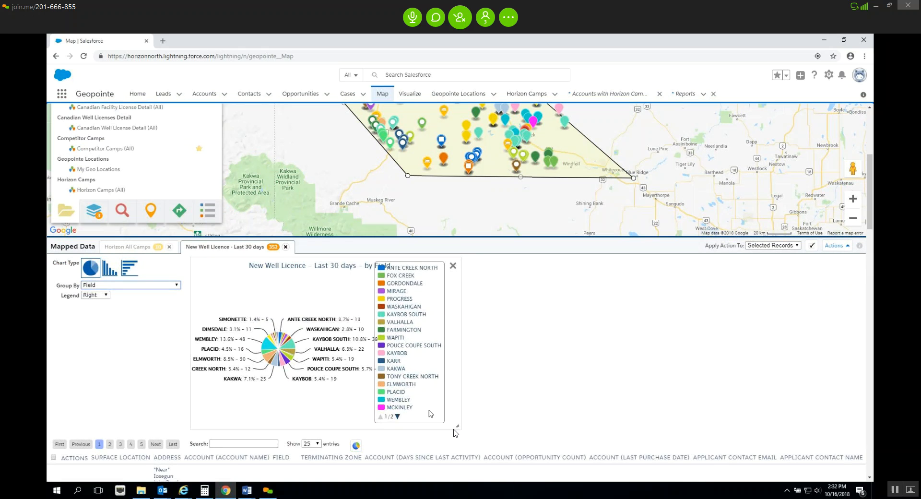
drag(455, 430, 725, 426)
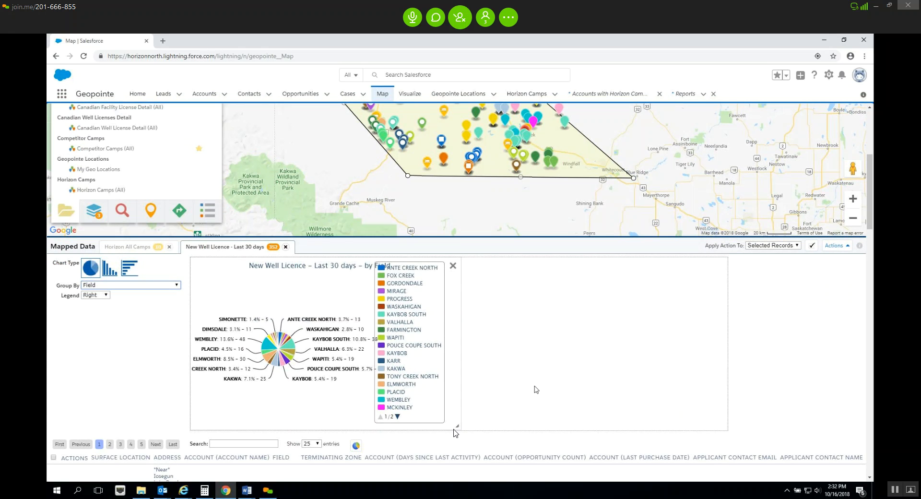
Step: Set the chart grouping back to Account (Account Name) and look through the map and the remaining licence records
click(160, 285)
click(115, 341)
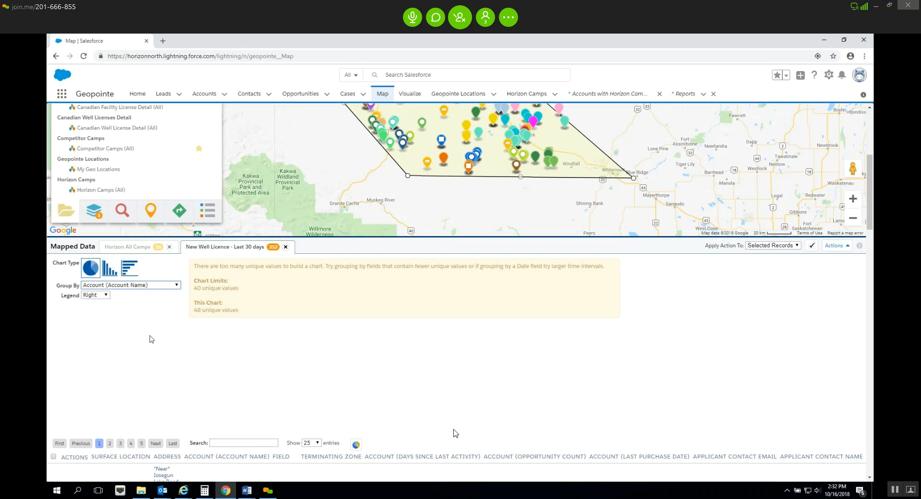
scroll(152, 339, up, 4)
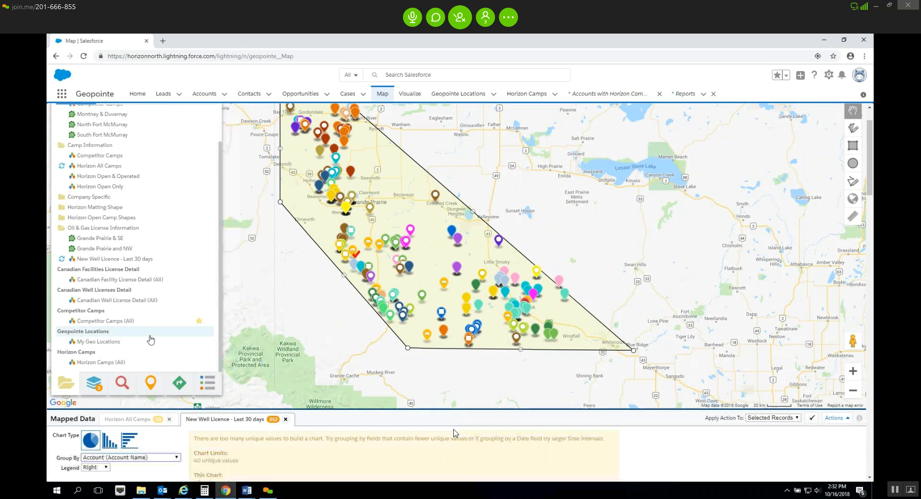
scroll(152, 339, down, 1)
scroll(258, 337, down, 4)
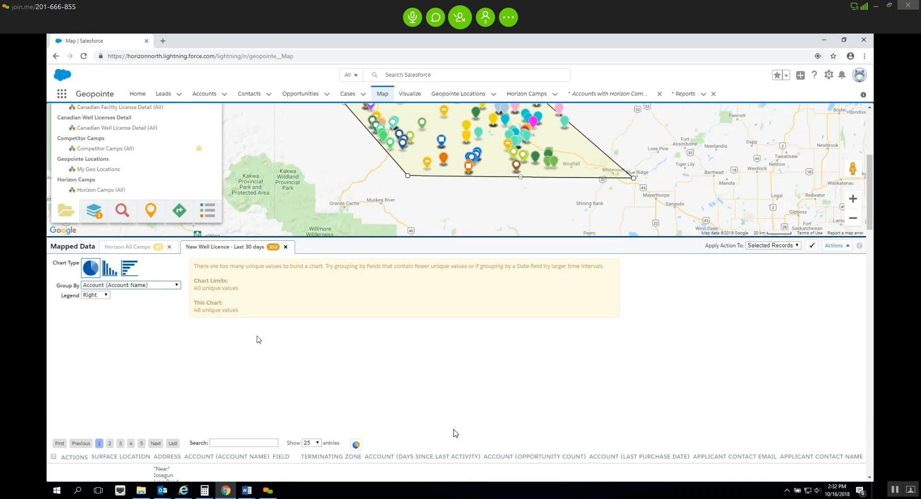
scroll(258, 339, down, 7)
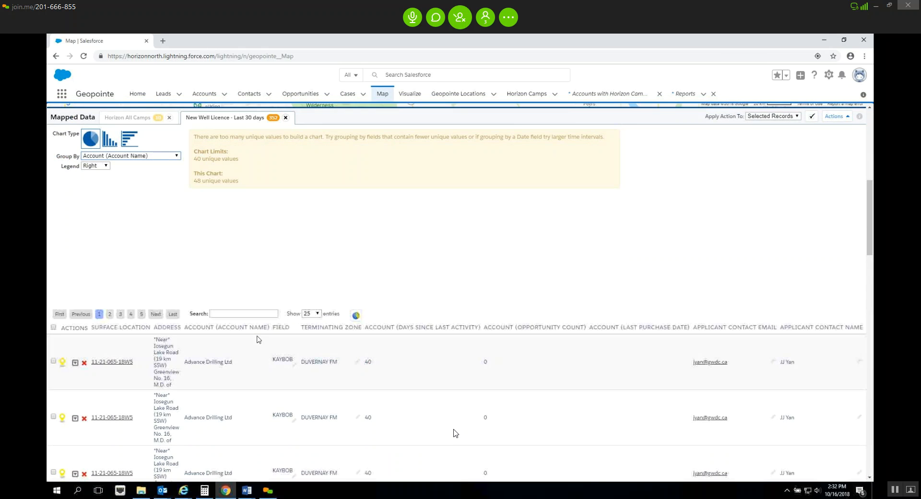
scroll(262, 339, down, 3)
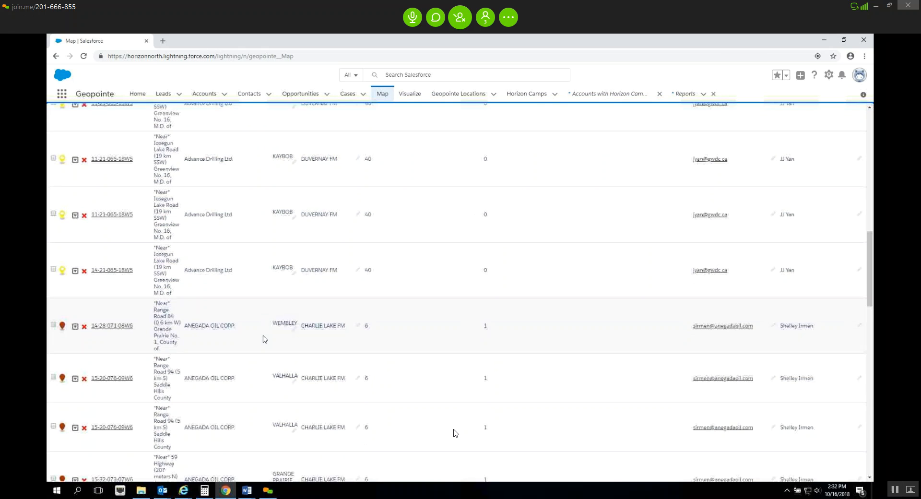
Step: Look through the remaining licence records and remove the New Well Licence - Last 30 days layer from the map
scroll(271, 336, down, 3)
scroll(274, 331, down, 3)
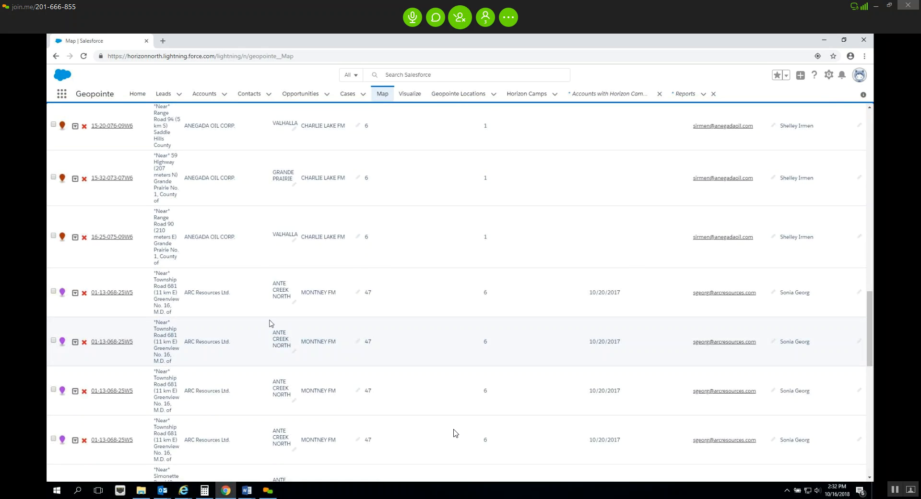
scroll(268, 322, up, 15)
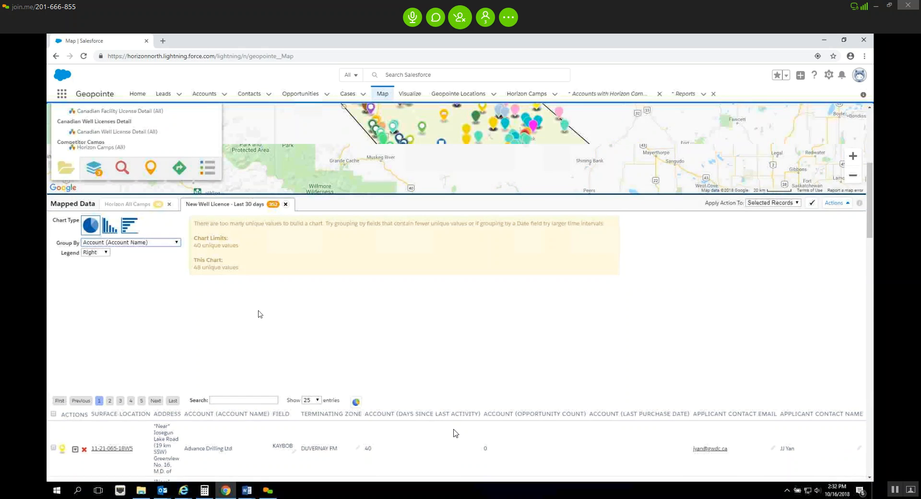
scroll(260, 314, up, 5)
click(94, 384)
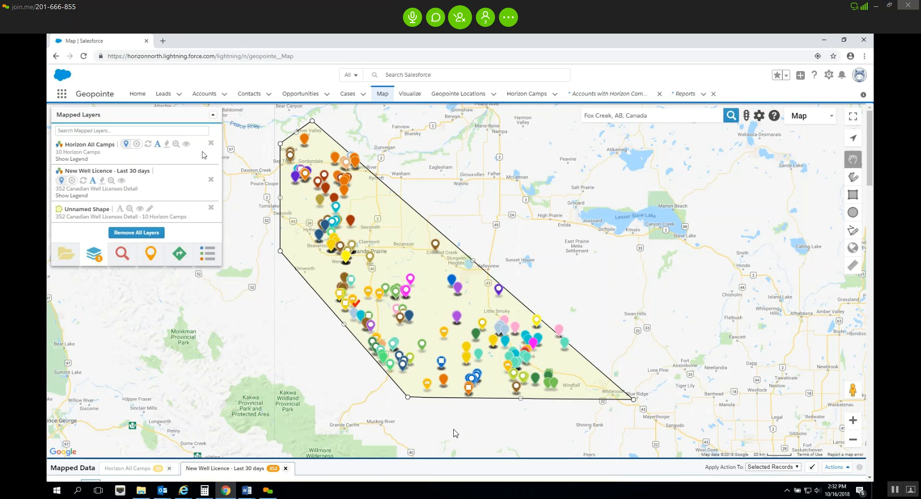
click(210, 181)
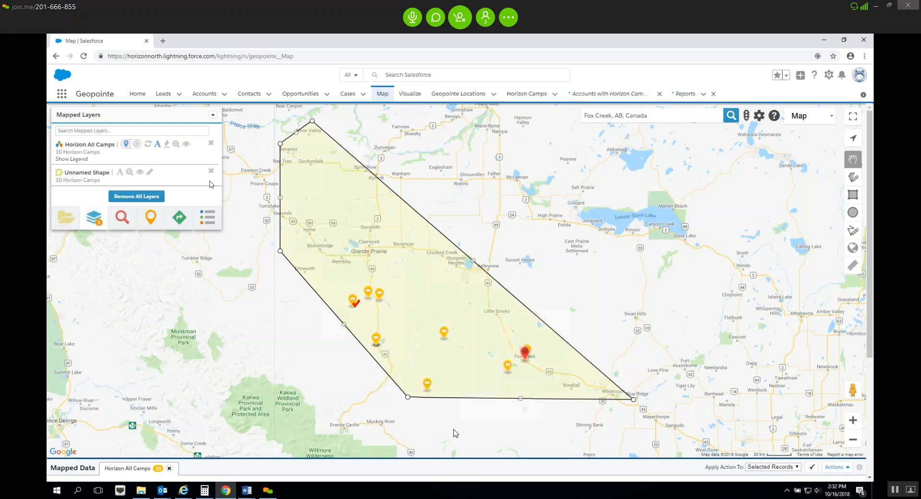
Step: Set the Licence Date filter of the saved New Well Licence - Last 30 days data set to LAST_N_DAYS:75 and save it
click(61, 219)
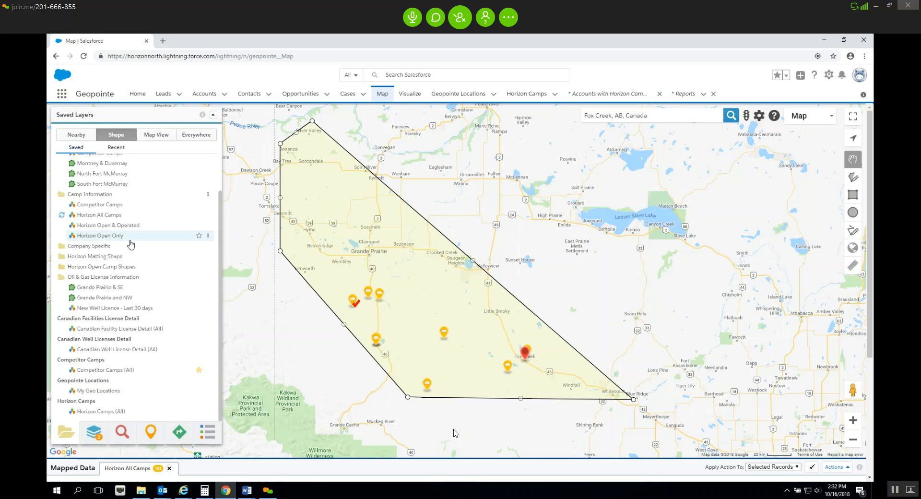
scroll(130, 243, down, 3)
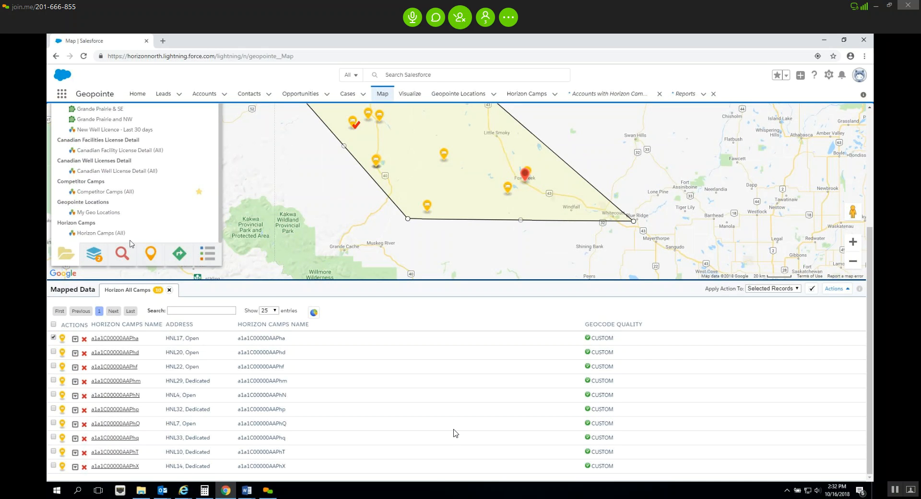
scroll(130, 241, up, 1)
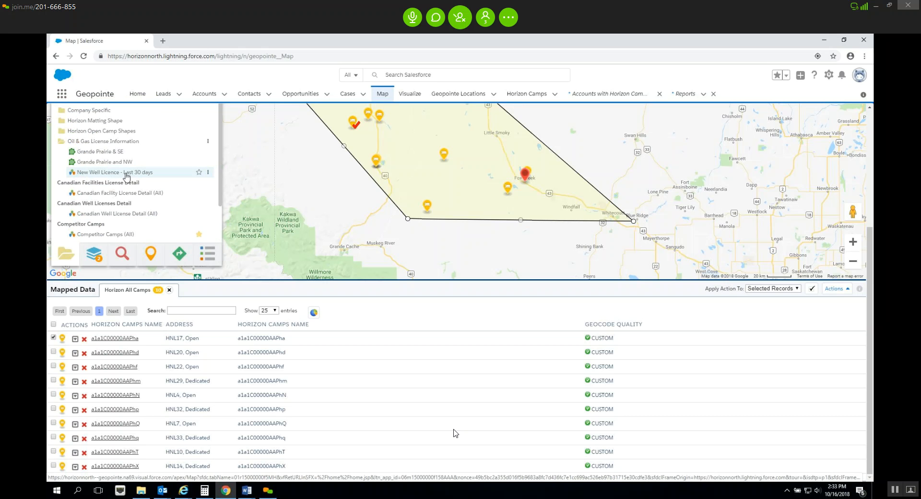
click(208, 173)
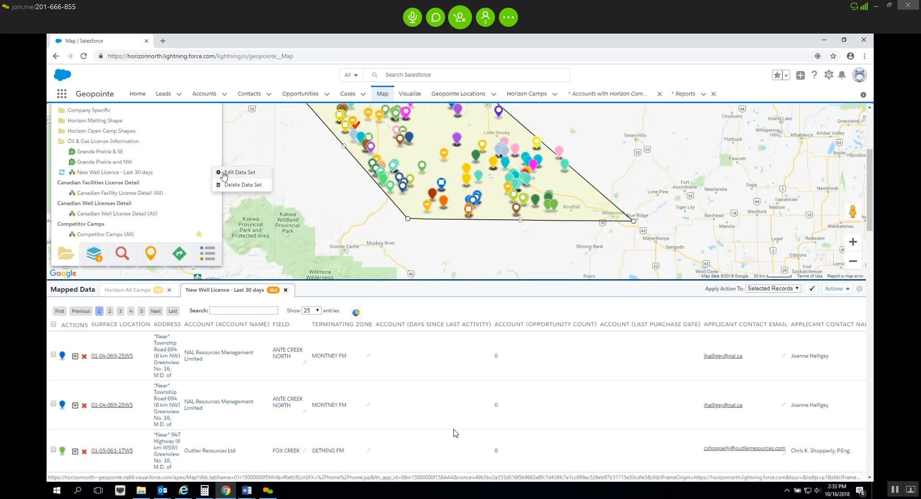
click(222, 173)
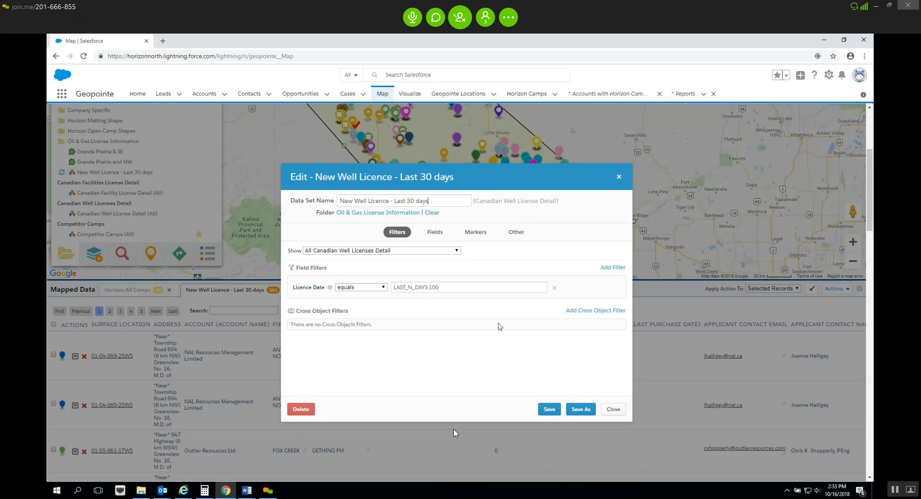
click(459, 285)
key(BackSpace)
key(BackSpace)
key(BackSpace)
text(75)
click(613, 410)
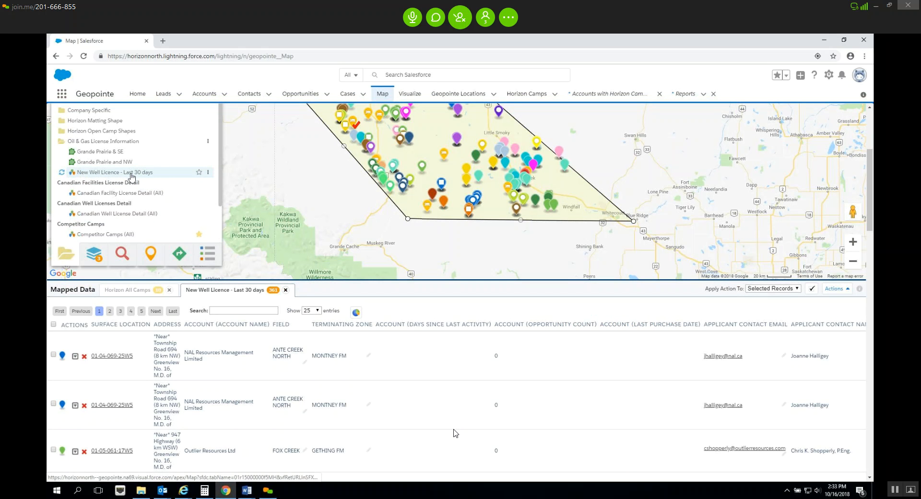
Step: Map the edited New Well Licence - Last 30 days data set within the shape and remove its older duplicate layer
click(131, 175)
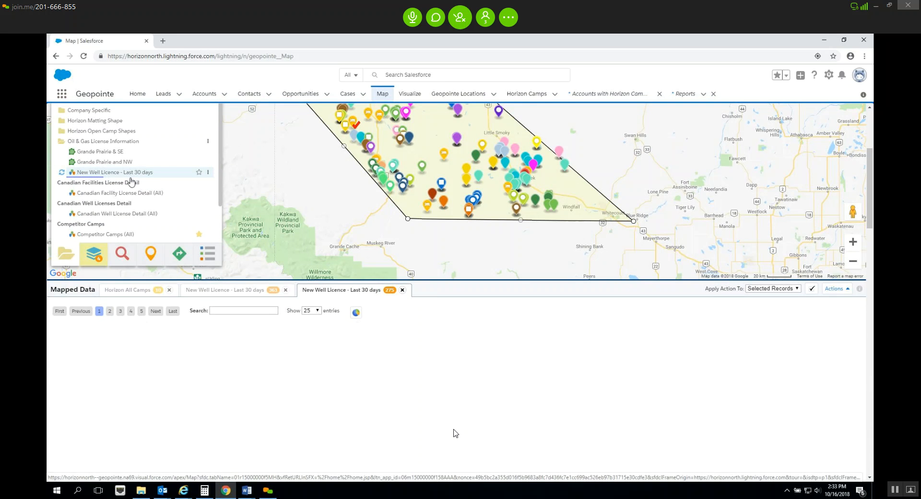
click(94, 254)
scroll(131, 235, up, 3)
scroll(129, 234, up, 1)
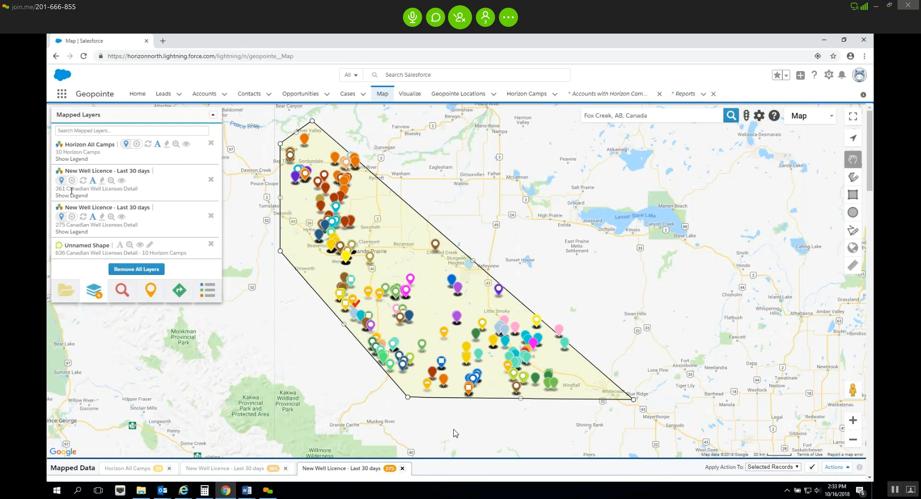
click(211, 179)
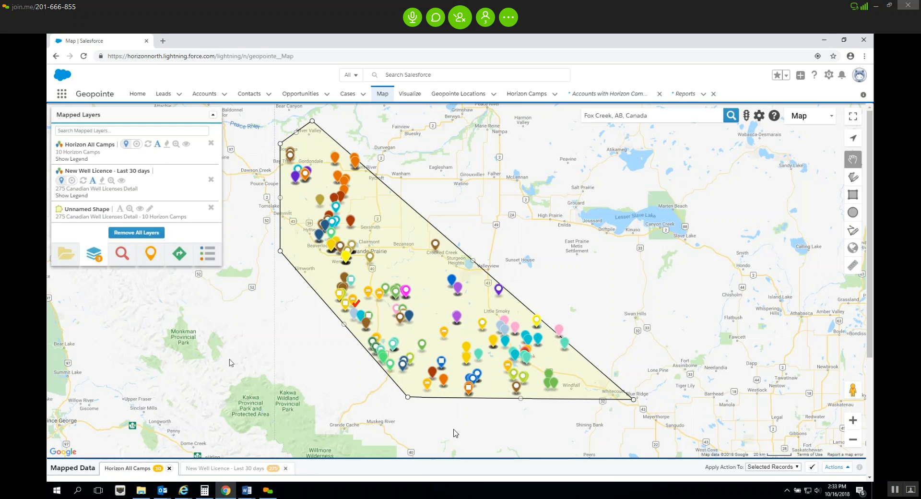
Step: Show the Horizon All Camps records as a pie chart grouped by City and look through the camp list
scroll(231, 363, down, 4)
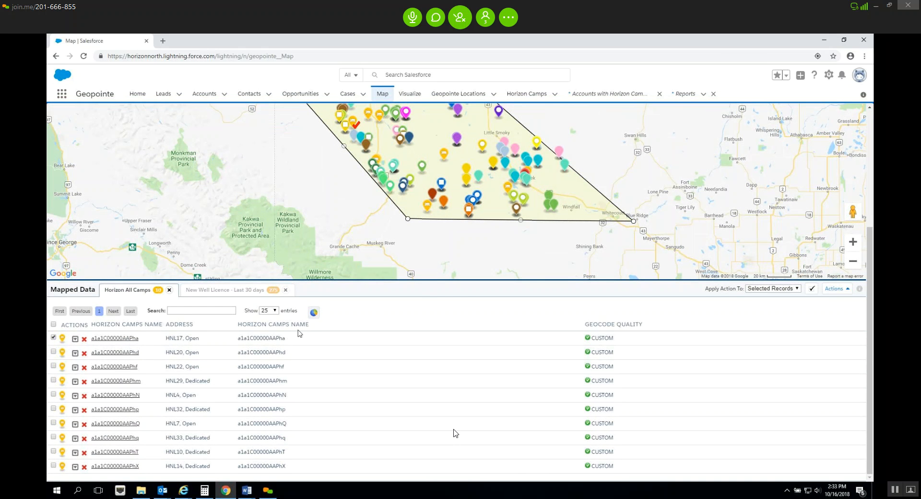
click(314, 312)
click(117, 328)
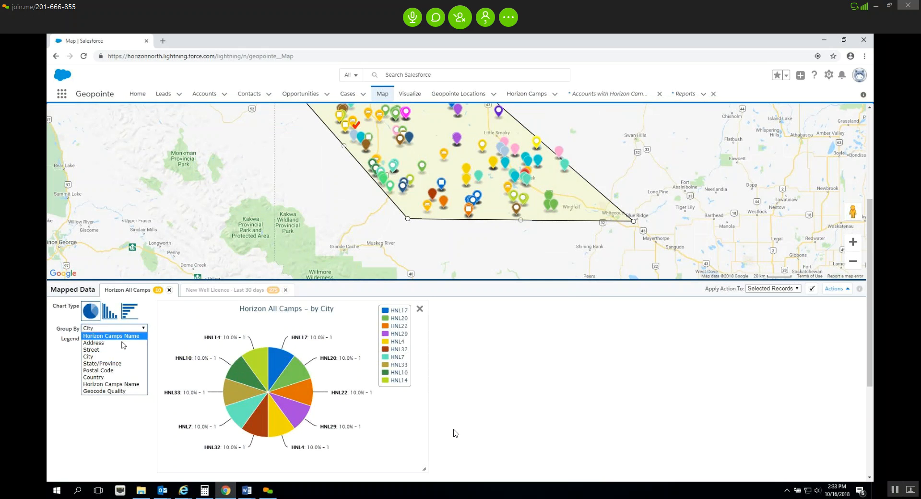
click(77, 365)
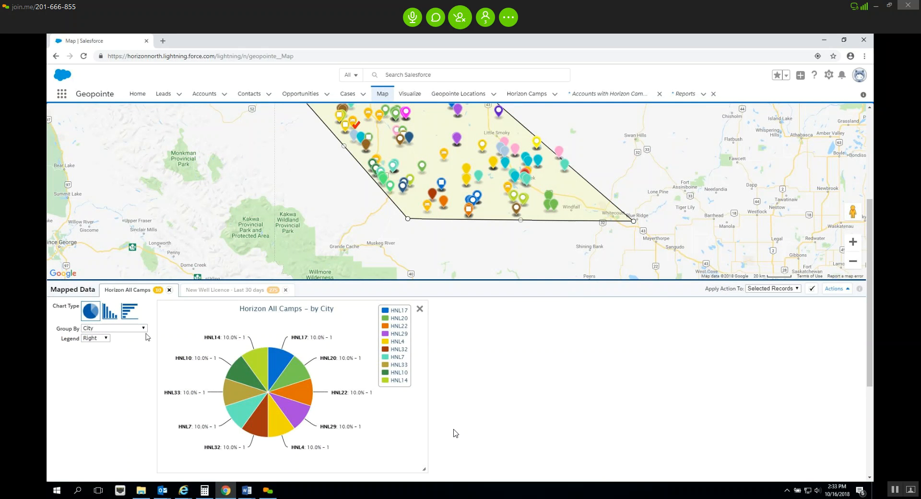
scroll(127, 370, down, 3)
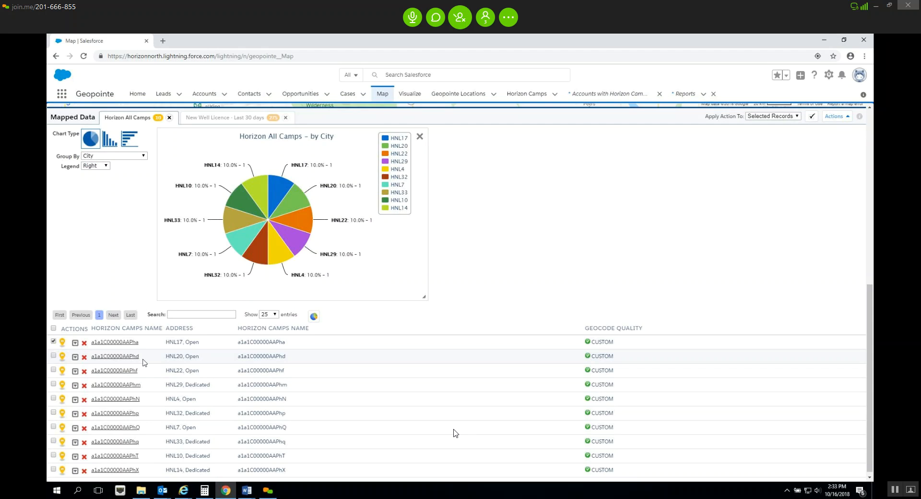
scroll(143, 362, up, 6)
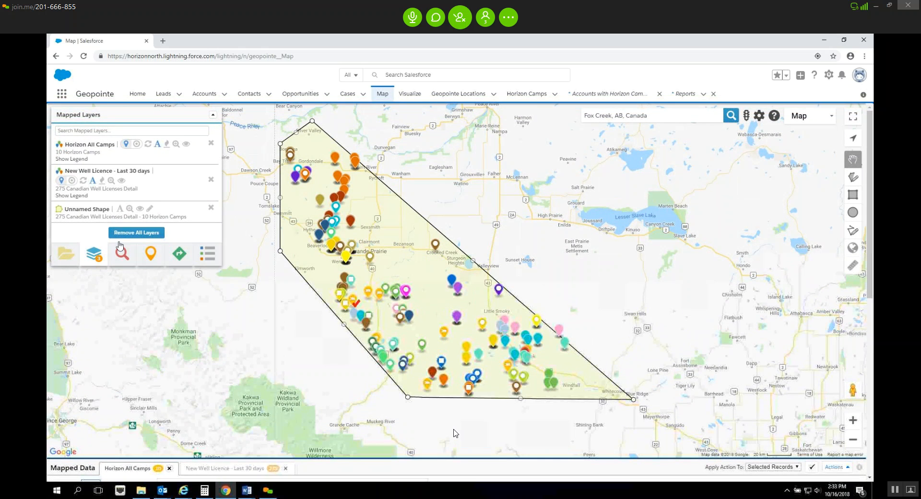
Step: Show the New Well Licence - Last 30 days records as a pie chart grouped by Account (Account Name) and widen the chart area
click(122, 181)
scroll(177, 330, down, 4)
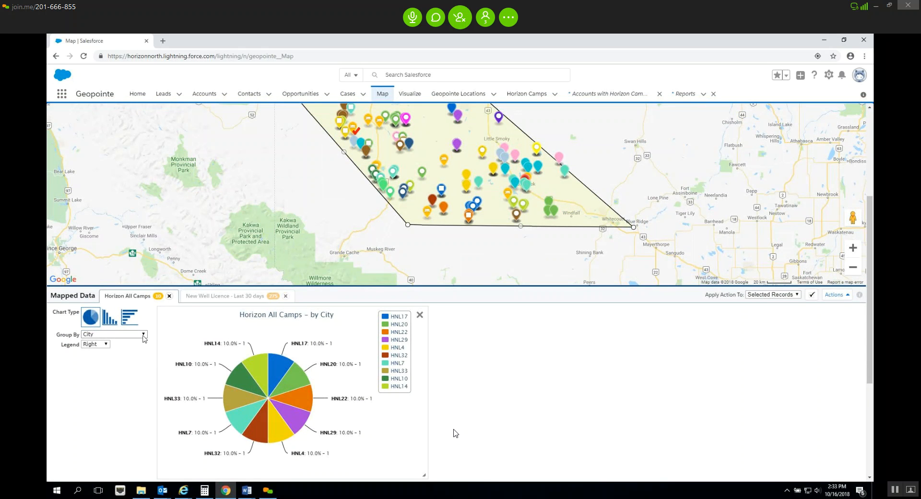
click(204, 295)
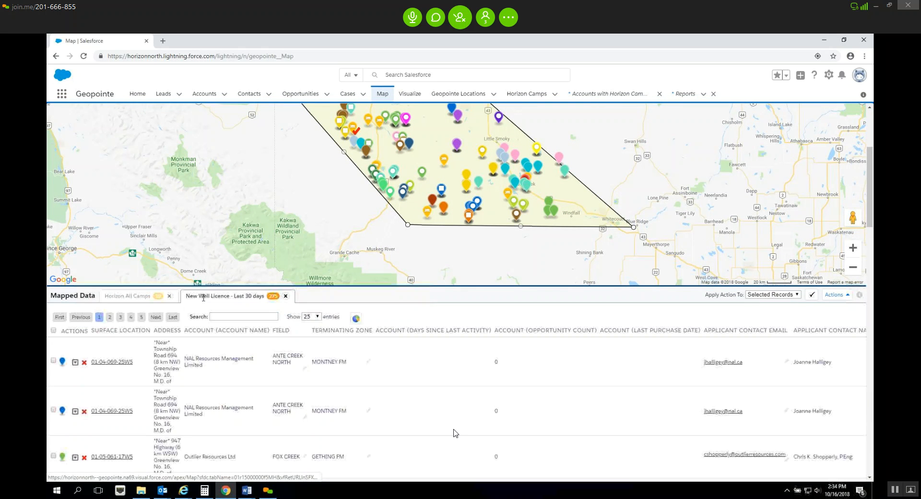
click(356, 318)
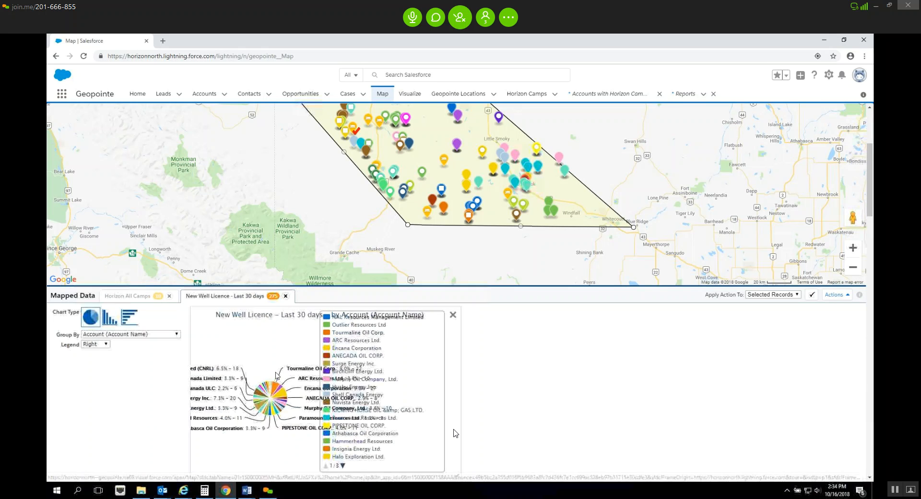
click(111, 334)
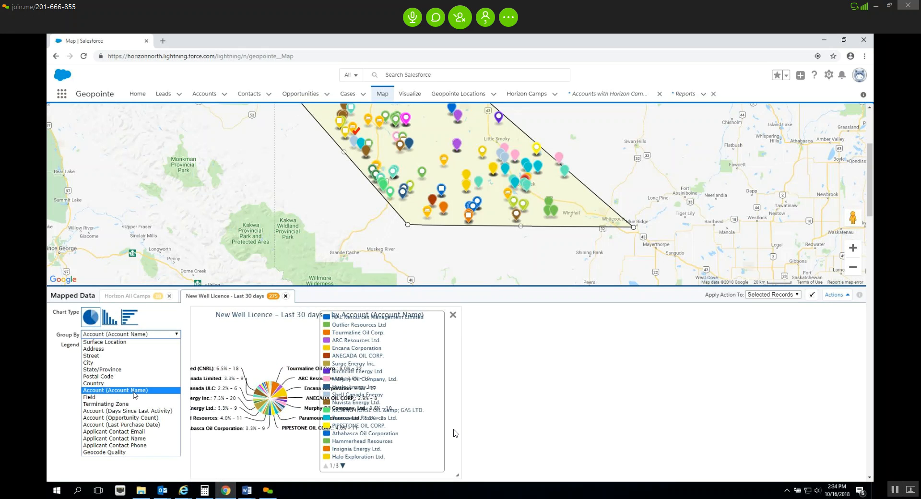
click(115, 390)
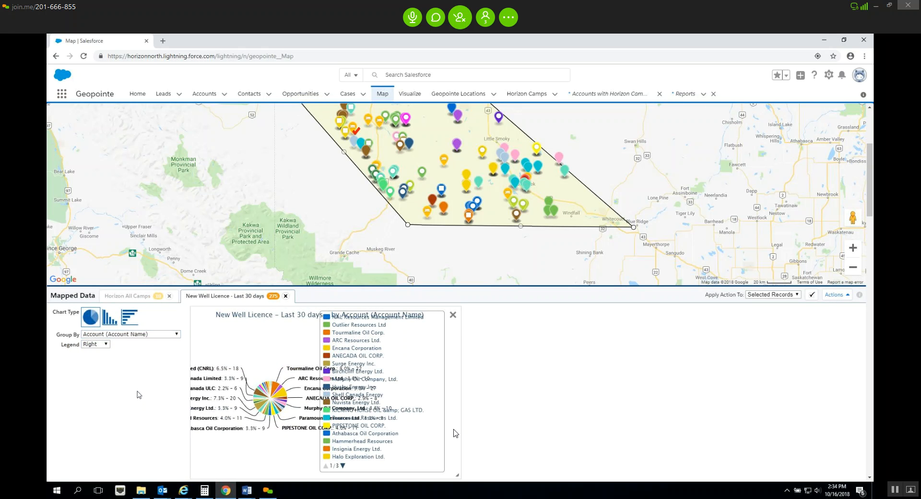
scroll(139, 395, down, 2)
drag(461, 391, 822, 382)
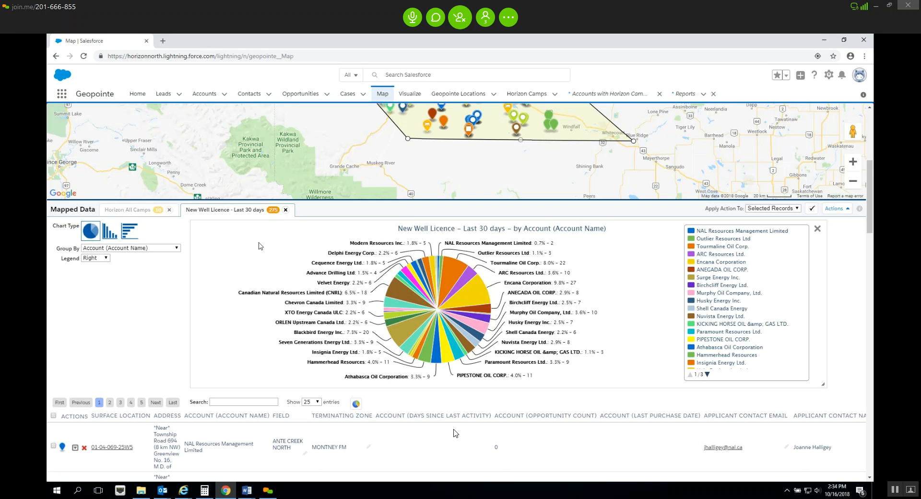
Step: Remove the New Well Licence - Last 30 days layer and the Unnamed Shape from the map, keeping Horizon All Camps
scroll(263, 292, up, 5)
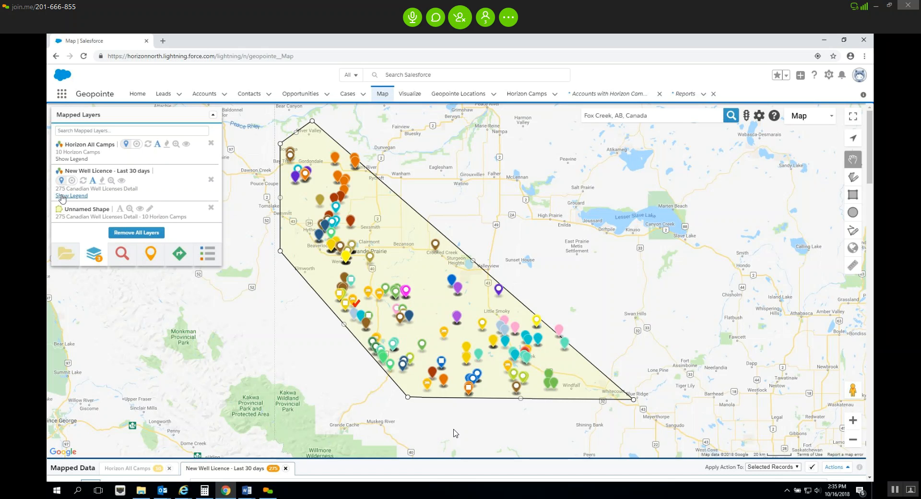
click(210, 180)
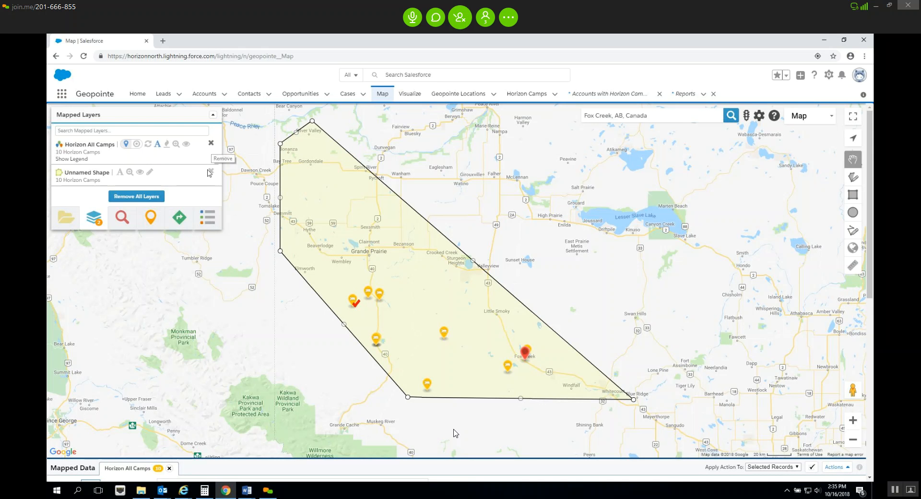
click(211, 172)
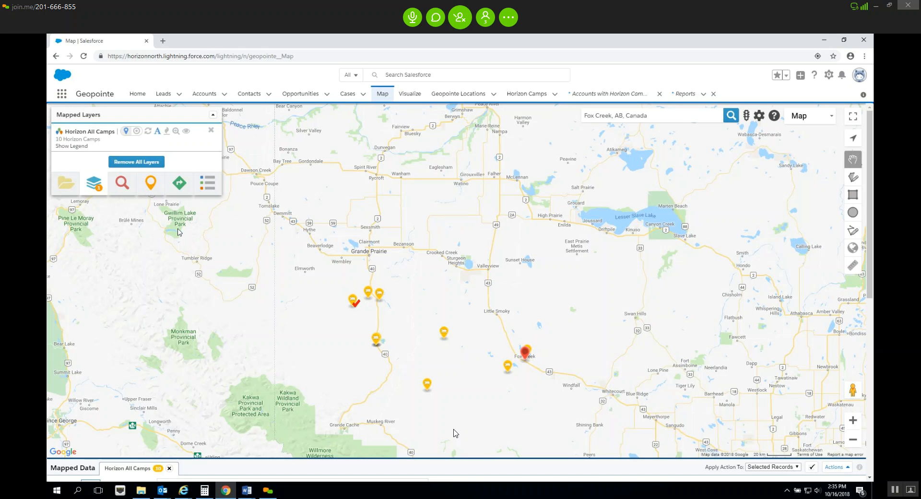
Step: Try to map the New Well Licence - Last 30 days data set within a close map view around the checked camp southwest of Grande Prairie
drag(426, 275, 502, 266)
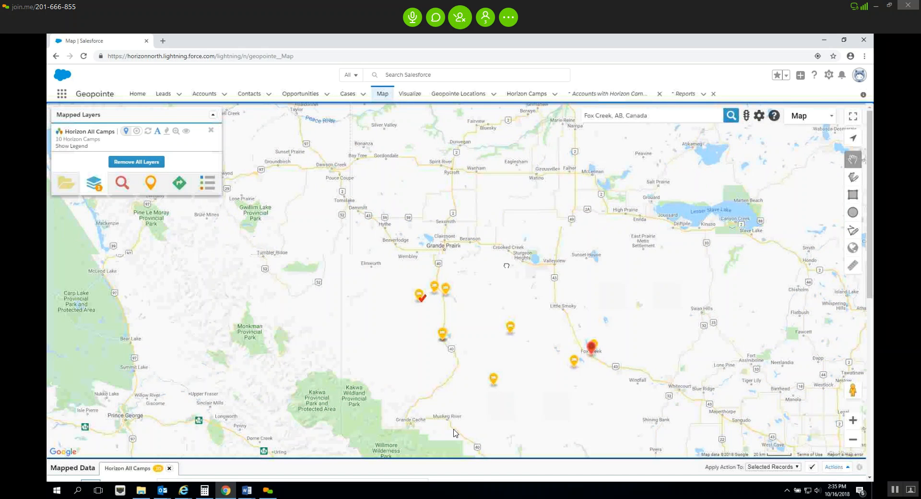
double_click(852, 420)
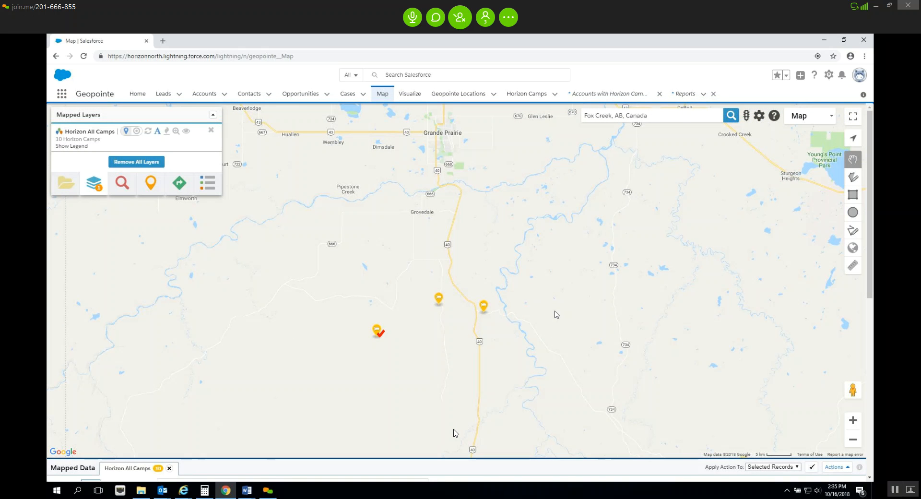
drag(567, 312, 676, 259)
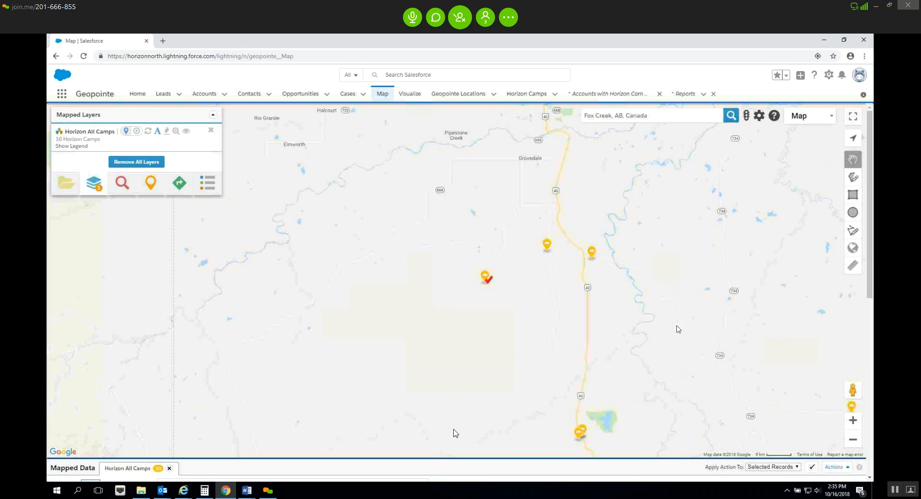
click(852, 420)
drag(695, 381, 582, 383)
click(854, 424)
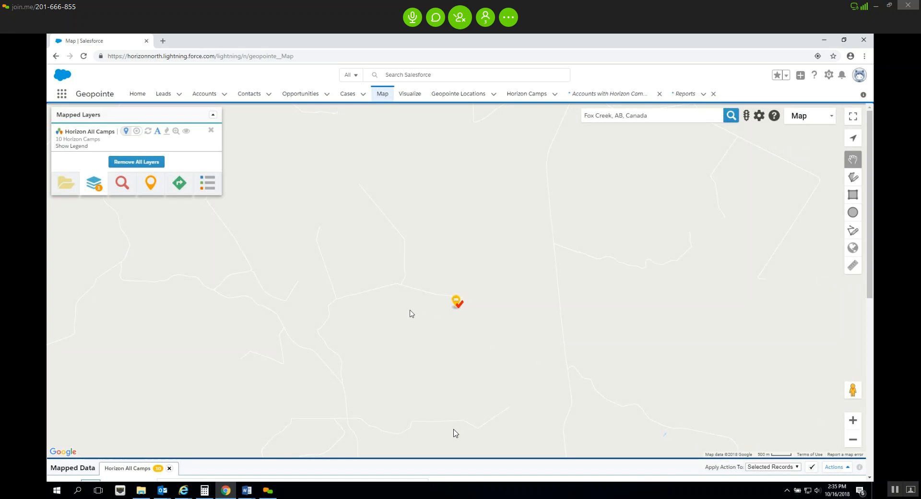
click(852, 420)
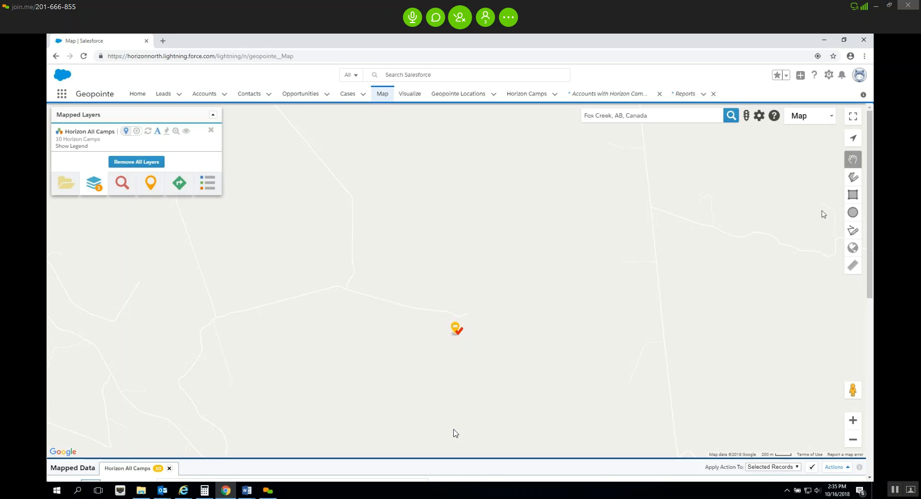
click(70, 184)
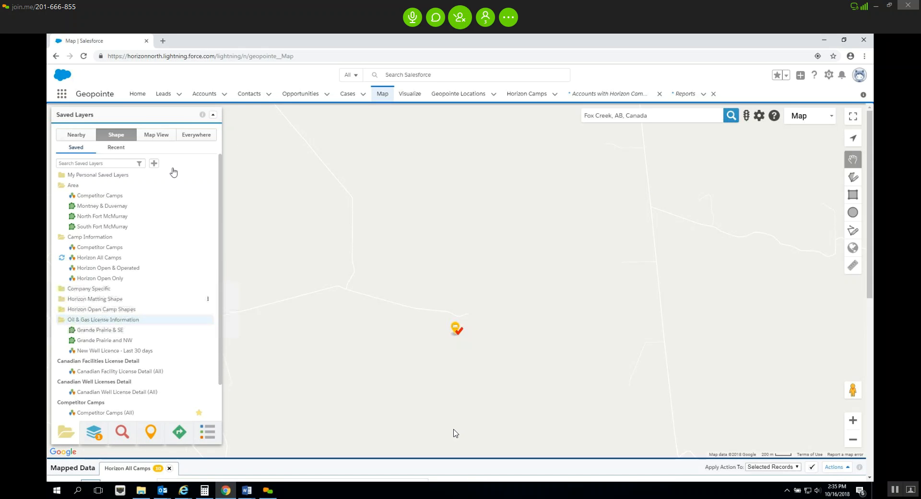
click(160, 136)
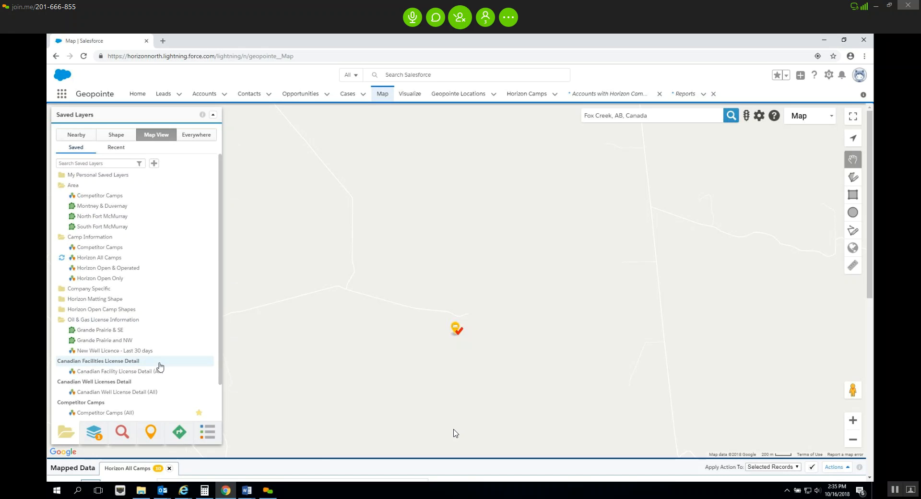
click(117, 355)
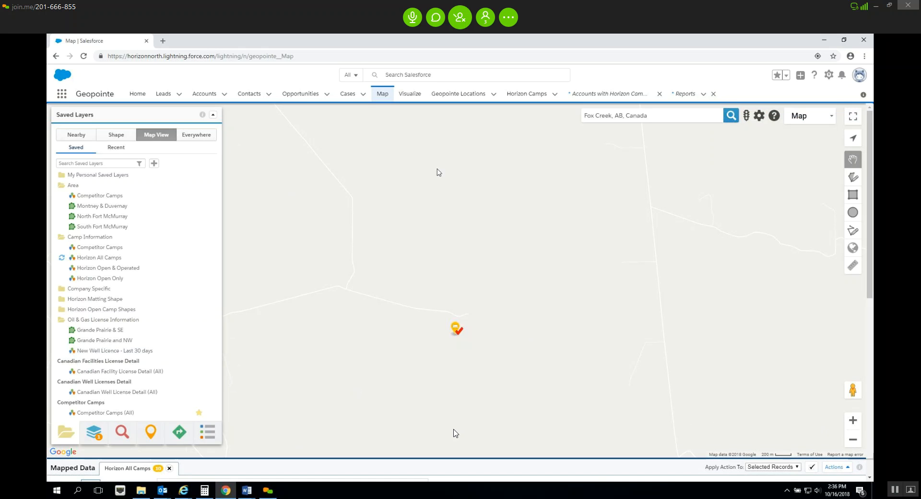
Step: Set the Licence Date filter of the New Well Licence - Last 30 days data set to LAST_N_DAYS:300 and map it within the current view
click(208, 319)
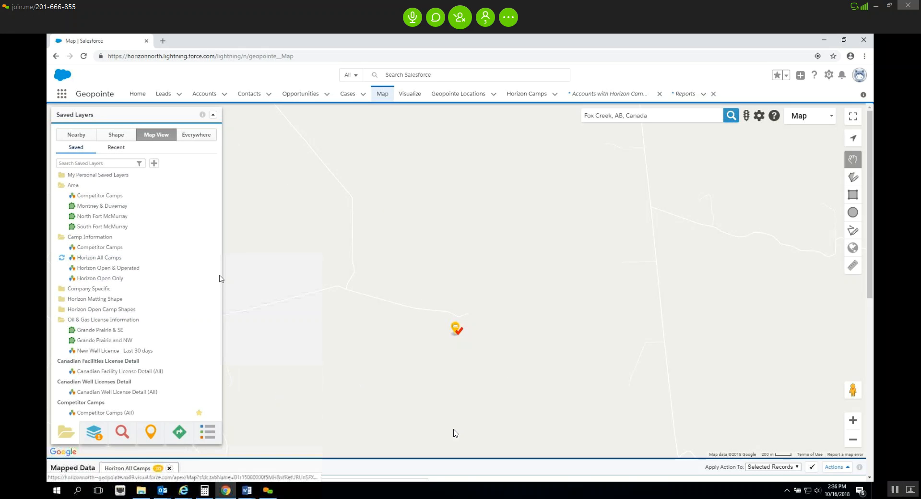
scroll(220, 279, down, 2)
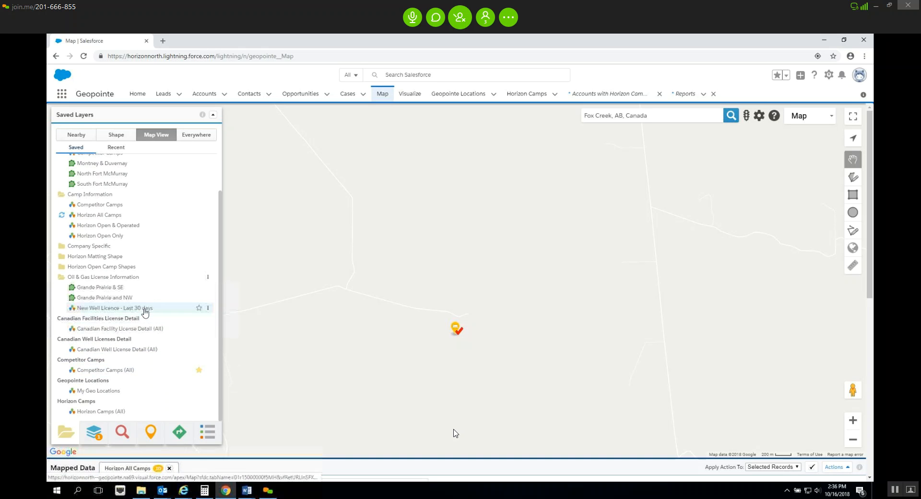
click(206, 310)
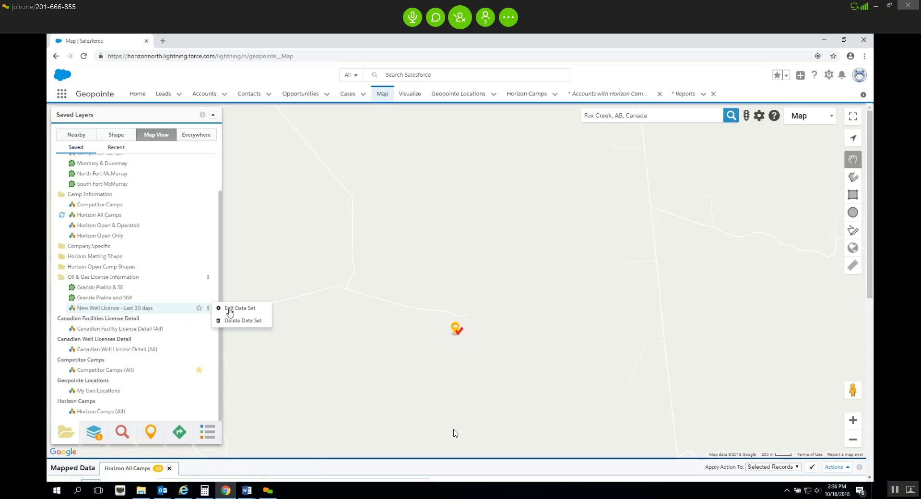
click(230, 312)
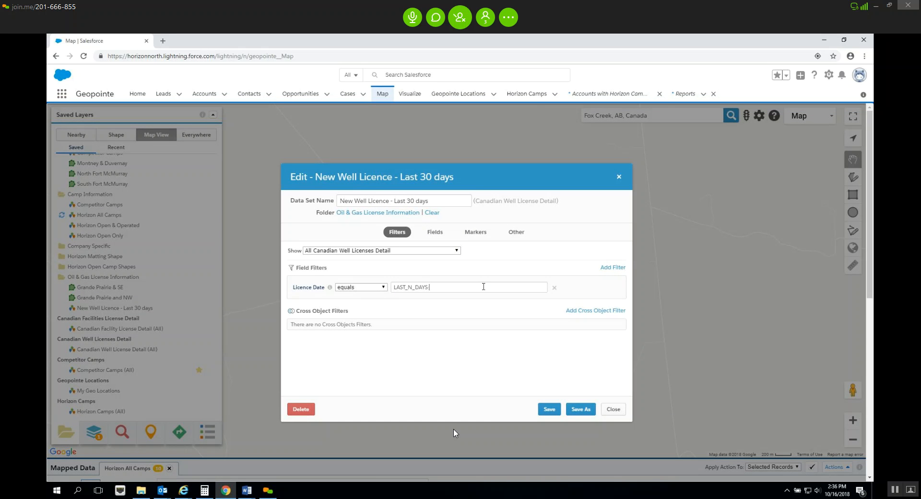
text(300)
click(614, 410)
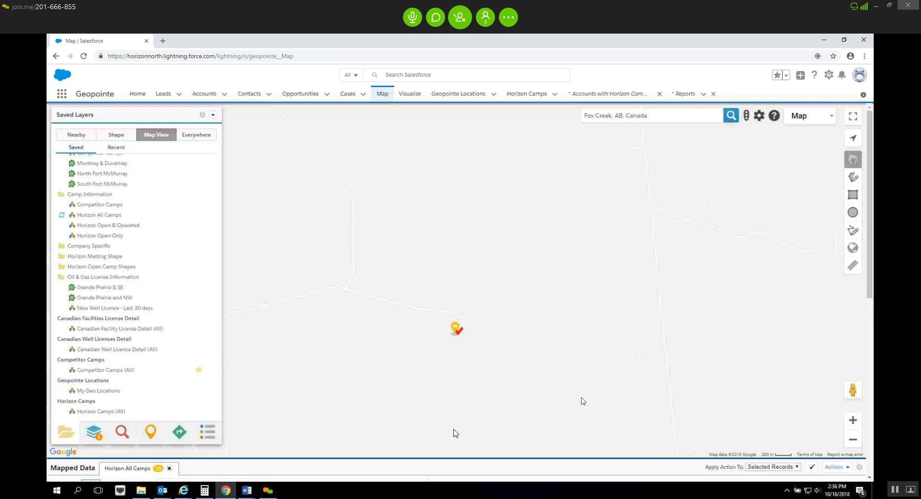
click(133, 313)
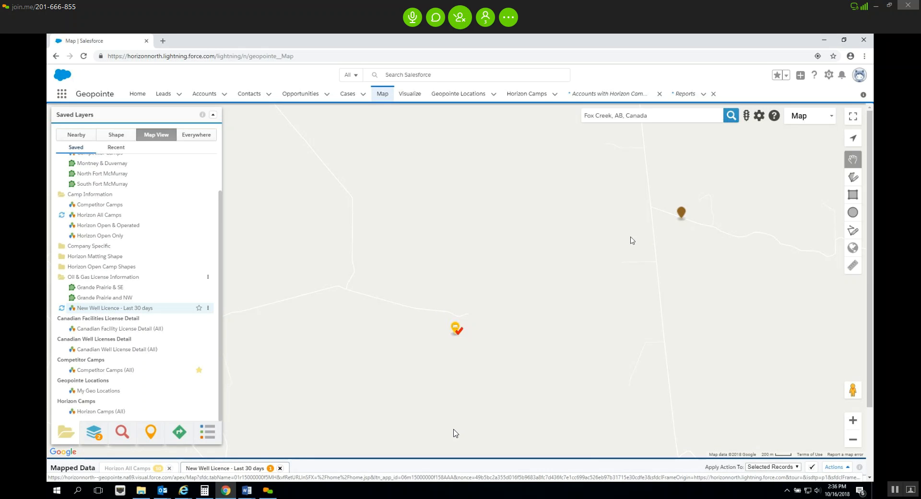
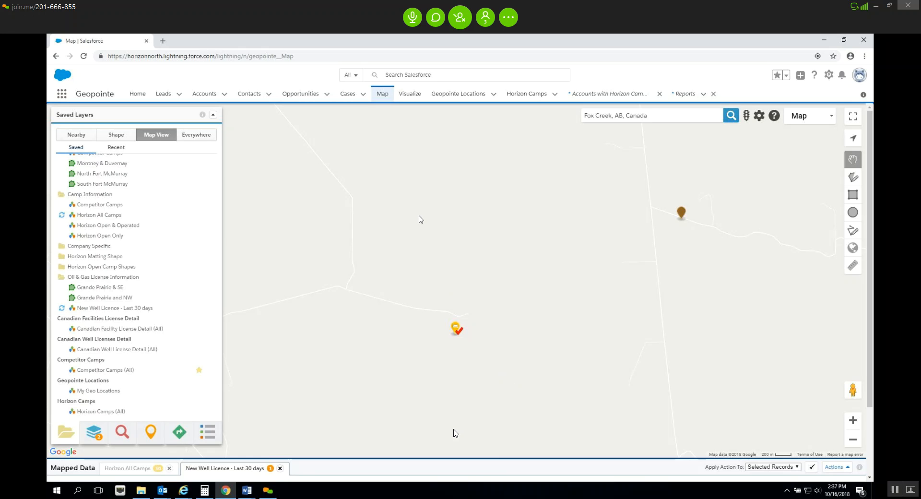
Step: Review the kinds of layers that can be created and check the contents of the My Personal Saved Layers folder
scroll(139, 229, up, 2)
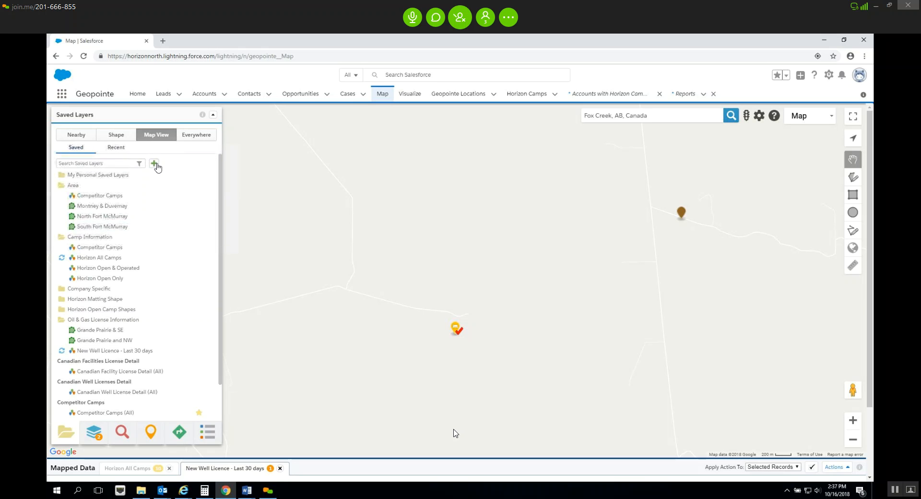
click(154, 164)
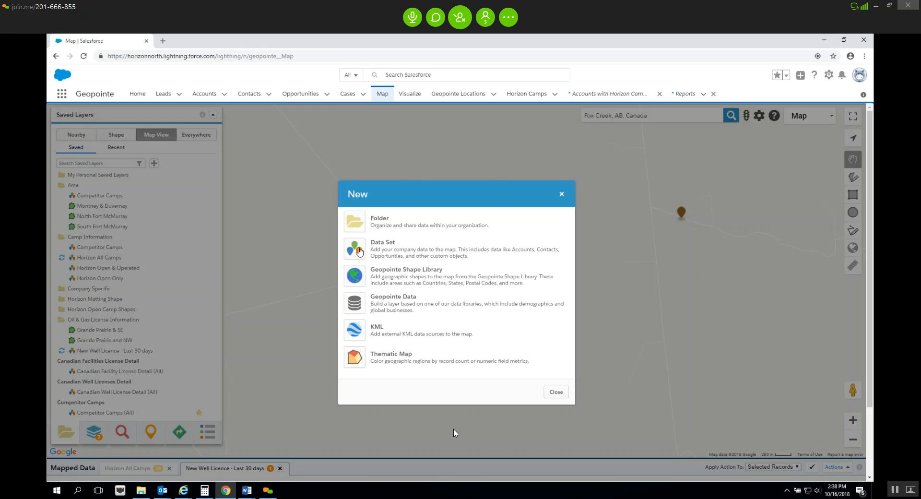
click(566, 396)
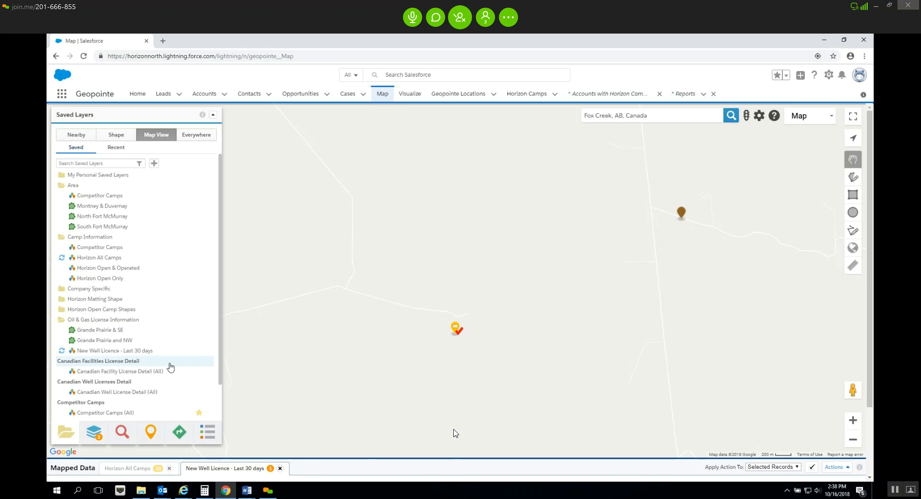
click(115, 174)
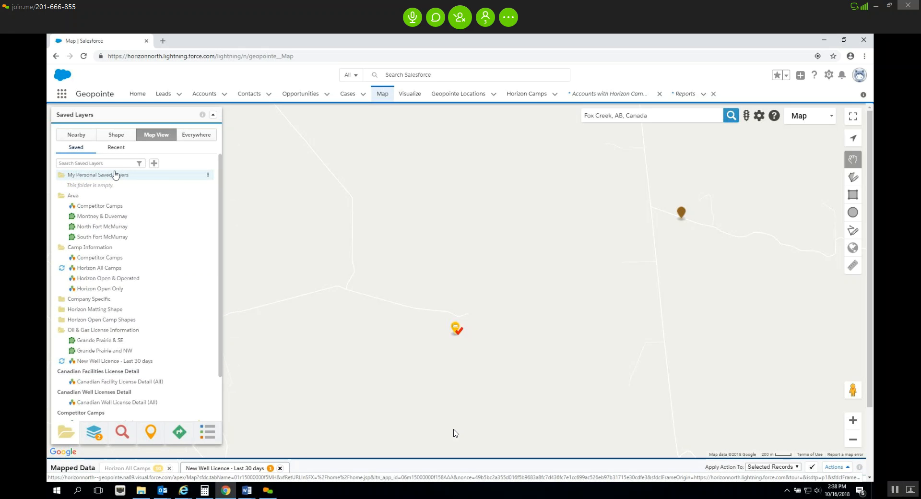
click(115, 174)
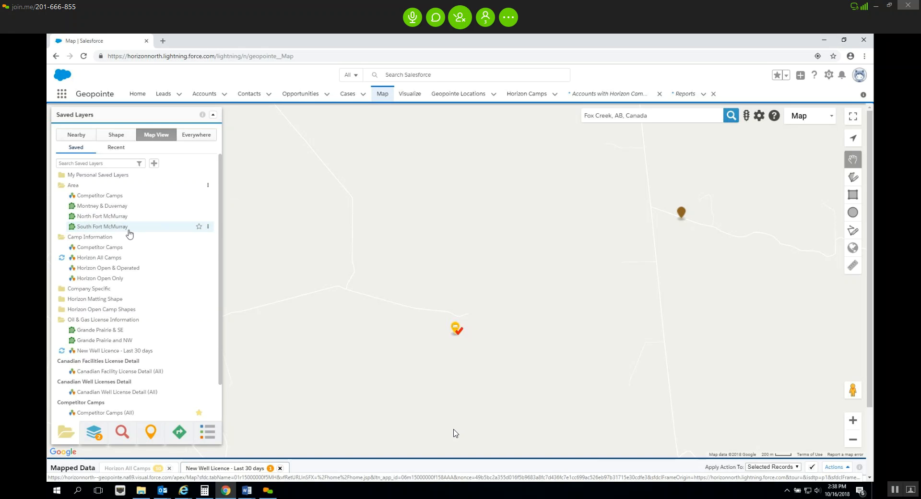
Step: Map the Montney & Duvernay area shape, look at its details and available actions, and remove it from the map
click(109, 207)
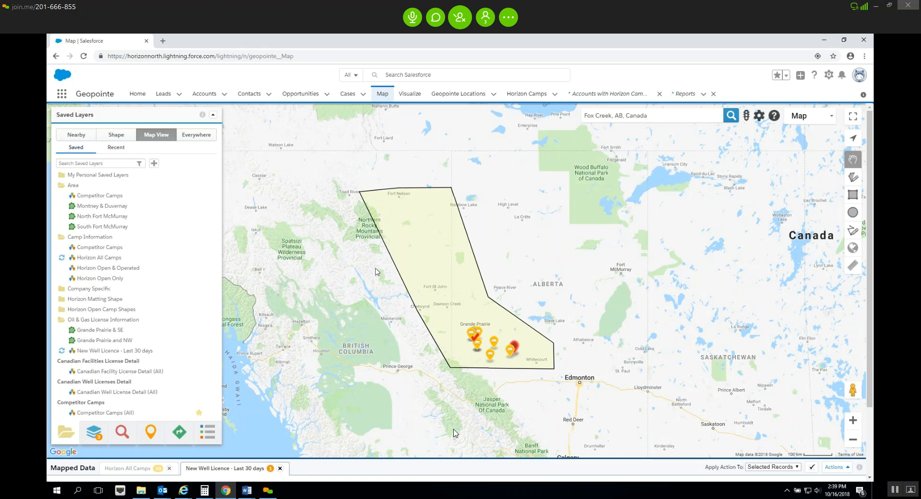
click(430, 271)
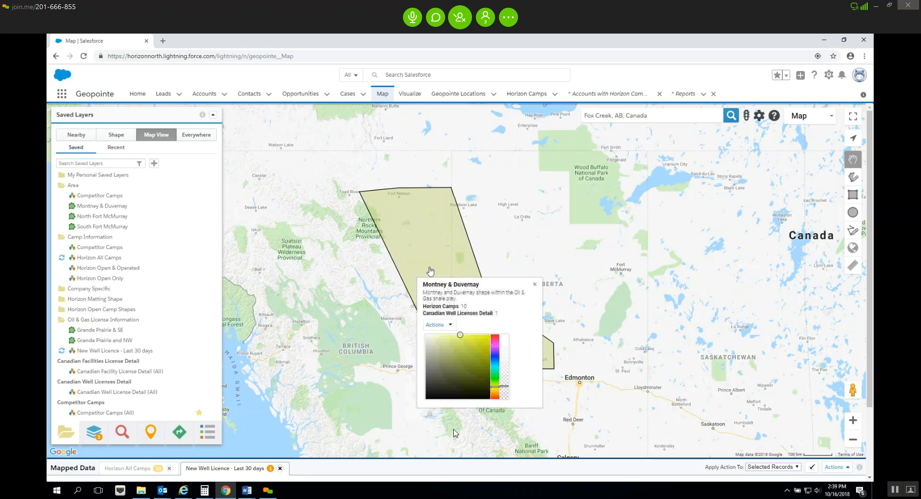
click(444, 326)
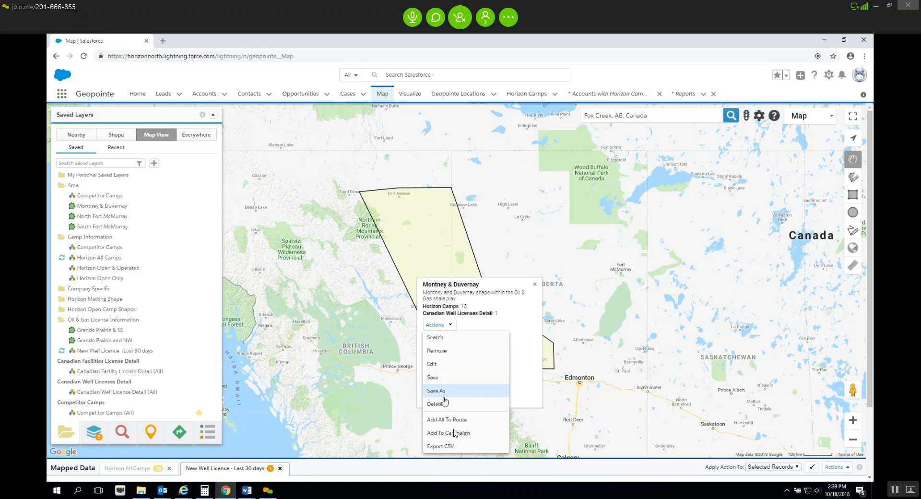
click(448, 356)
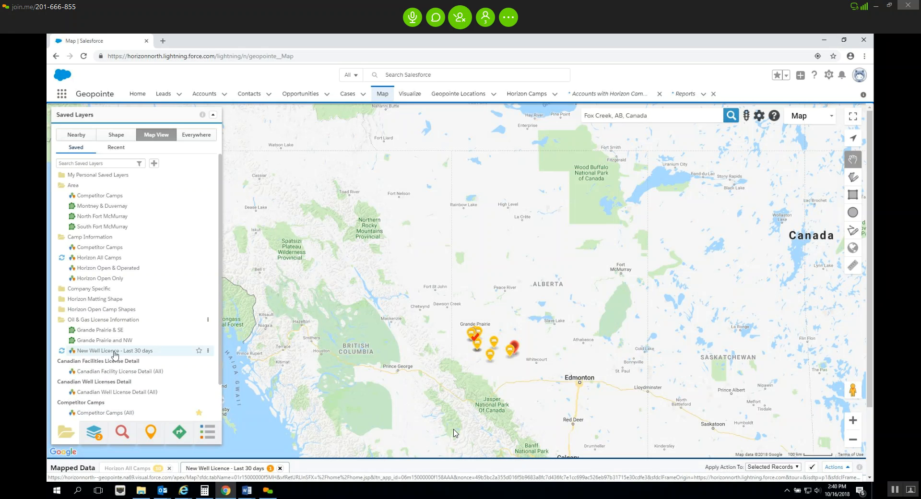
Step: Remove the New Well Licence - Last 30 days and Horizon All Camps layers from the map
click(94, 432)
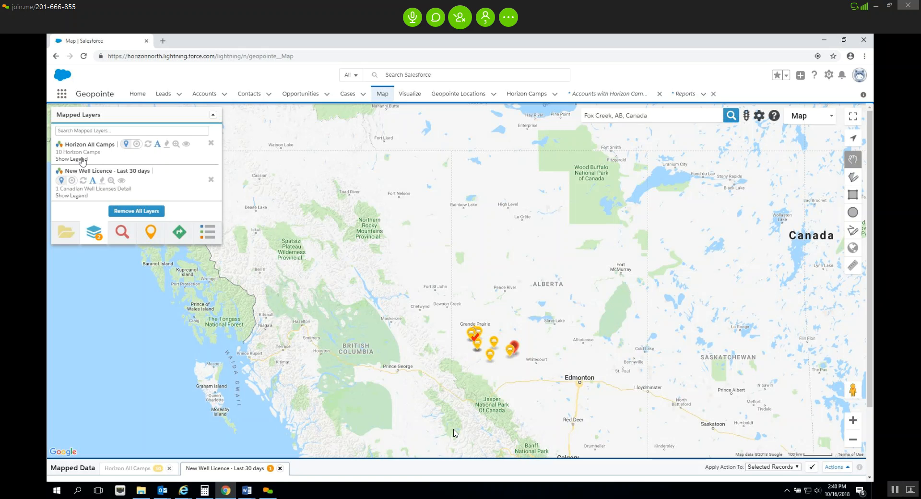
click(211, 180)
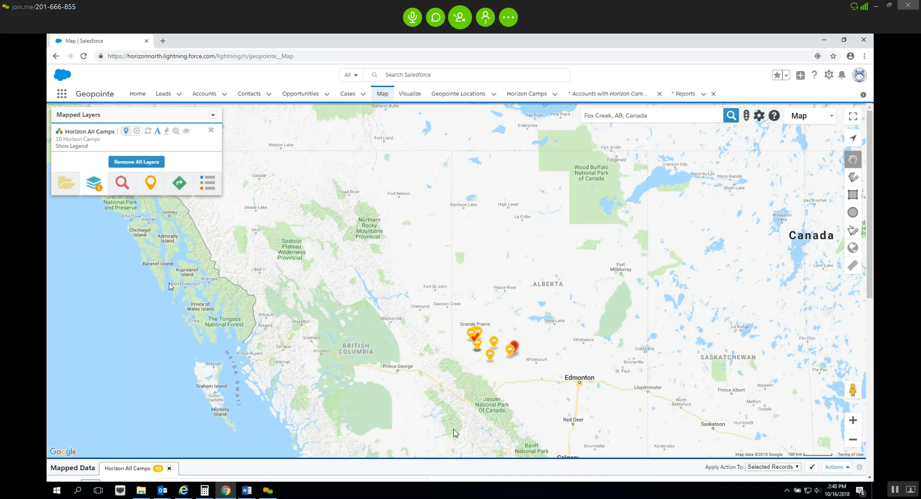
click(211, 130)
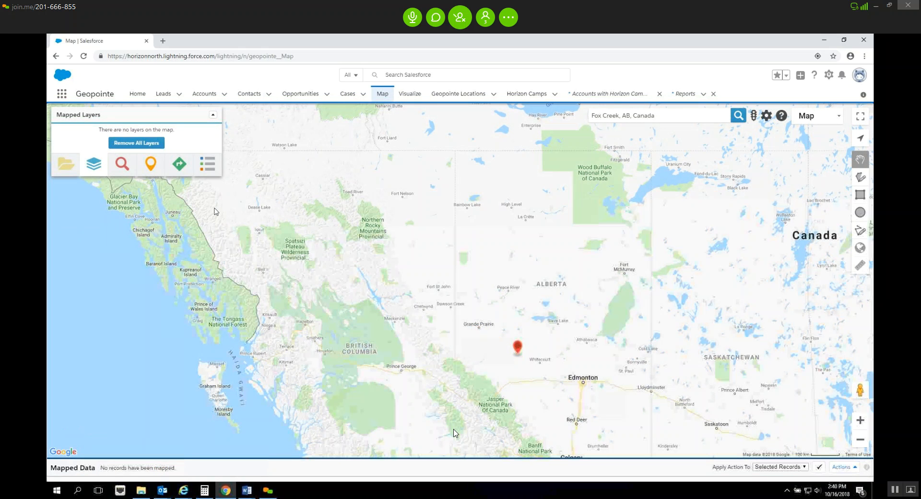
Step: Map the Horizon Open & Operated and Horizon Open Only data sets from the Camp Information folder within the current map view
click(60, 164)
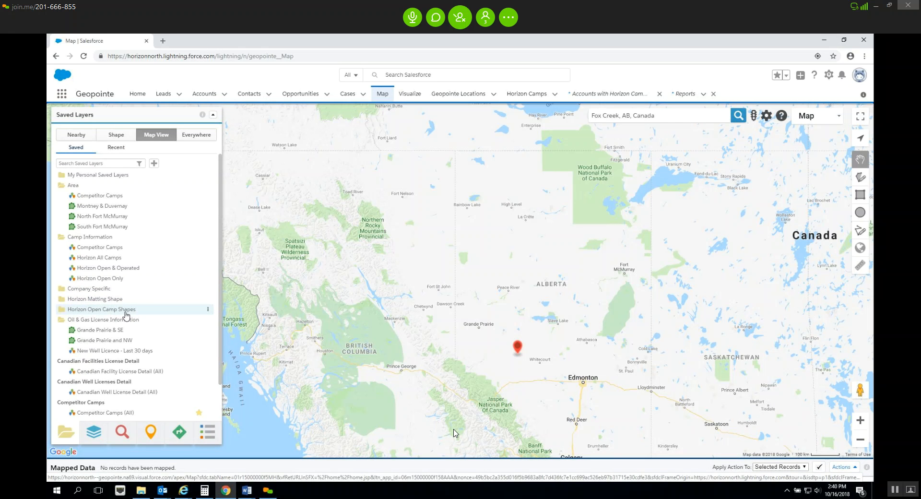
click(135, 270)
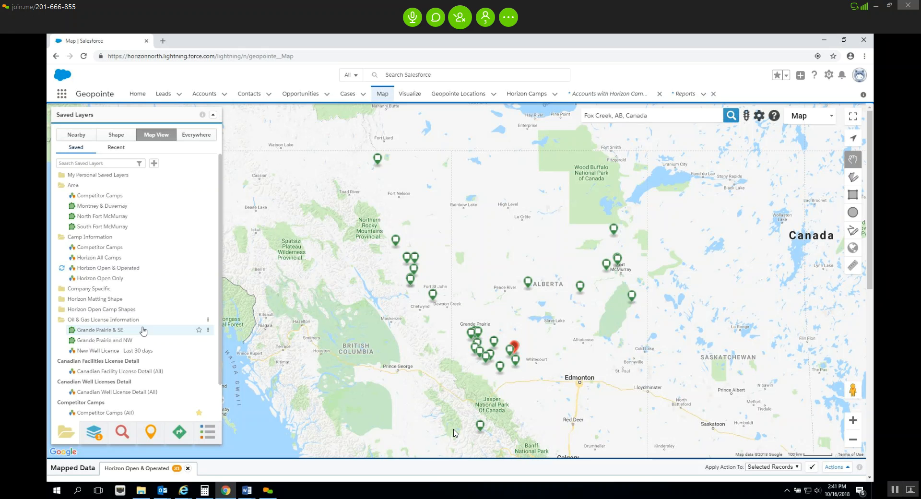
click(98, 433)
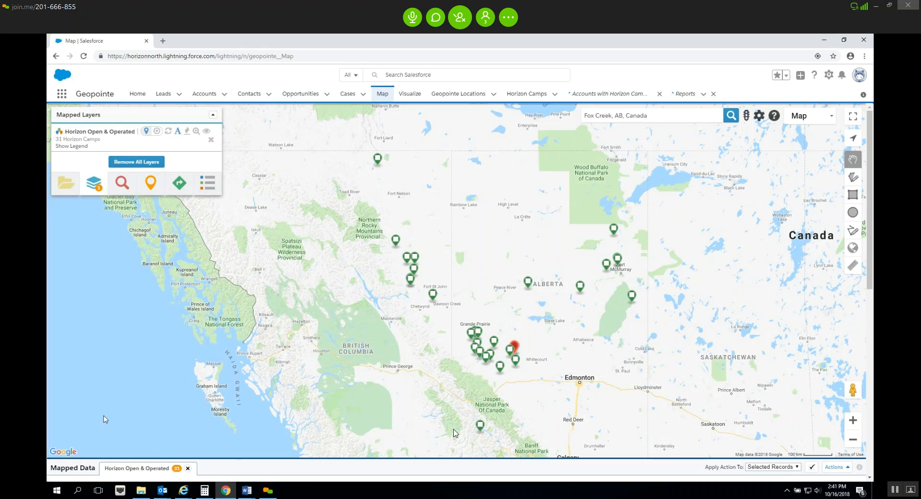
click(67, 194)
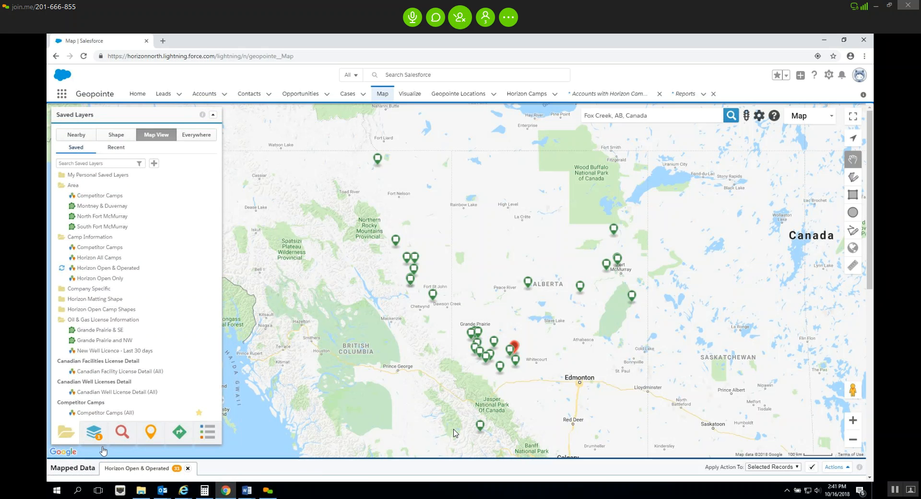
scroll(118, 441, down, 3)
scroll(118, 441, up, 3)
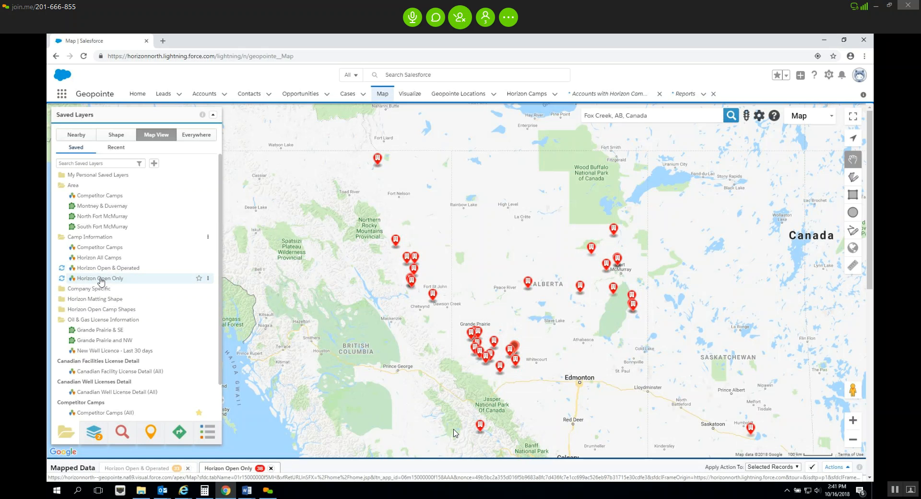
Step: Examine the mapped layers and compare the camp records of Horizon Open Only with those of Horizon Open & Operated
scroll(99, 283, down, 2)
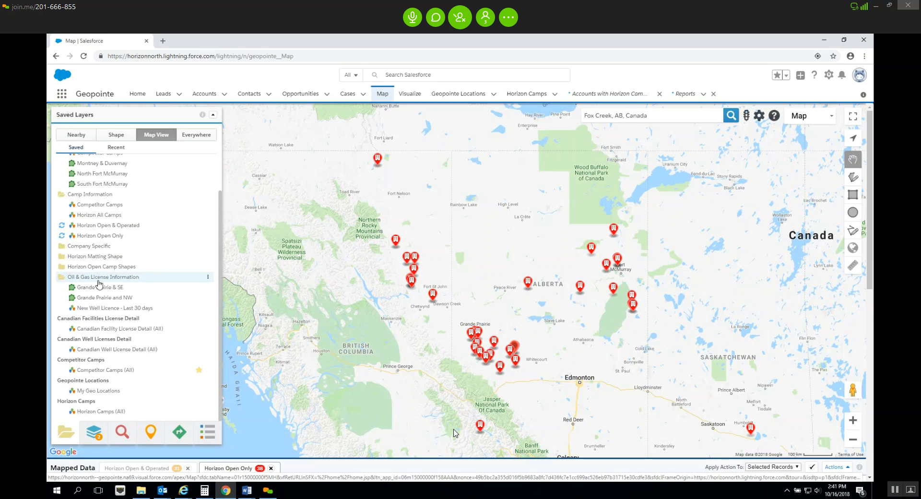
click(93, 431)
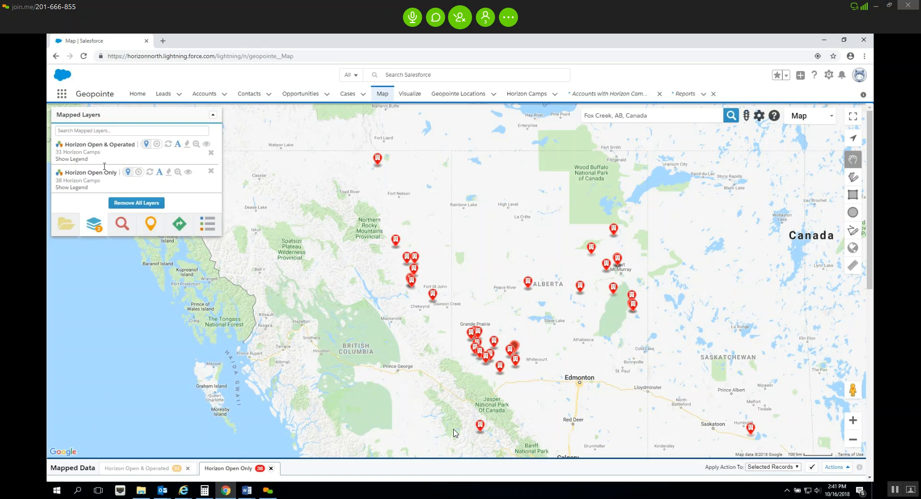
scroll(135, 329, down, 3)
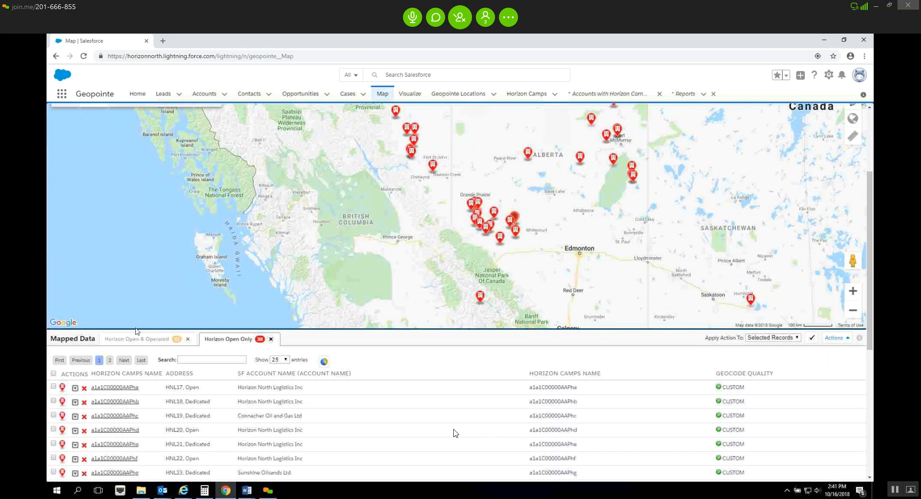
scroll(137, 330, down, 1)
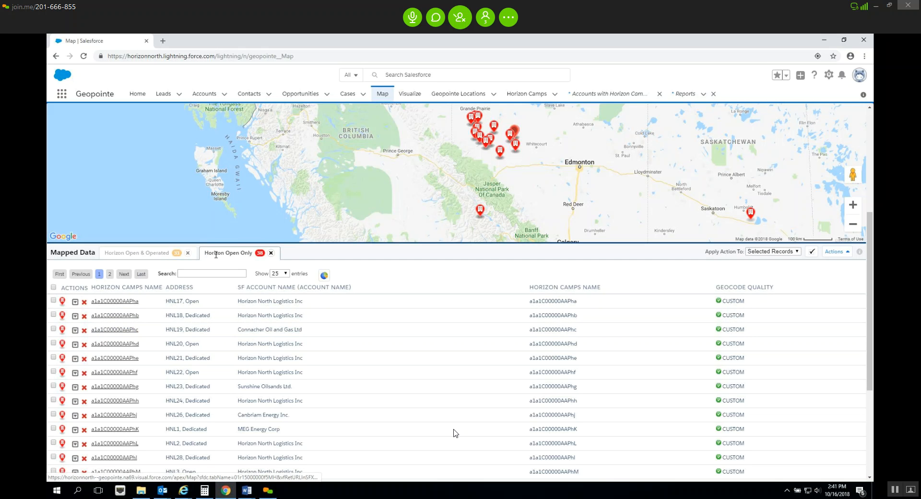
click(140, 254)
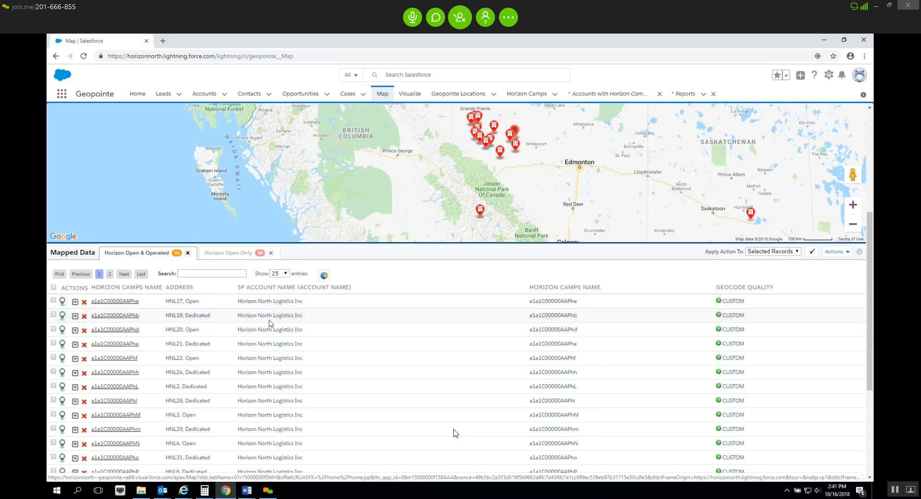
scroll(207, 343, up, 1)
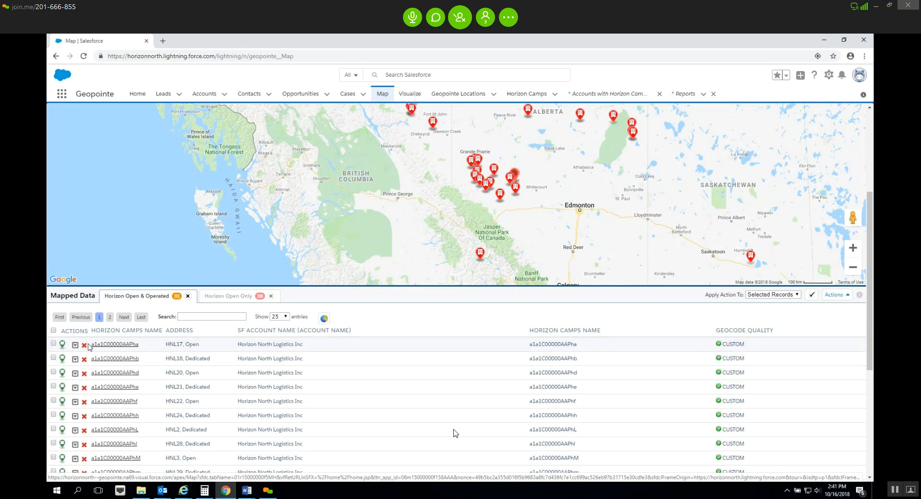
Step: Hide the Horizon Open & Operated data set, show it again, and bring up the Horizon Open Only records
click(187, 296)
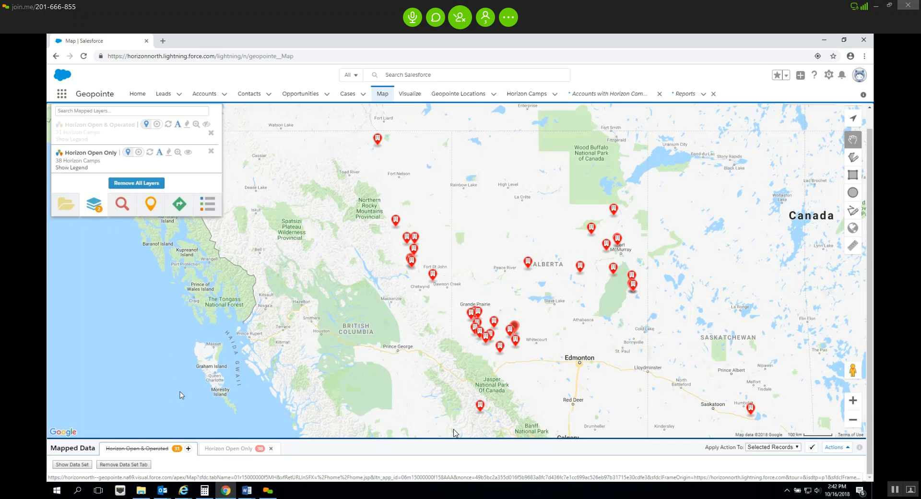
click(188, 448)
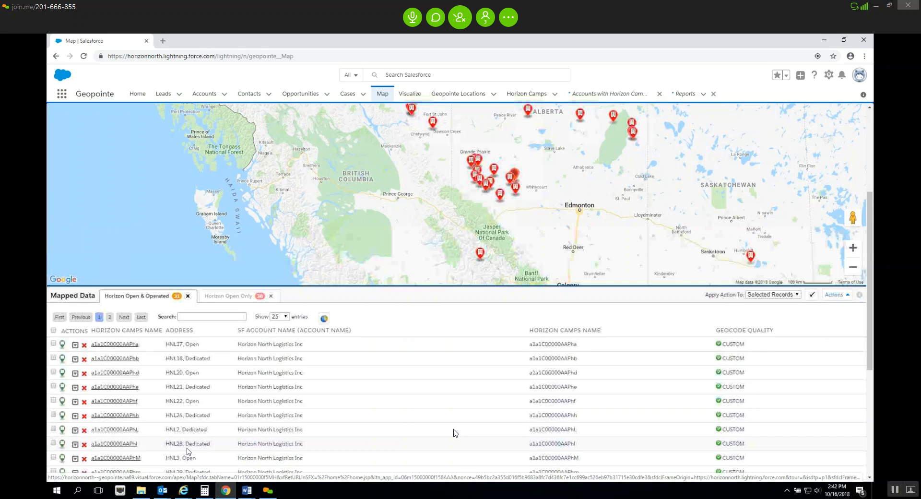
scroll(231, 353, up, 4)
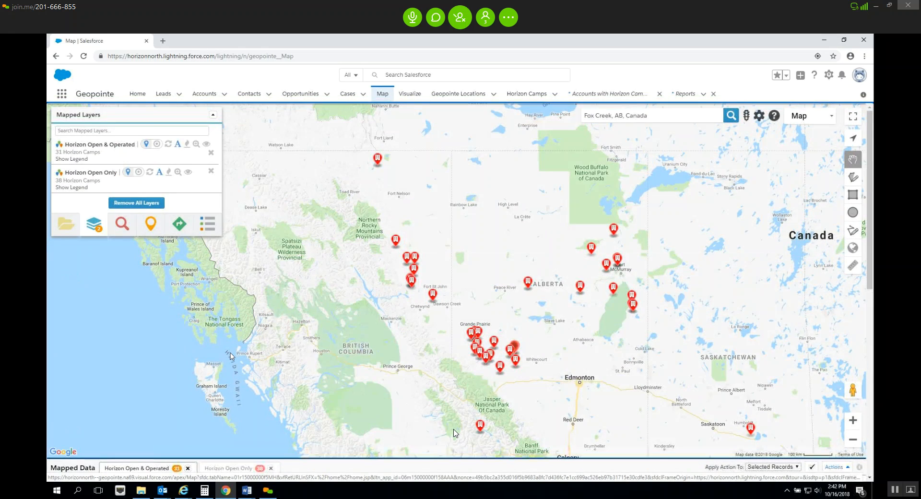
scroll(196, 369, down, 3)
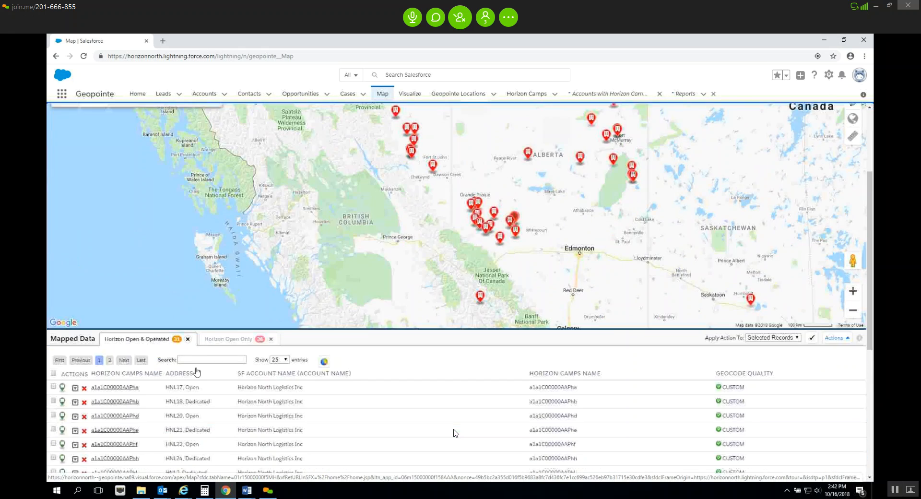
click(238, 339)
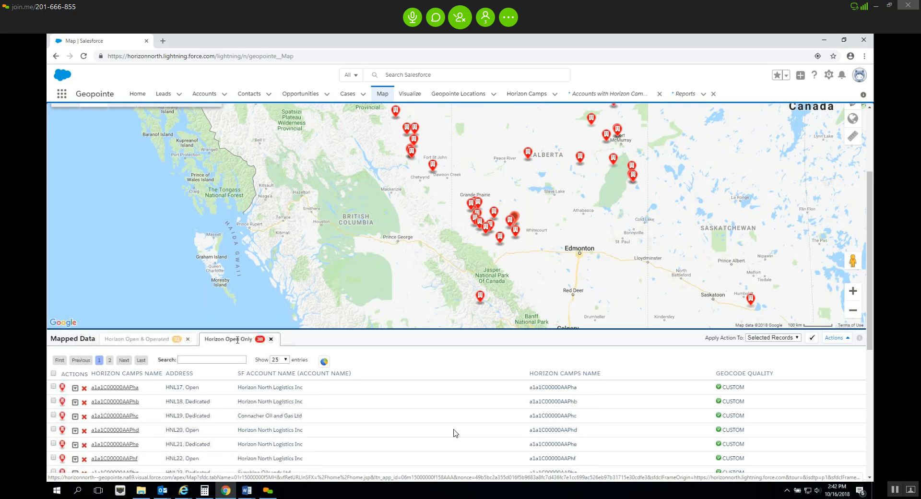
Step: Hide the Horizon Open Only data set, show it again, and look over its camps on the map and in the records list
click(271, 340)
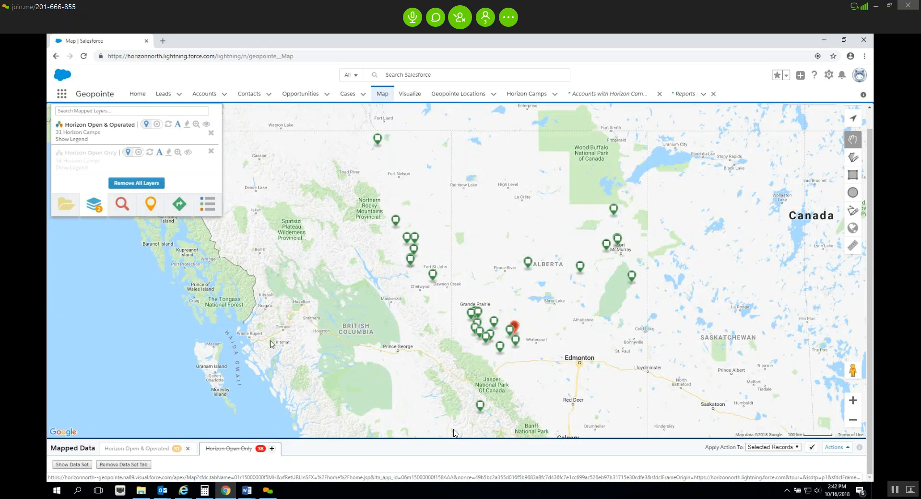
click(272, 449)
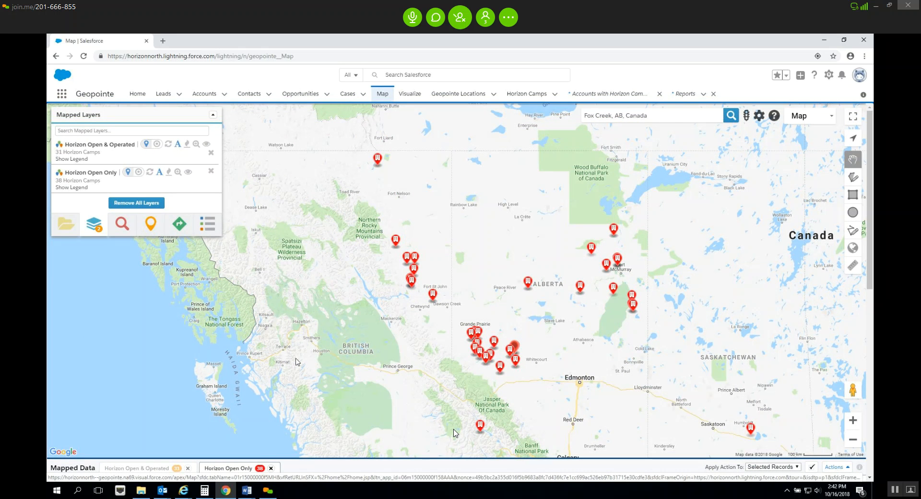
scroll(455, 433, down, 1)
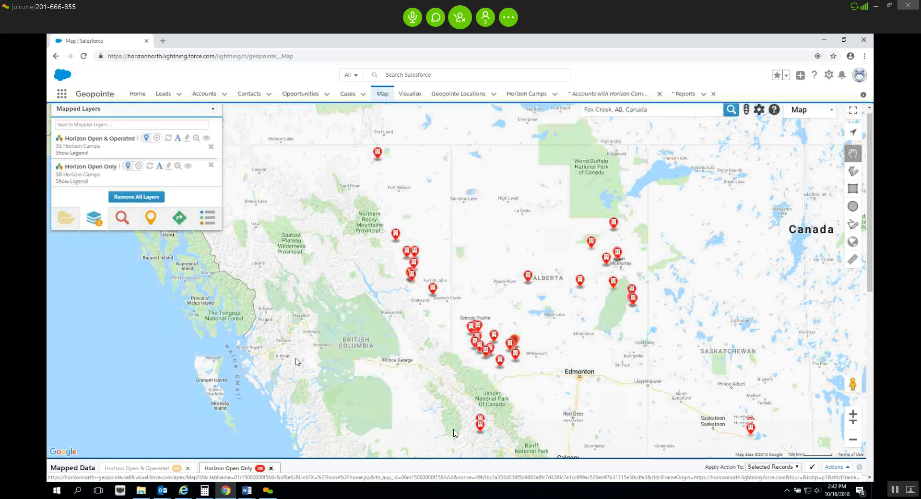
scroll(456, 433, up, 1)
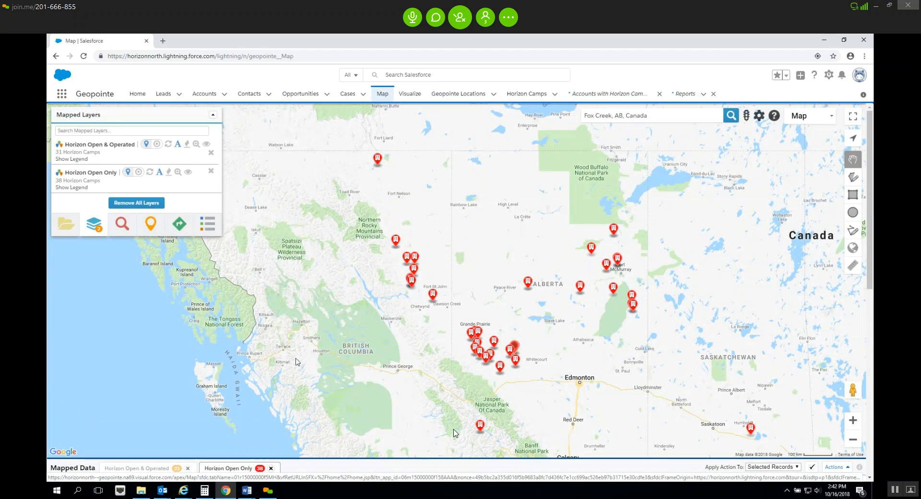
scroll(455, 433, down, 2)
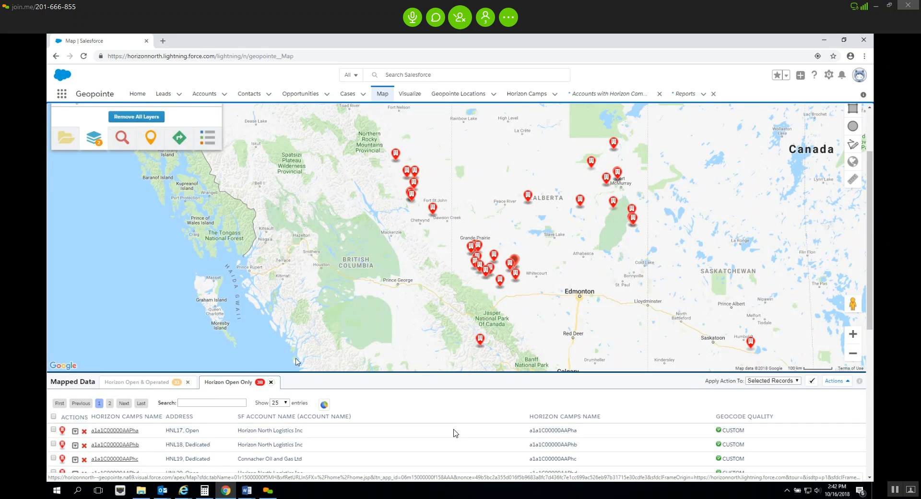
scroll(456, 433, up, 2)
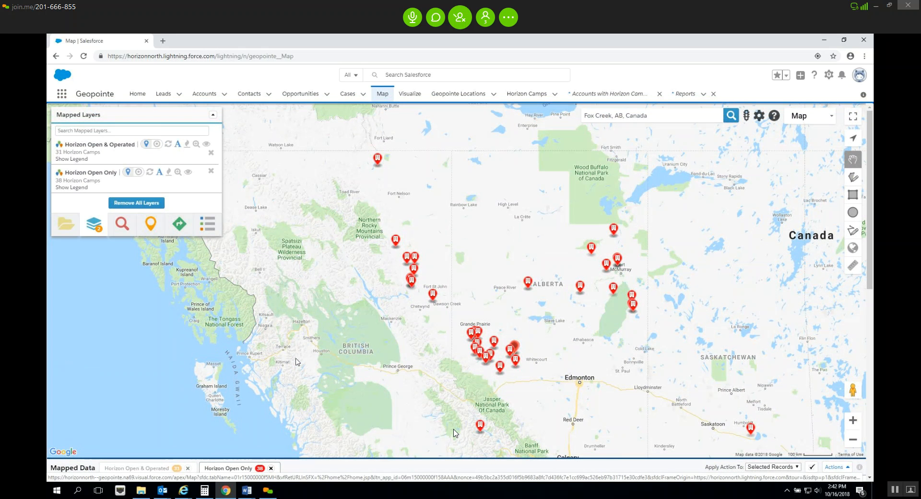
Step: Map the Gordon Dale to BC shape from the Horizon Matting Shape folder of the saved layers
click(67, 225)
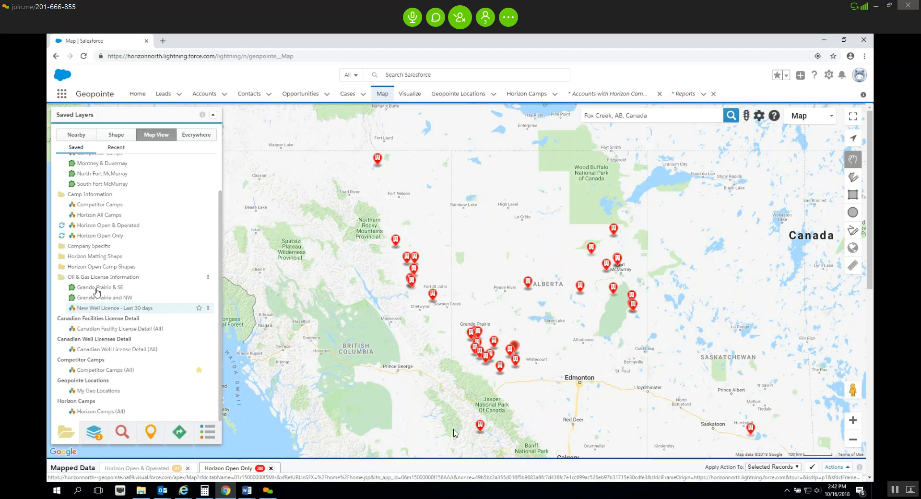
click(89, 258)
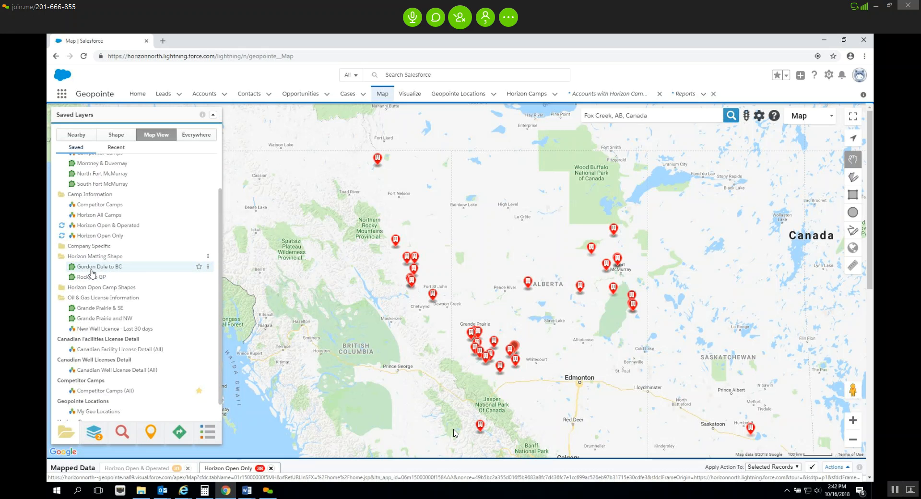
click(93, 271)
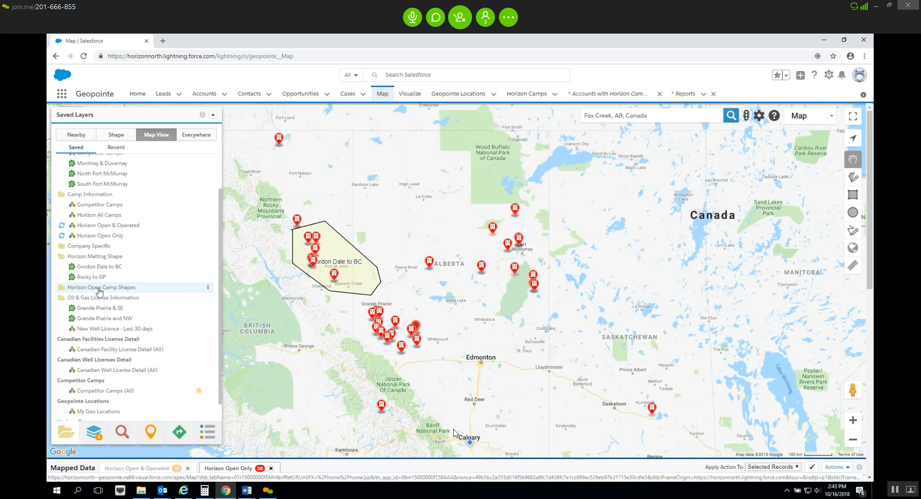
Step: Map the Birch Mtn & BlackSand, Iosegun Lake, Kobes, Musreau Open, Pelican Lake and Simonette lodge shapes from the Horizon Open Camp Shapes folder
click(100, 288)
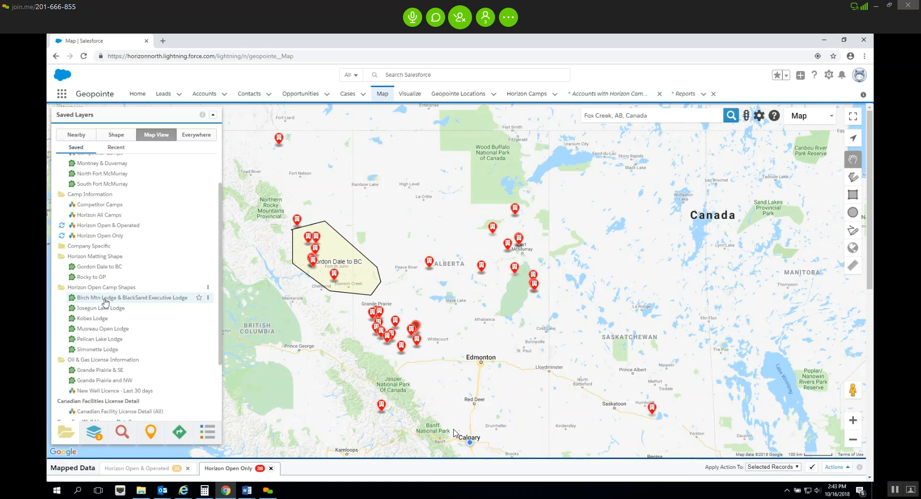
click(106, 298)
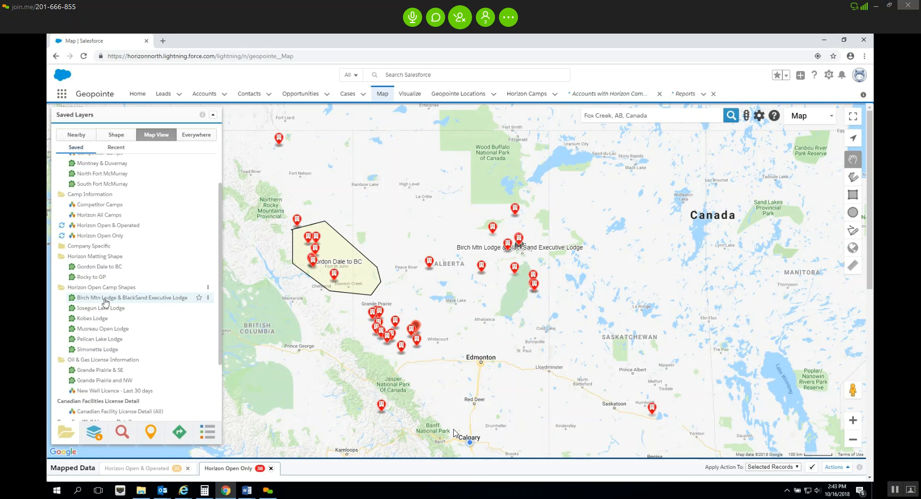
click(102, 311)
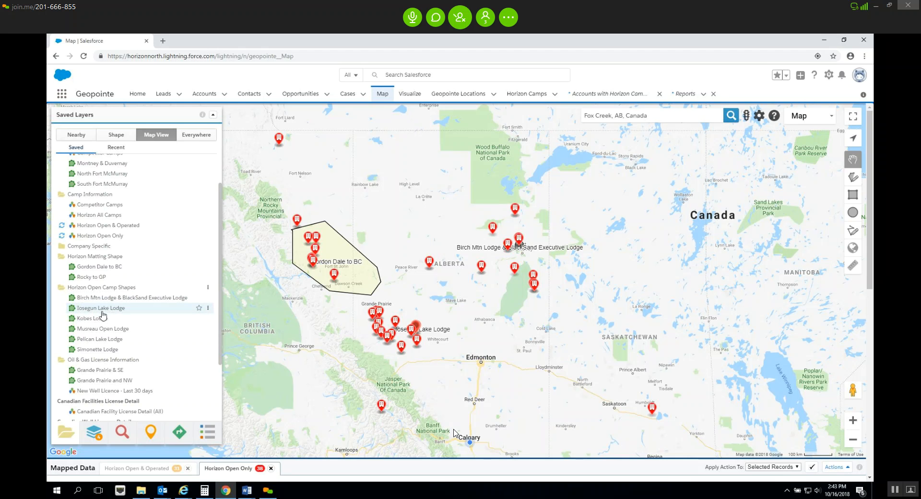
click(101, 320)
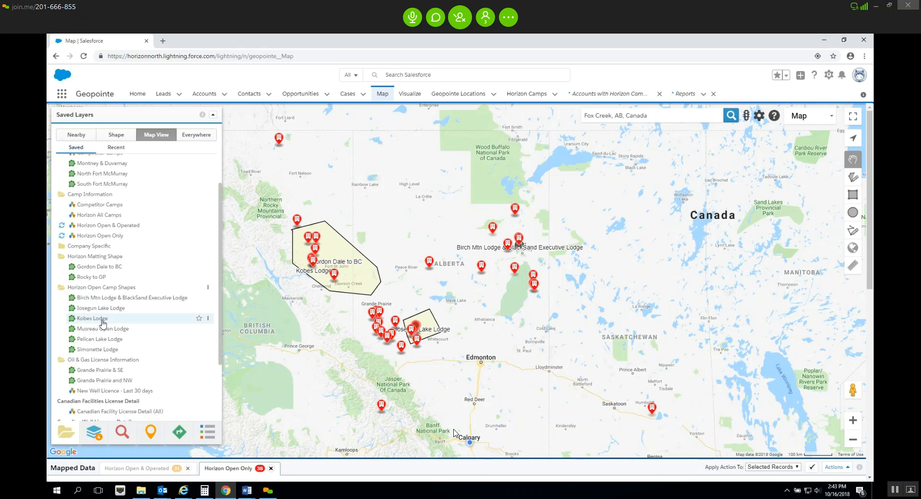
click(102, 329)
click(104, 339)
click(104, 352)
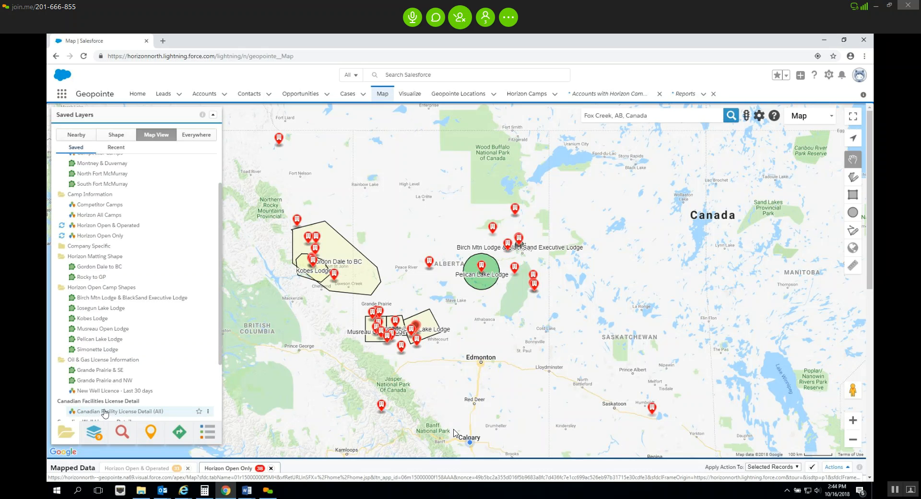
Step: Remove the Gordon Dale to BC shape and all six lodge shapes from the mapped layers, keeping the two camp data sets
click(101, 434)
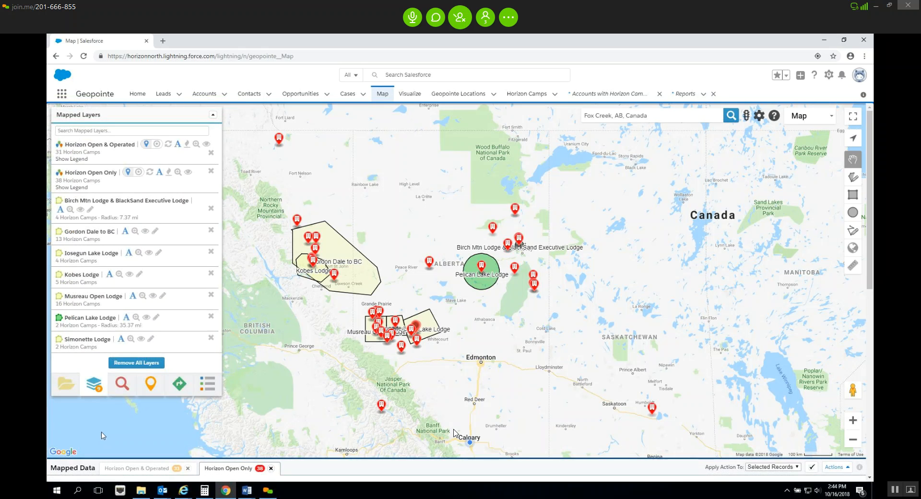
click(211, 208)
click(211, 199)
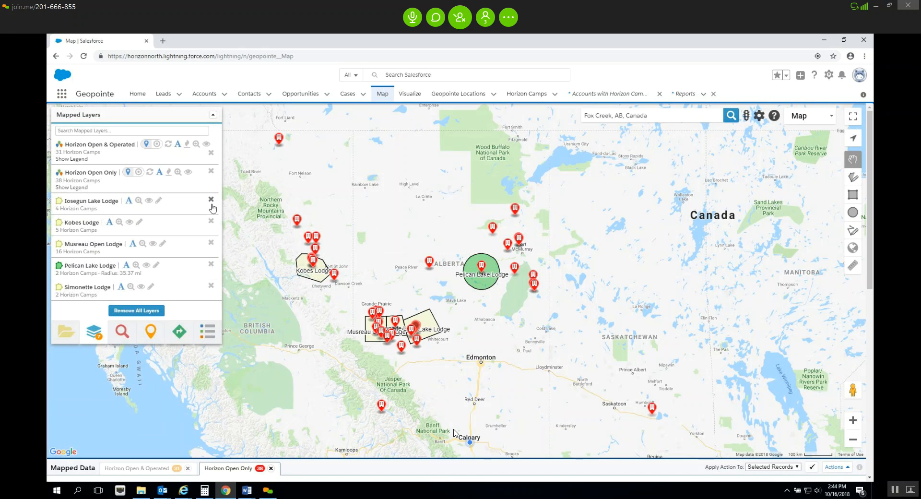
click(211, 199)
click(210, 200)
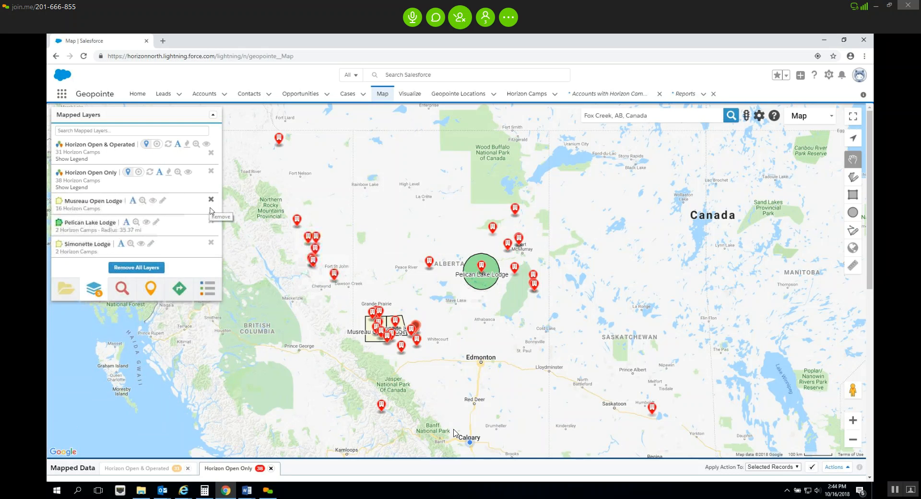
click(211, 200)
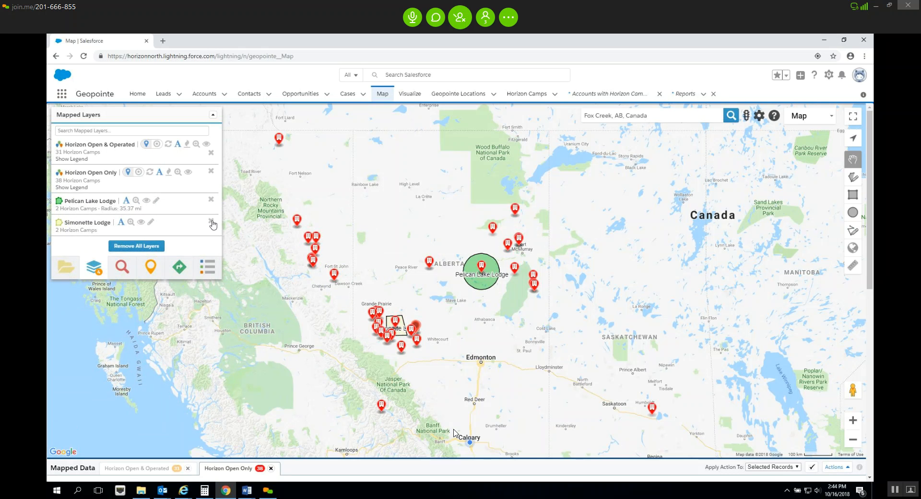
click(211, 222)
click(210, 199)
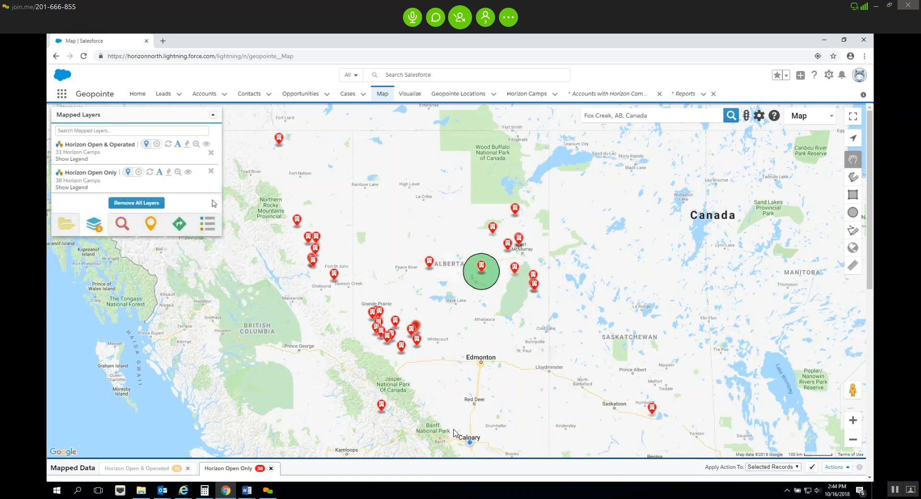
Step: Remove the Horizon Open & Operated and Horizon Open Only layers from the map and return to the saved layers
click(73, 231)
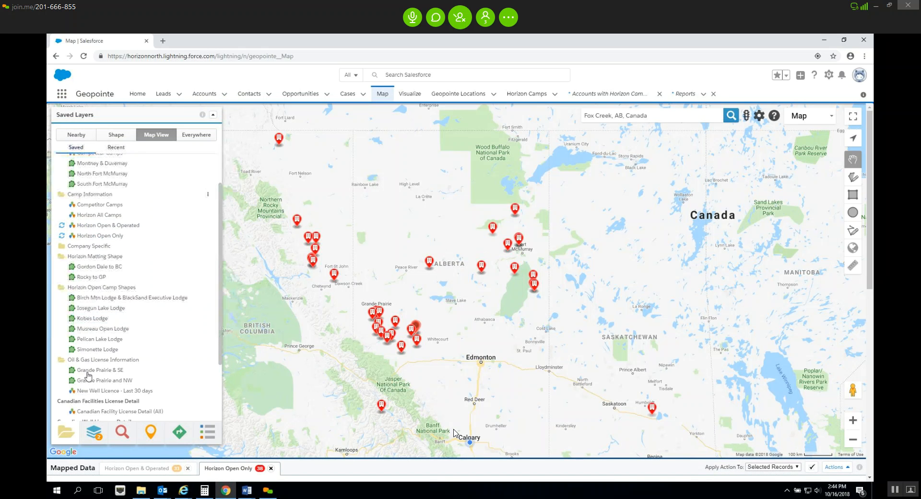
click(94, 432)
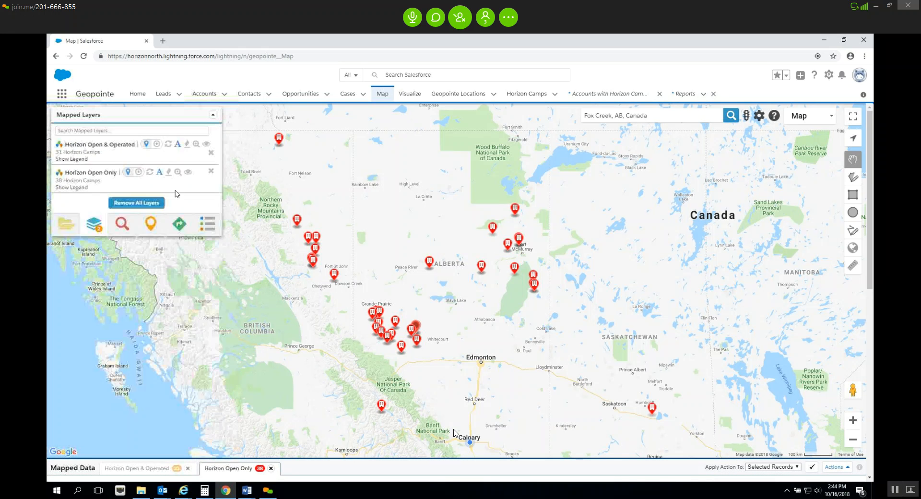
click(211, 153)
click(211, 130)
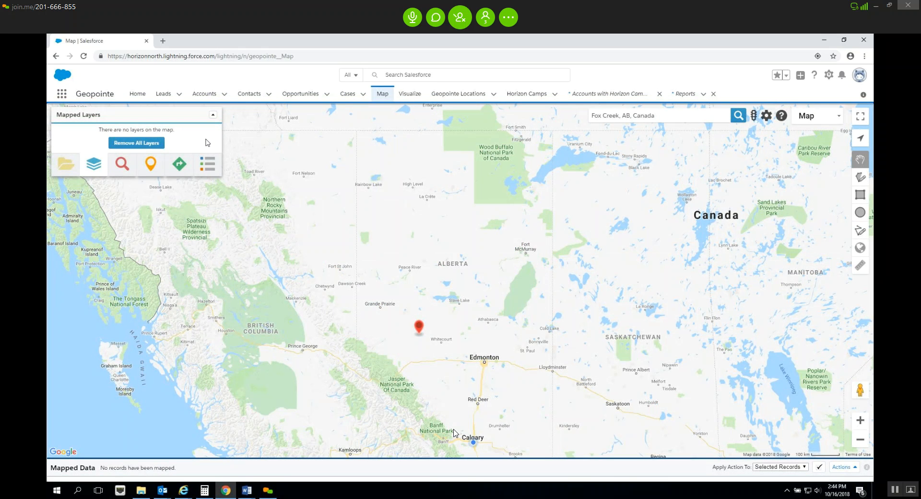
click(70, 170)
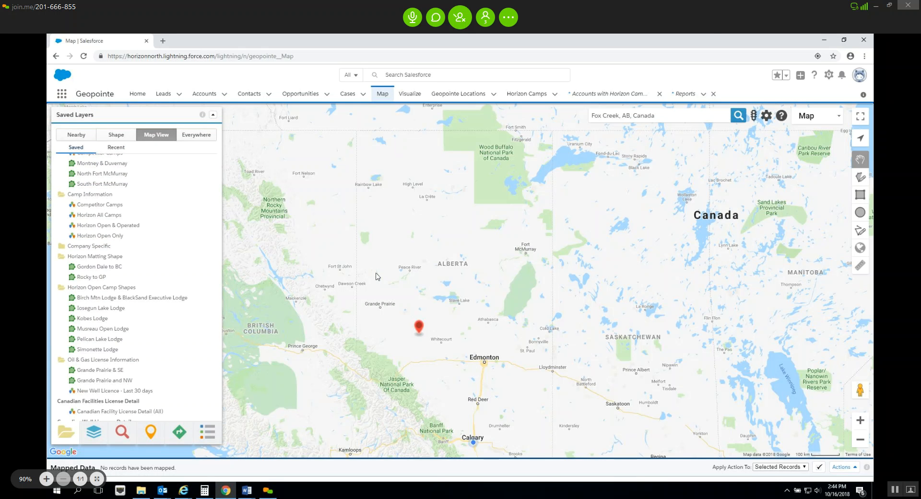
Step: Open Geopointe Setup and review the user settings, the map objects and the geographic assignment plans
click(465, 482)
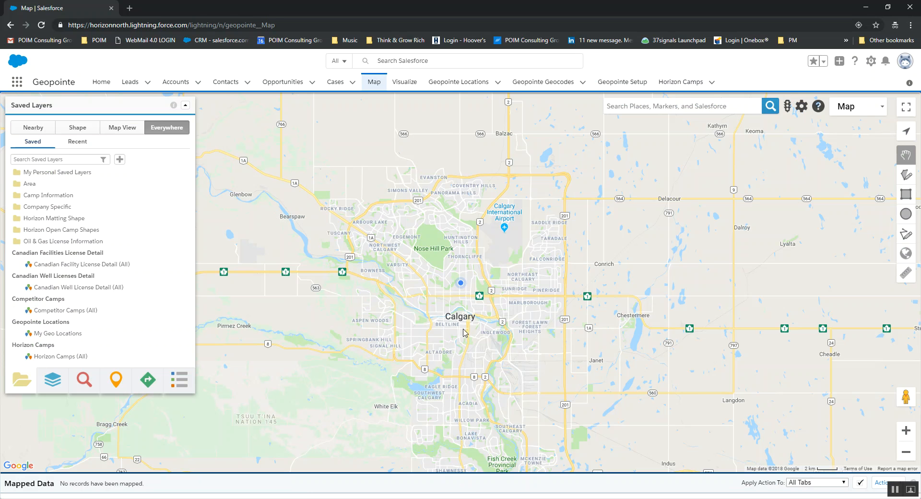
click(603, 84)
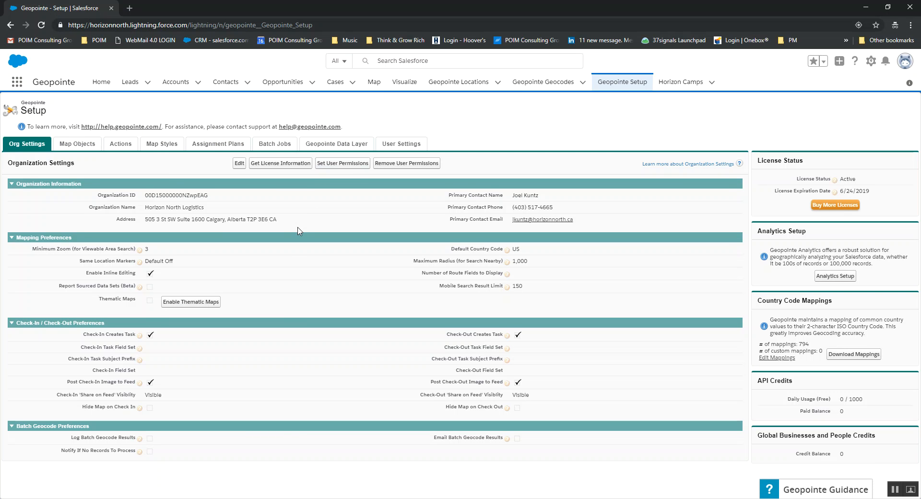
click(397, 145)
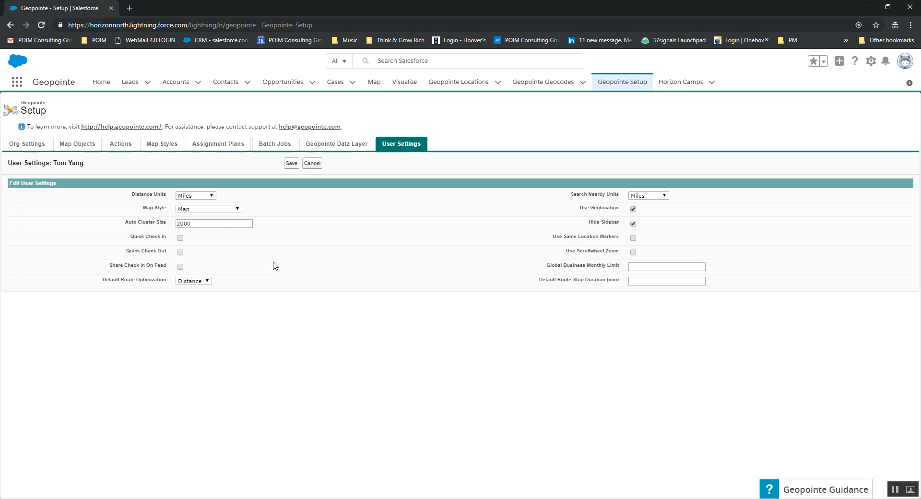
click(86, 148)
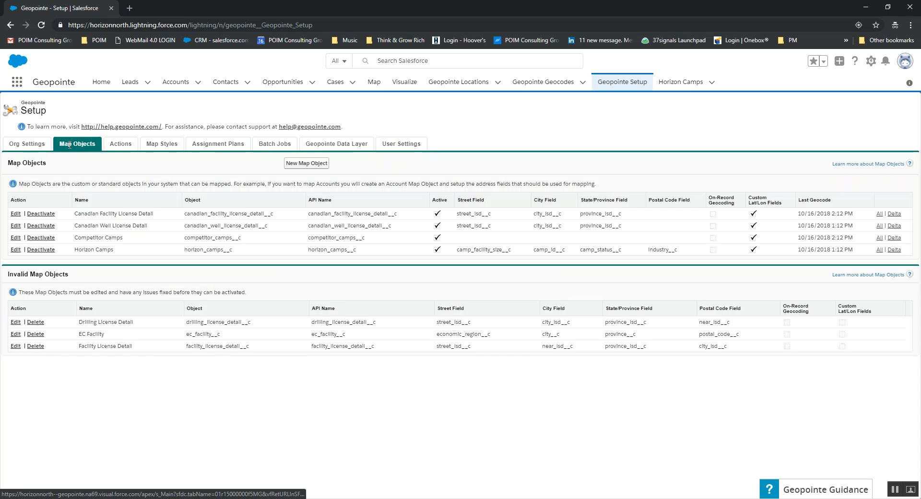
click(198, 148)
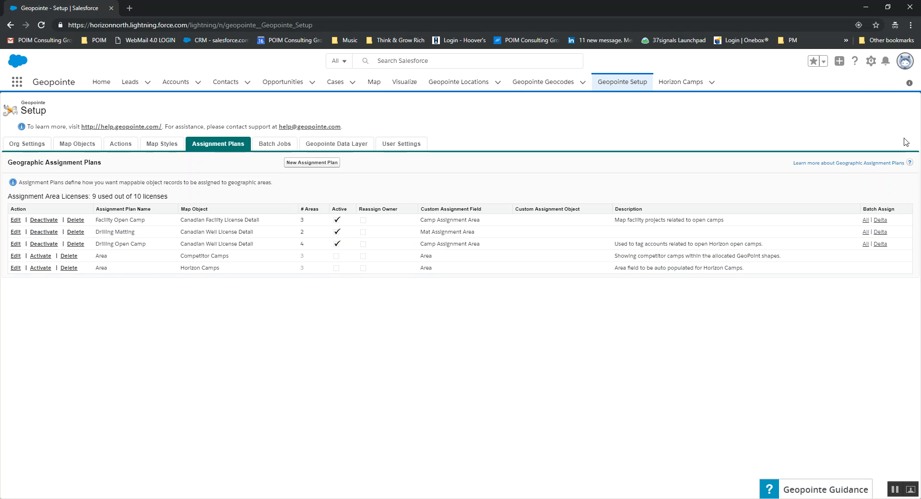
Step: Switch from Lightning to Salesforce Classic and open the Salesforce setup area
click(905, 67)
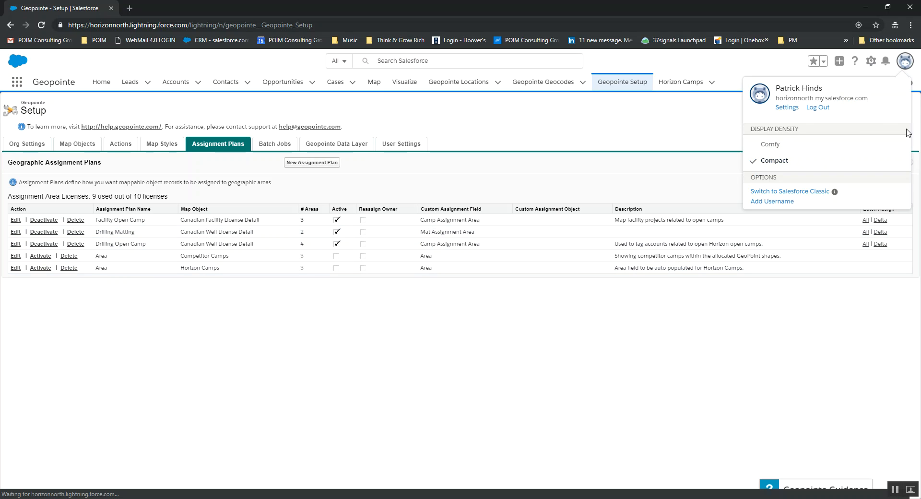
click(815, 192)
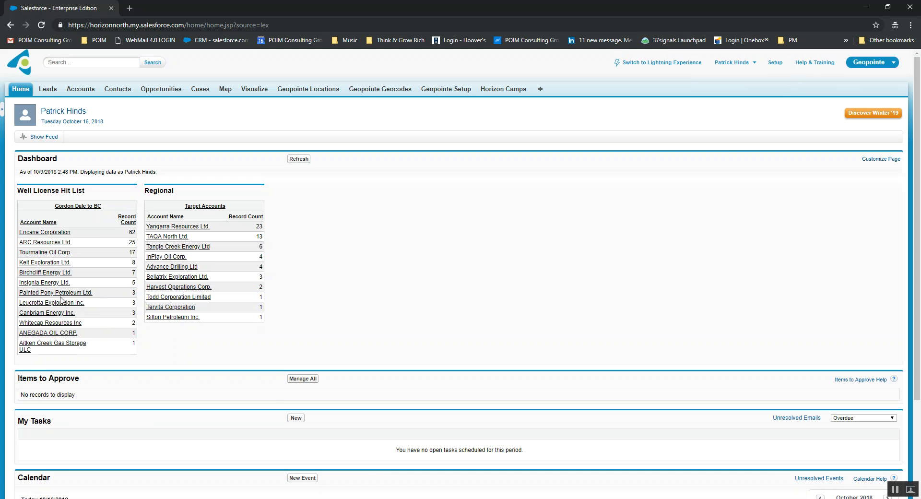
click(775, 63)
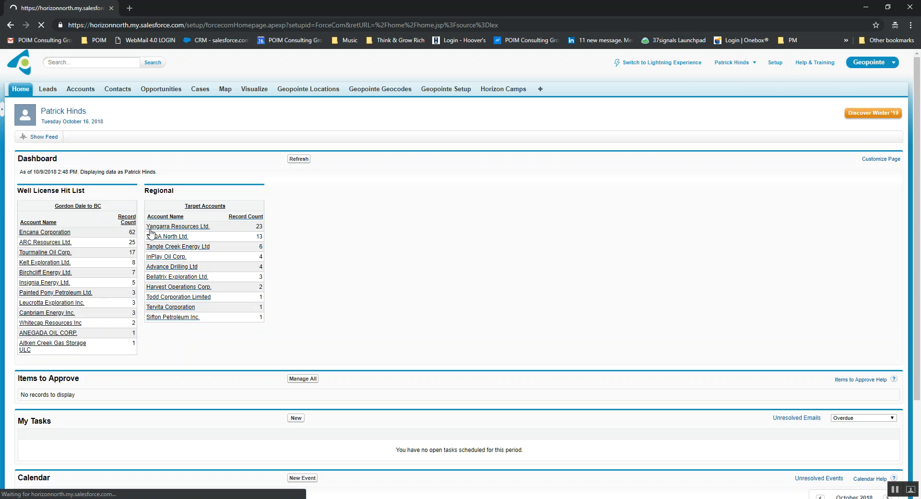
Step: Find Geopointe among the installed packages and open its licence management to check the licensed users
scroll(28, 288, down, 4)
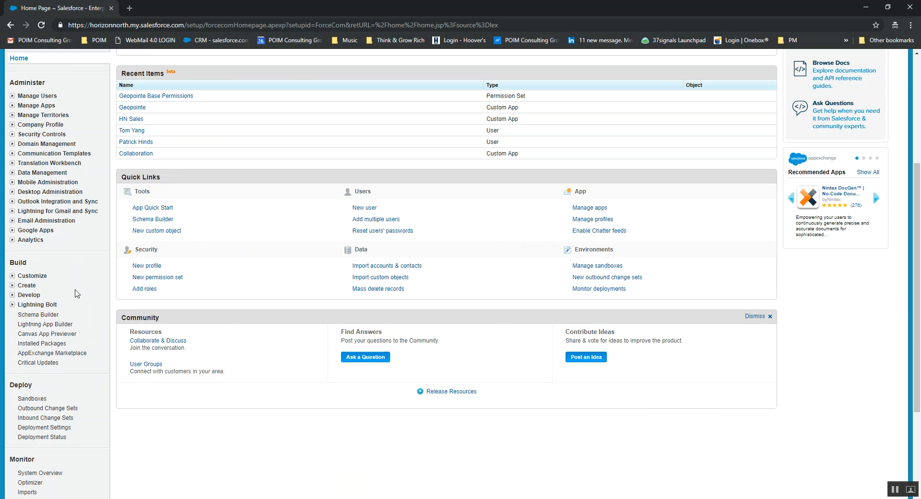
click(49, 343)
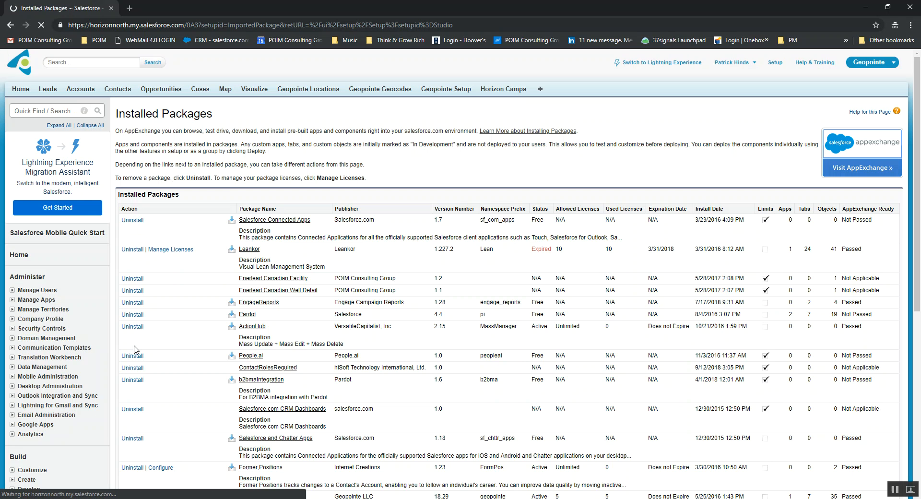
scroll(198, 343, down, 2)
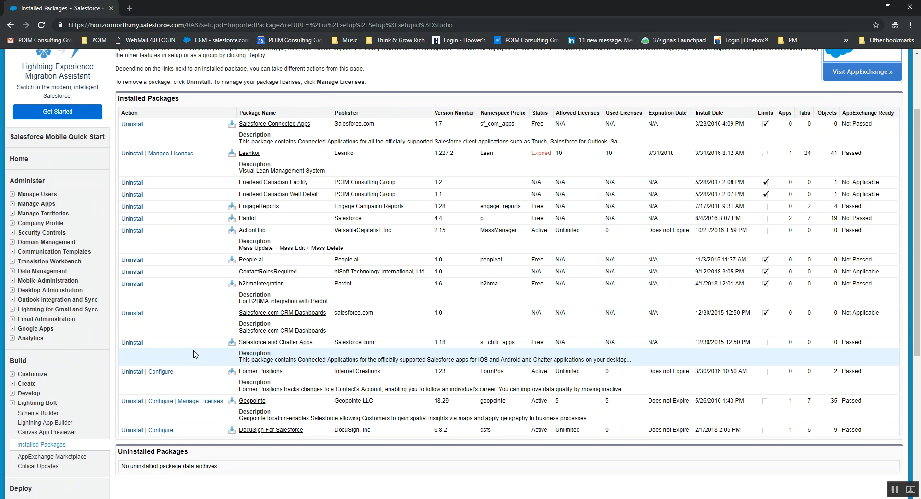
click(195, 405)
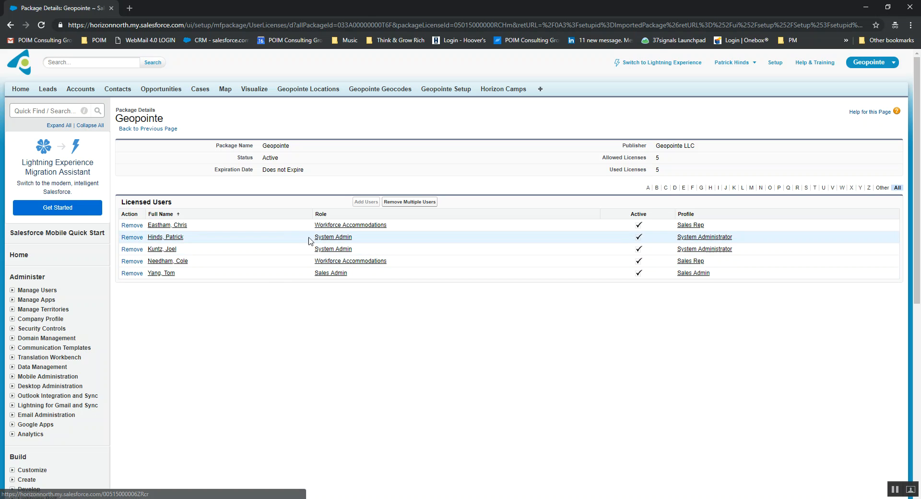
Step: Check the profile page of the last licensed user in the Geopointe licence list and return to the installed packages
click(167, 276)
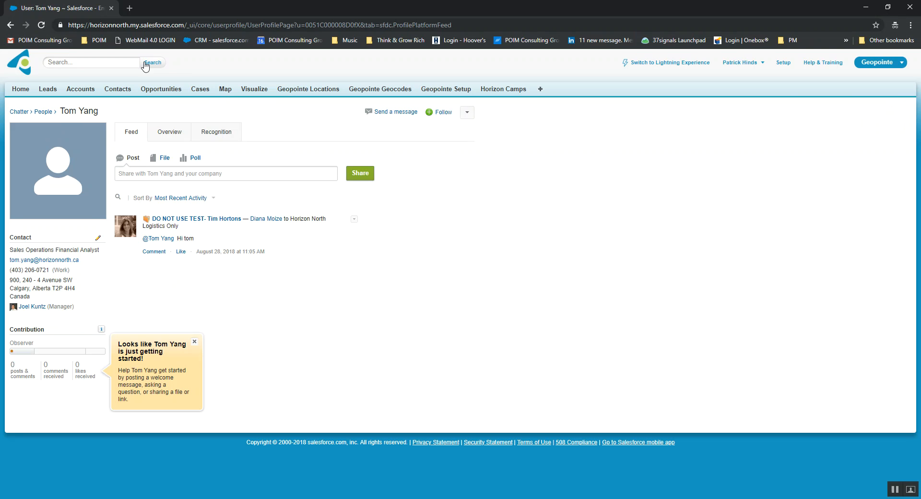
click(9, 26)
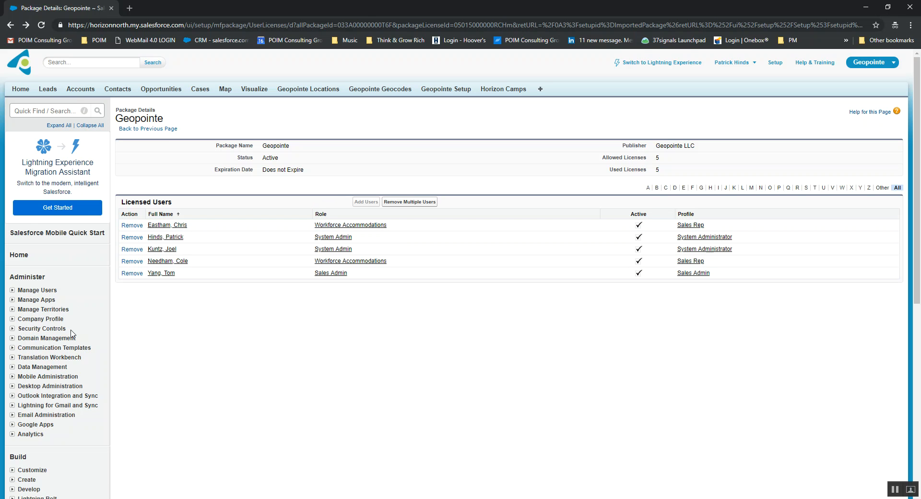
scroll(74, 331, down, 4)
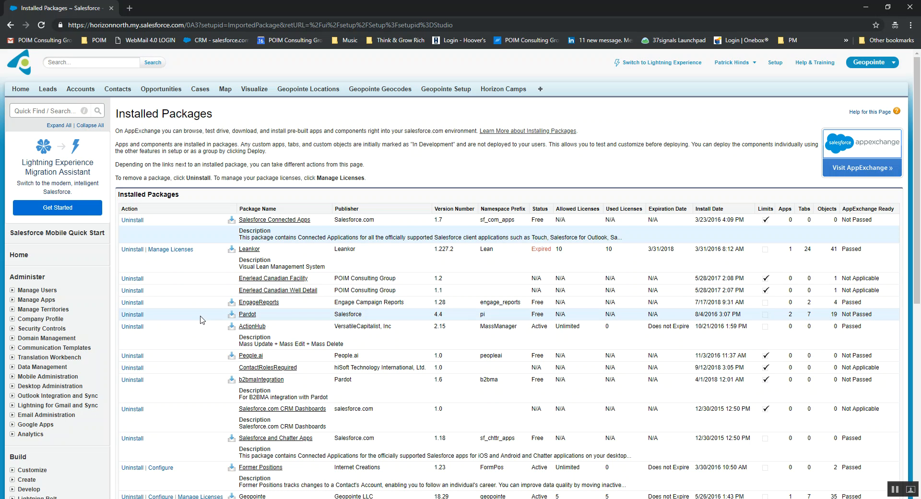
scroll(201, 320, down, 2)
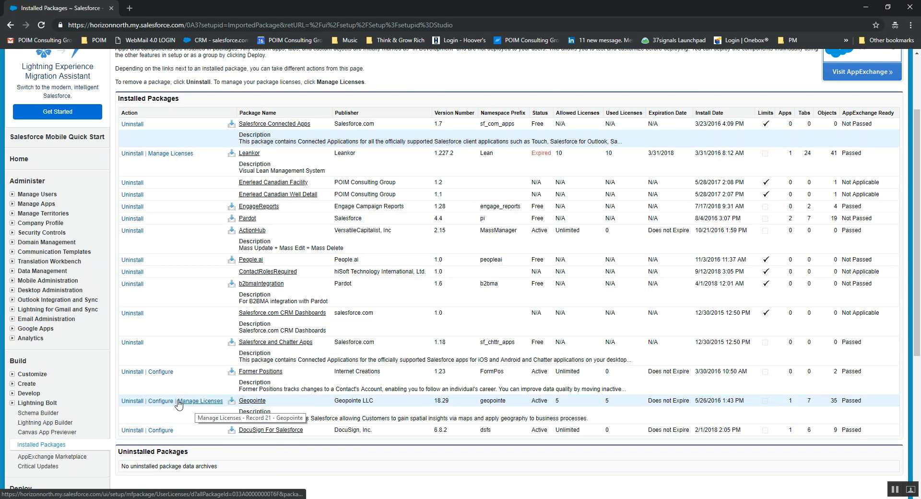
Step: Open the Geopointe package's configuration and run the Set User Permissions process for its permission sets
click(163, 401)
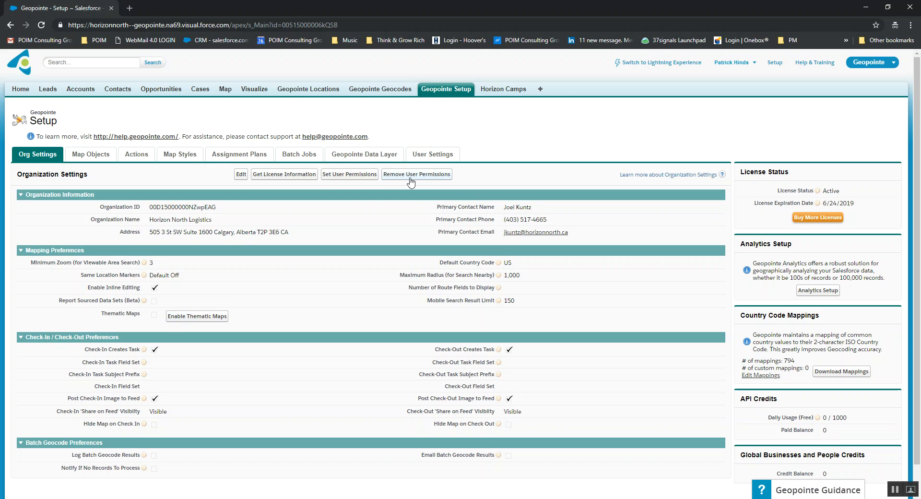
click(336, 177)
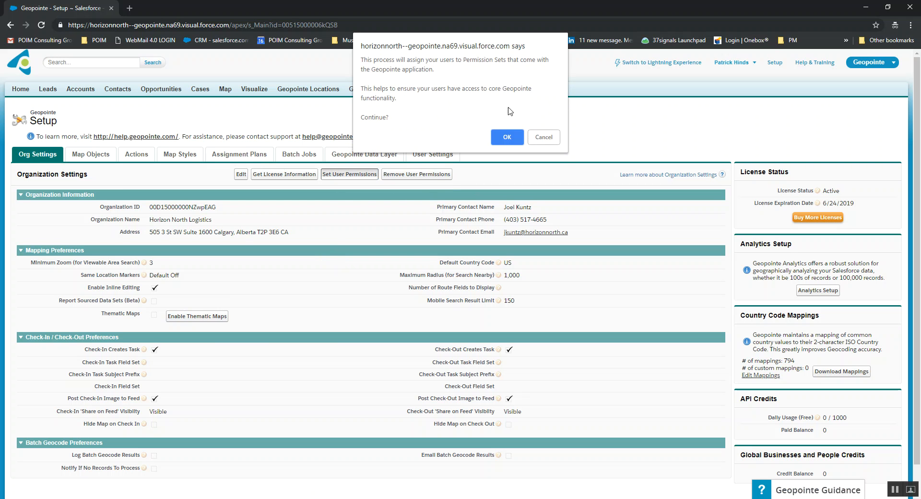
click(506, 136)
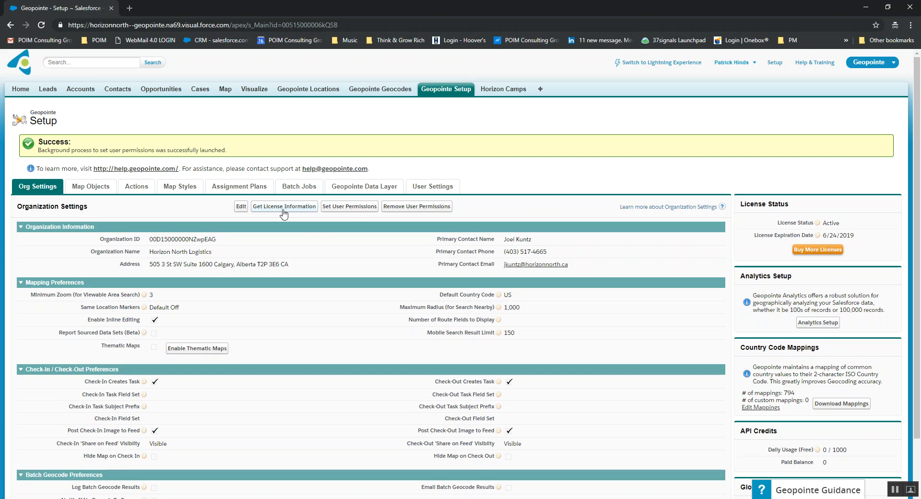
click(341, 209)
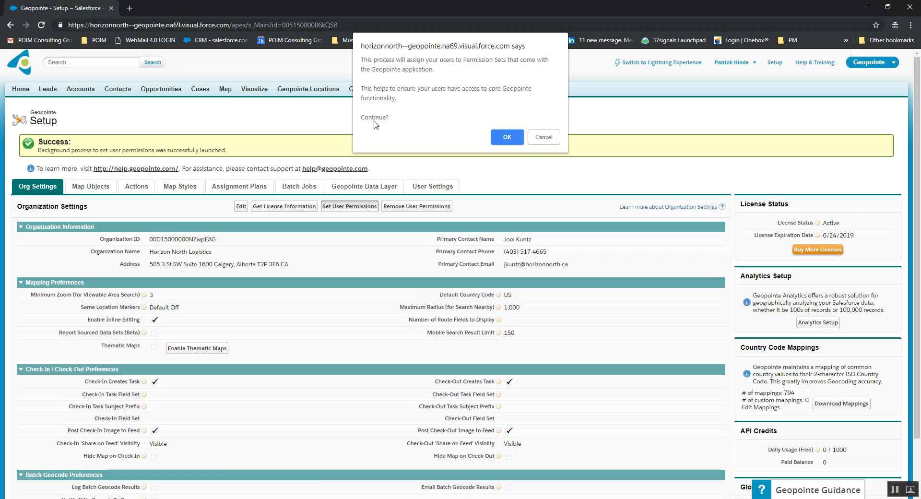
click(531, 138)
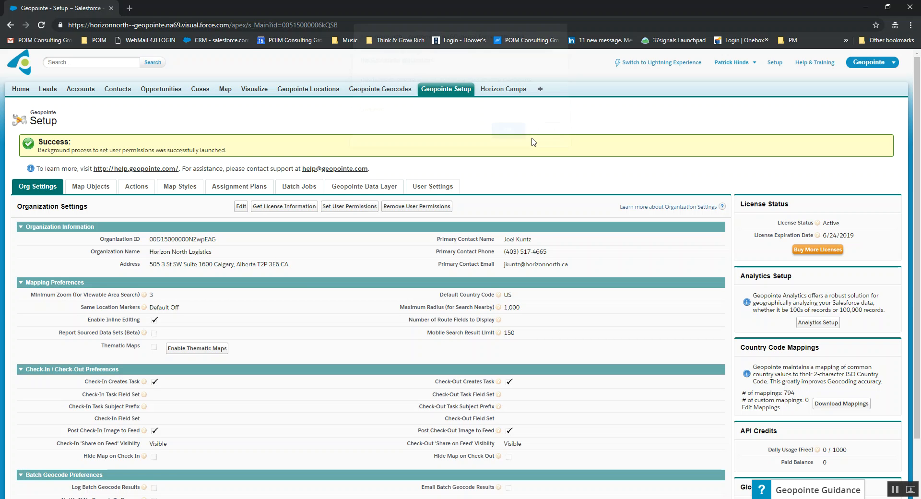
Step: Open the list of active users in Salesforce setup and view the last listed user's record
click(776, 62)
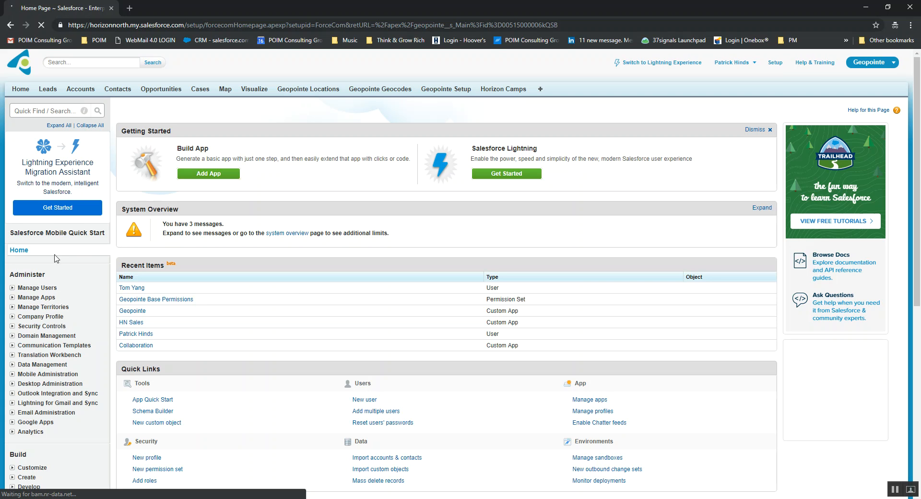
click(29, 287)
click(35, 298)
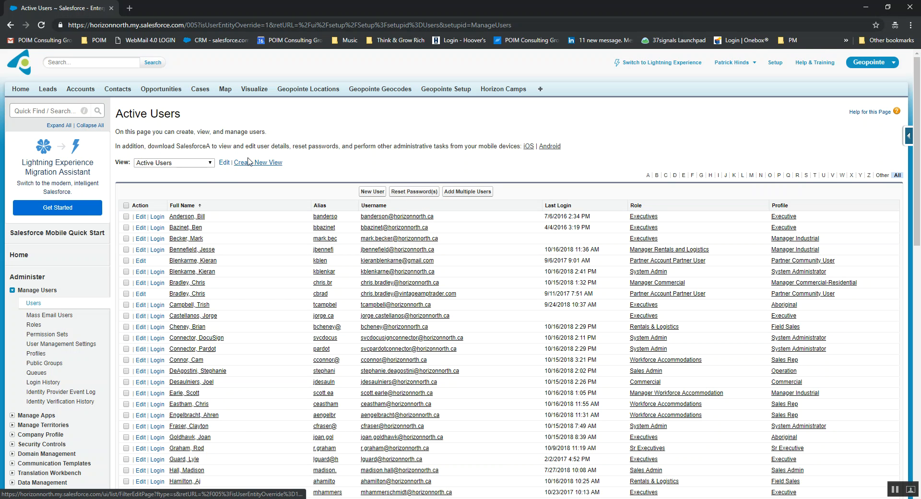
scroll(238, 218, down, 1)
scroll(221, 261, down, 5)
scroll(219, 260, down, 3)
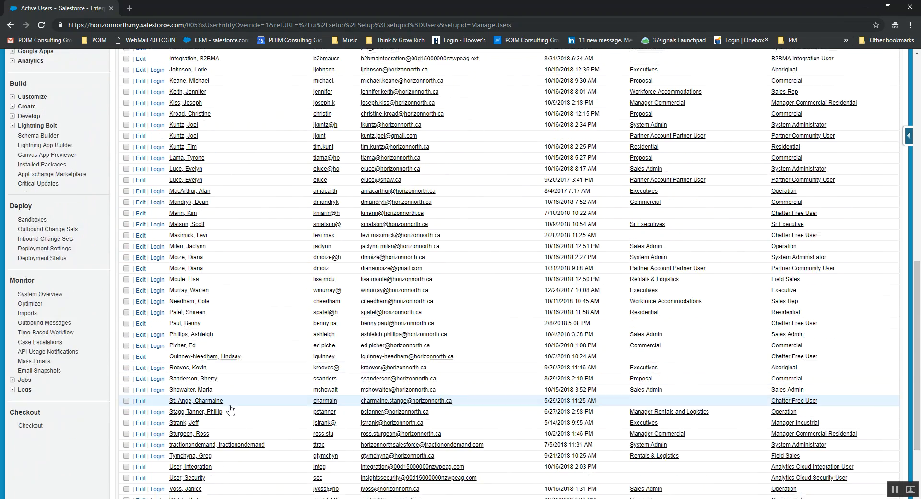
scroll(229, 408, down, 2)
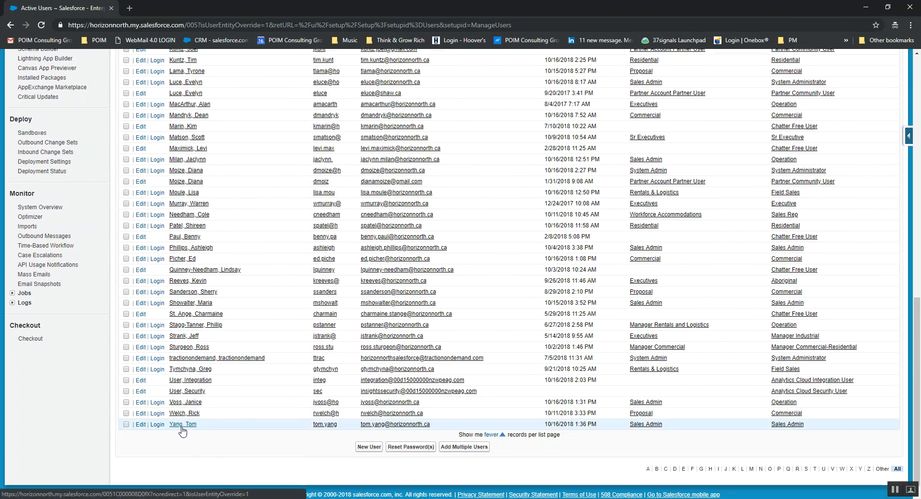
click(182, 424)
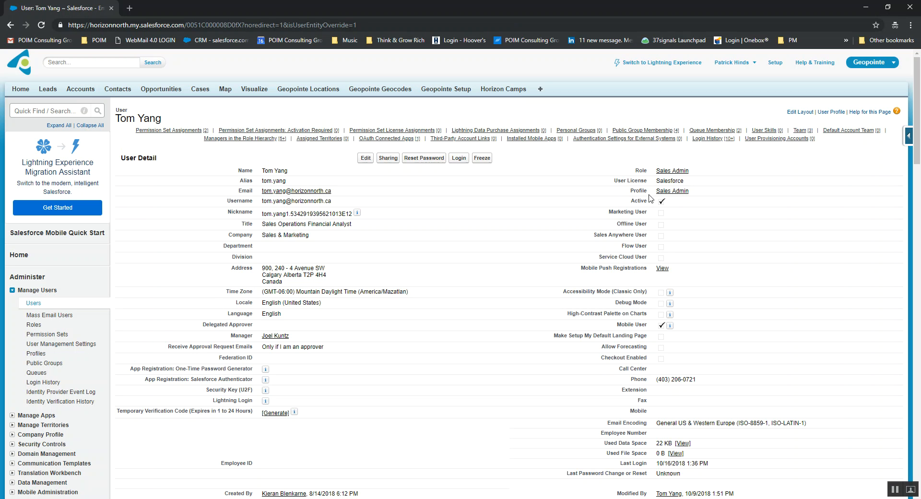
Step: Set this user's profile to System Administrator and save the record
click(365, 159)
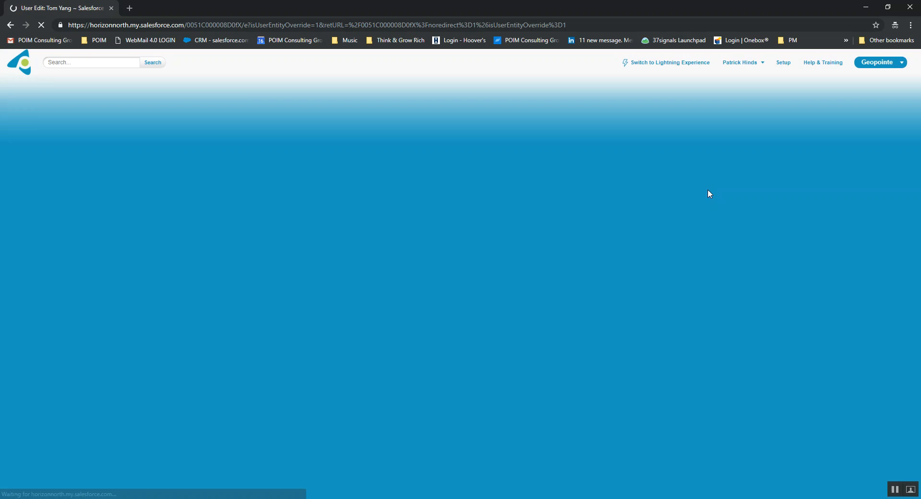
click(712, 170)
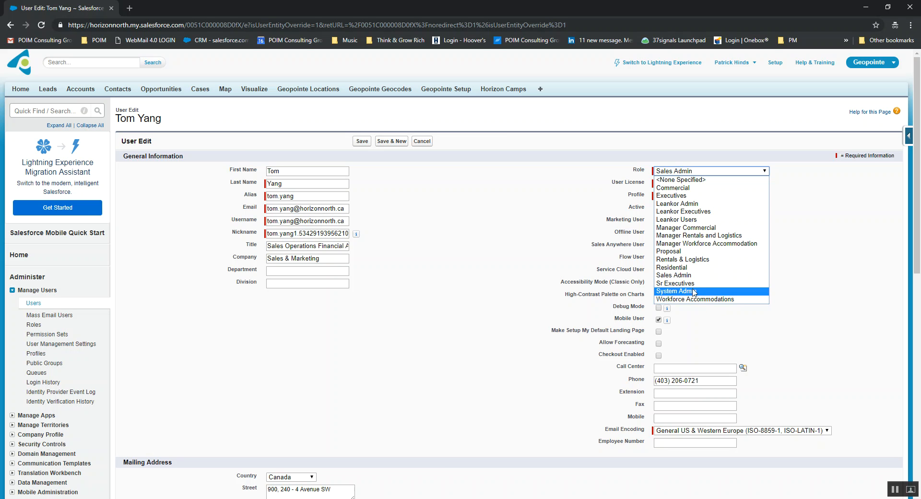
click(815, 256)
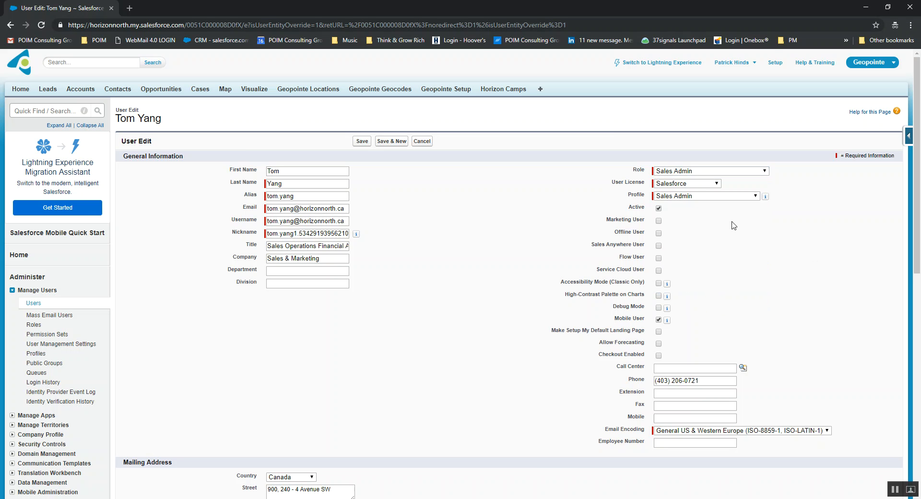
click(724, 197)
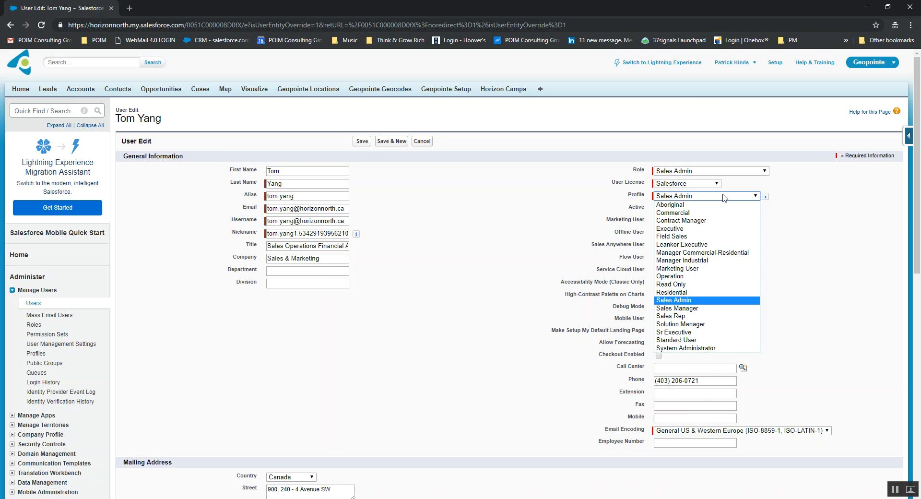
click(705, 349)
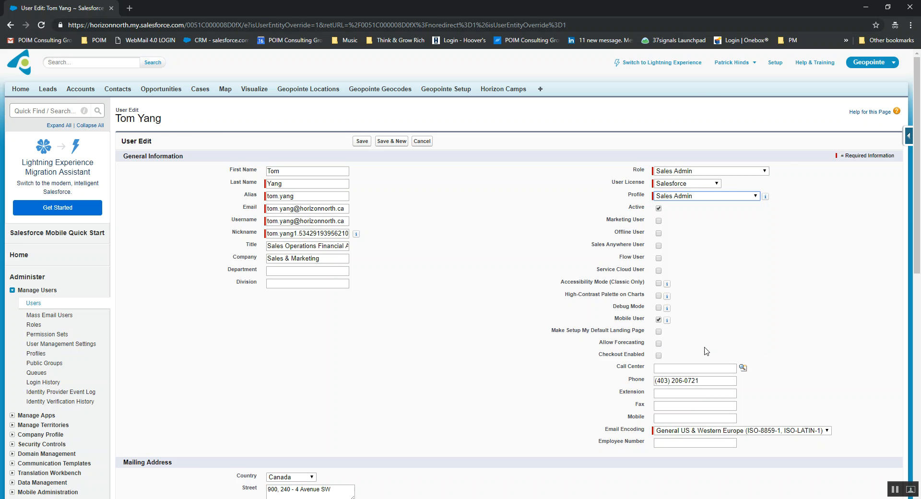
click(366, 142)
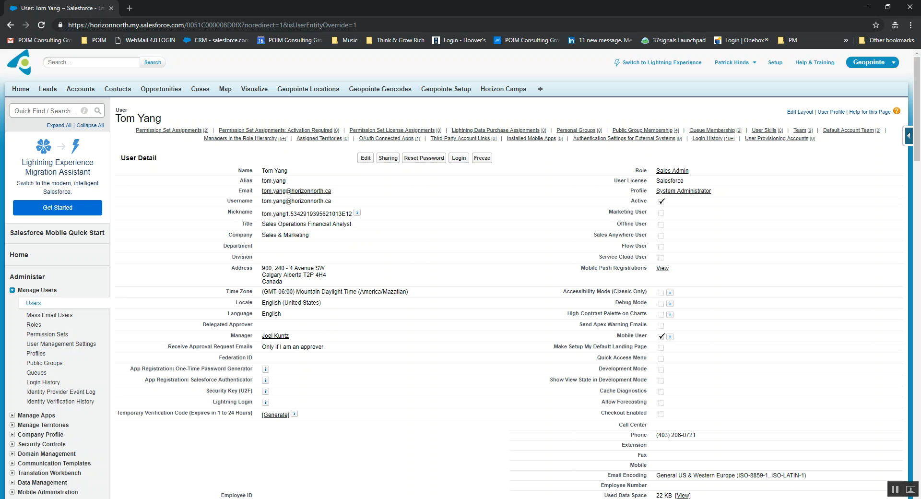
Step: Switch to the shared join.me session and close the New Data Set dialog without creating a data set
click(435, 498)
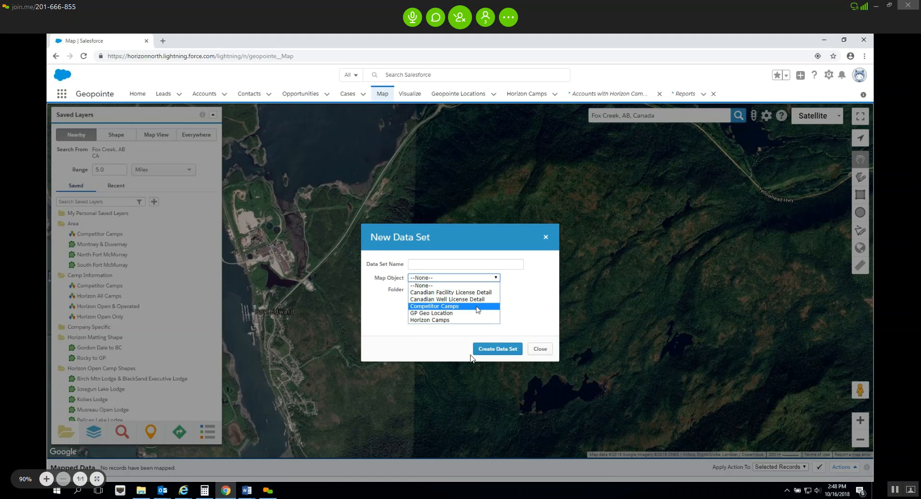
click(547, 237)
click(547, 238)
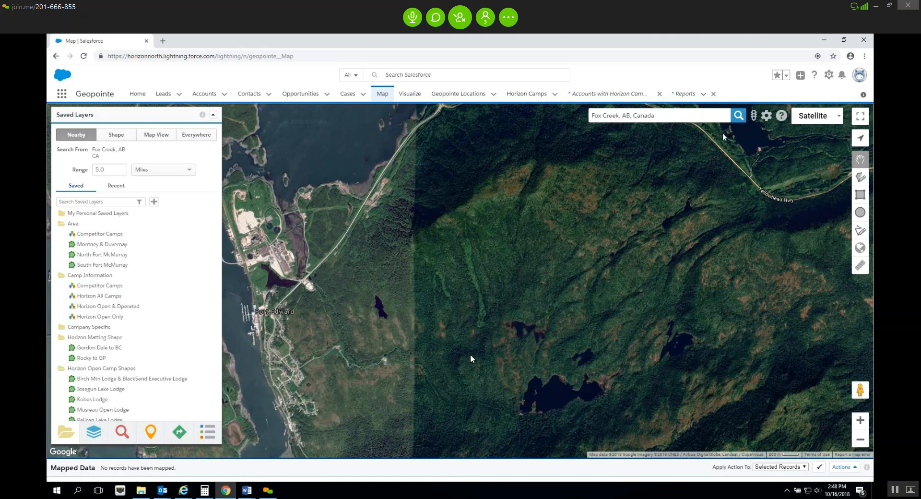
Step: Change the Geopointe base map from Satellite to Map and reload the page
click(806, 118)
click(805, 133)
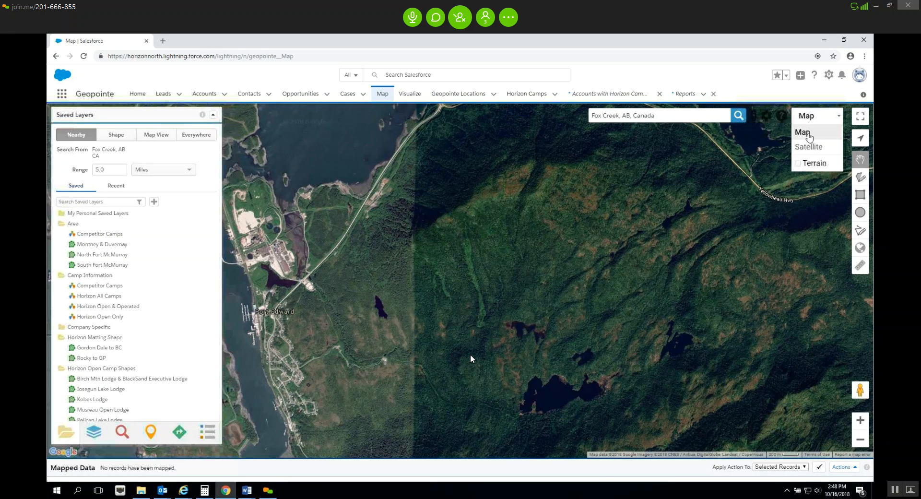
click(859, 440)
click(860, 439)
click(860, 439)
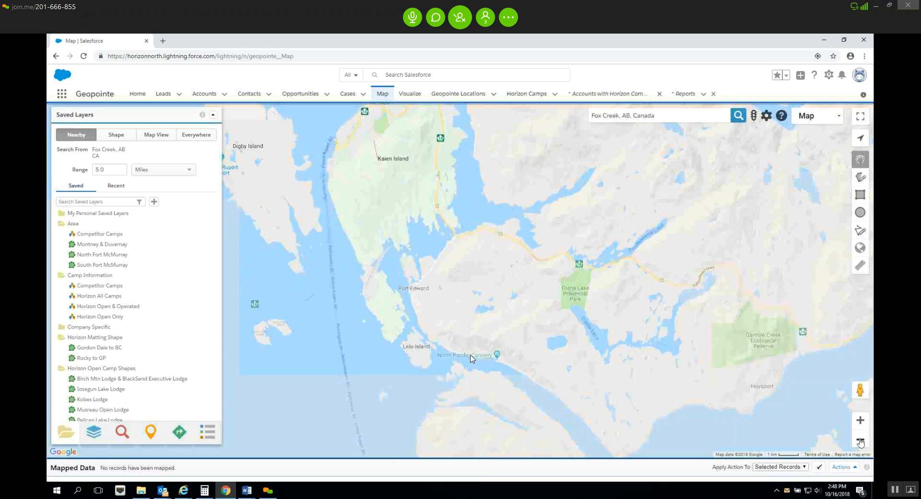
click(84, 56)
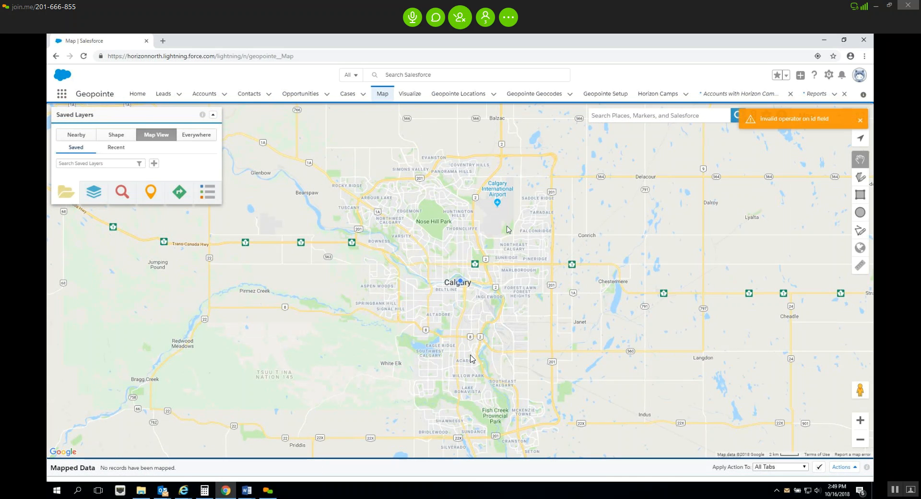
Step: Open Geopointe Setup, review the address, geocode and advanced settings of the Canadian Well License Detail map object, and return to Setup
click(610, 95)
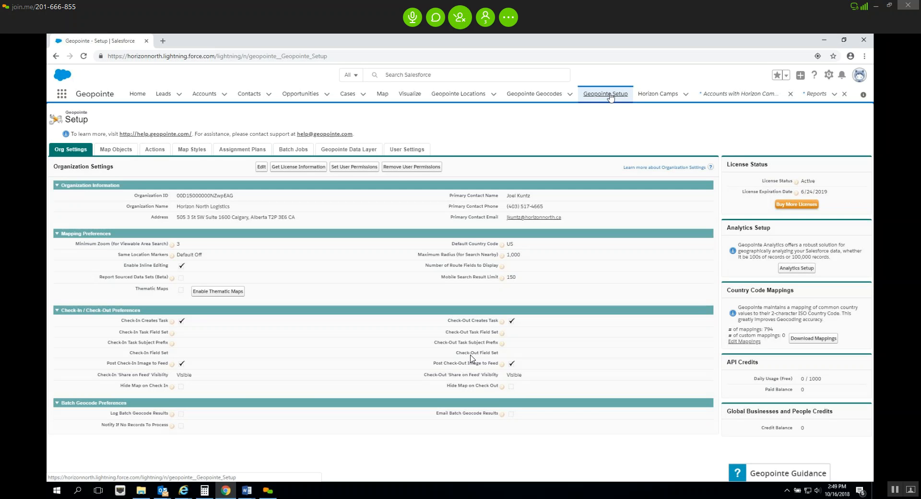
click(122, 151)
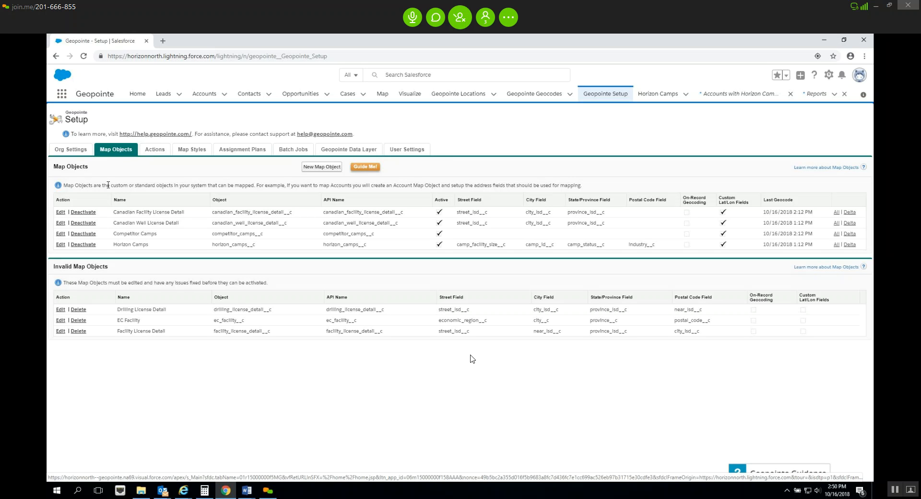
click(61, 224)
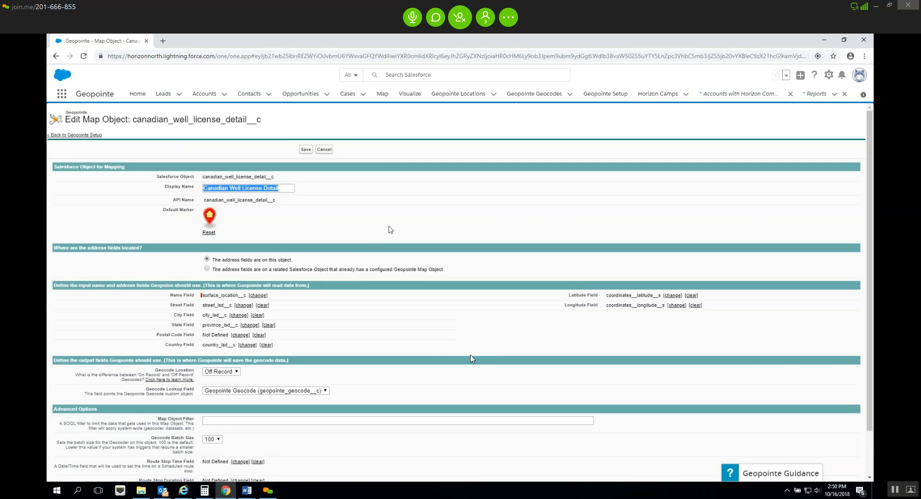
scroll(391, 229, down, 1)
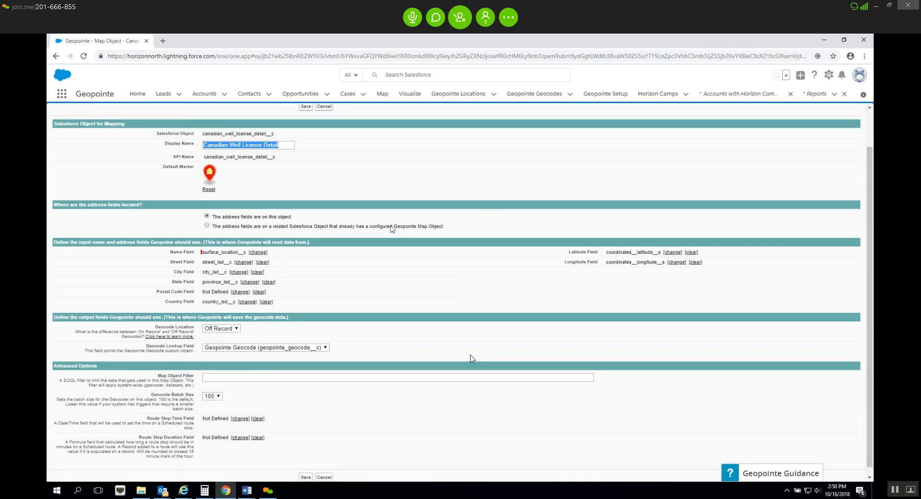
scroll(392, 229, down, 1)
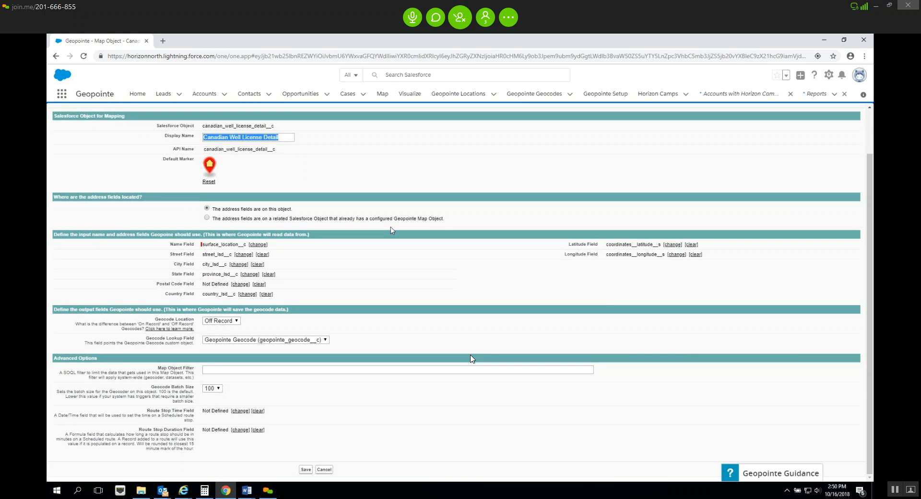
click(56, 56)
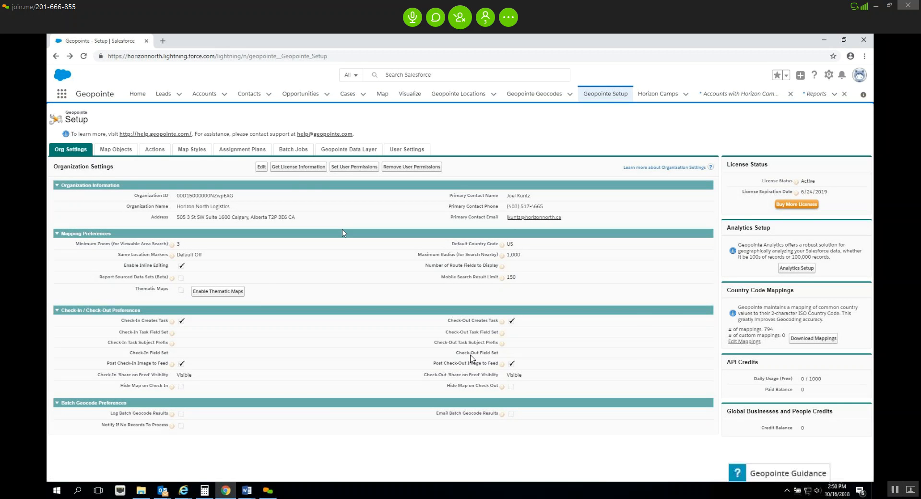
Step: Review the map objects and geographic assignment plans, and open the Drilling Open Camp plan to examine its details and assignment areas
click(123, 150)
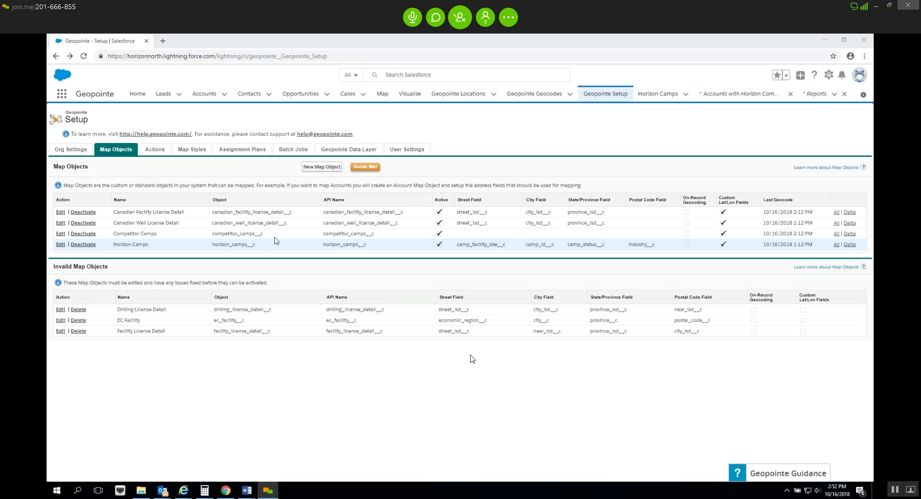
click(258, 149)
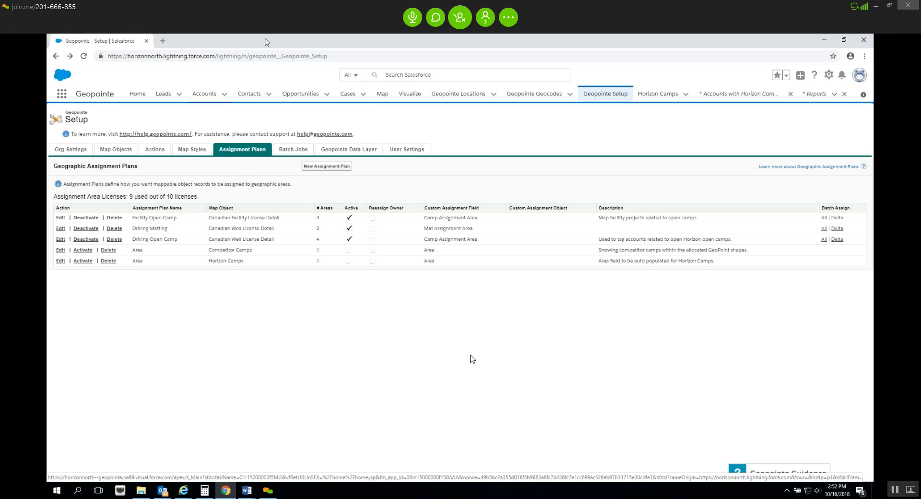
click(63, 239)
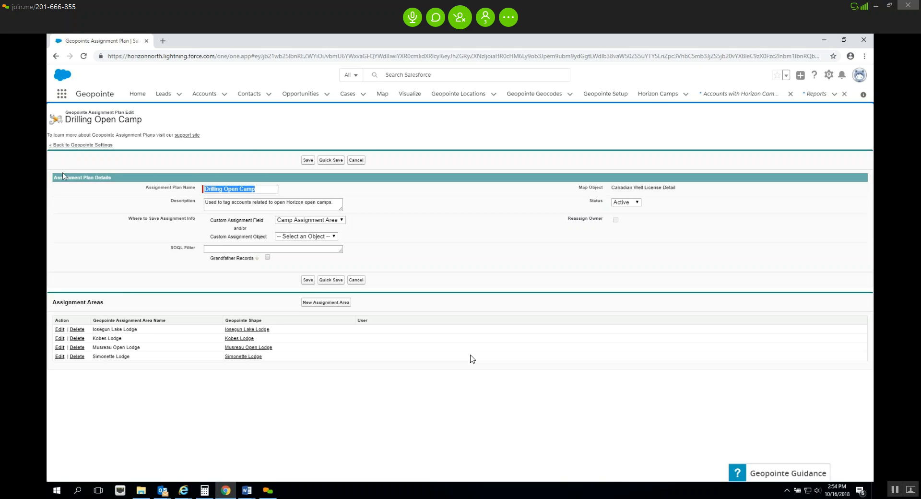
Step: Open the Dashboards item from the App Launcher, check the Account Target folder, and return to the list of all dashboard folders
click(63, 95)
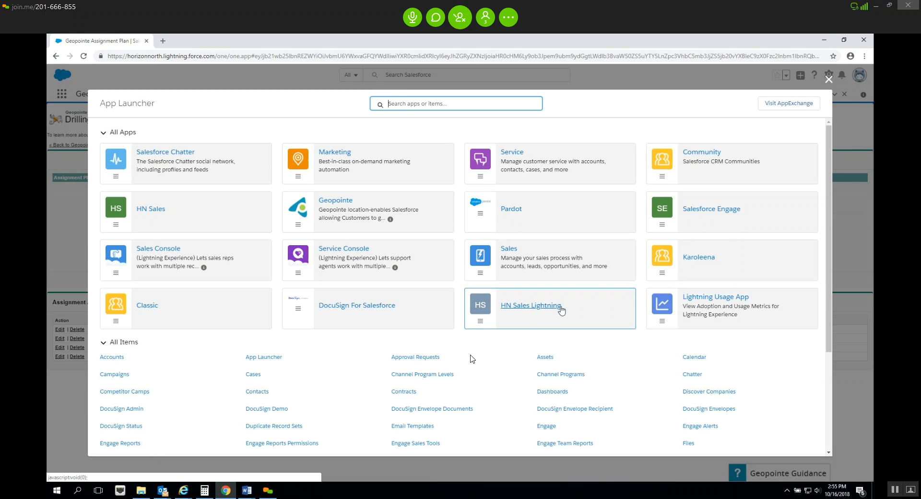
click(554, 392)
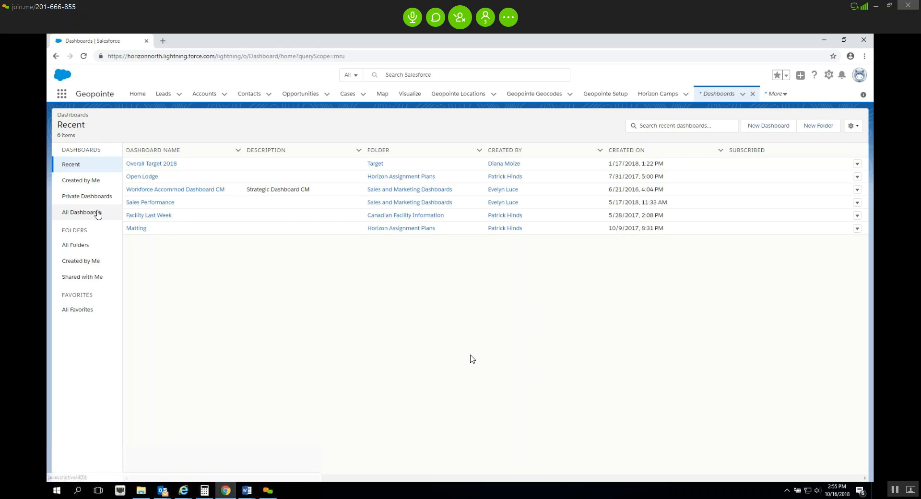
click(85, 247)
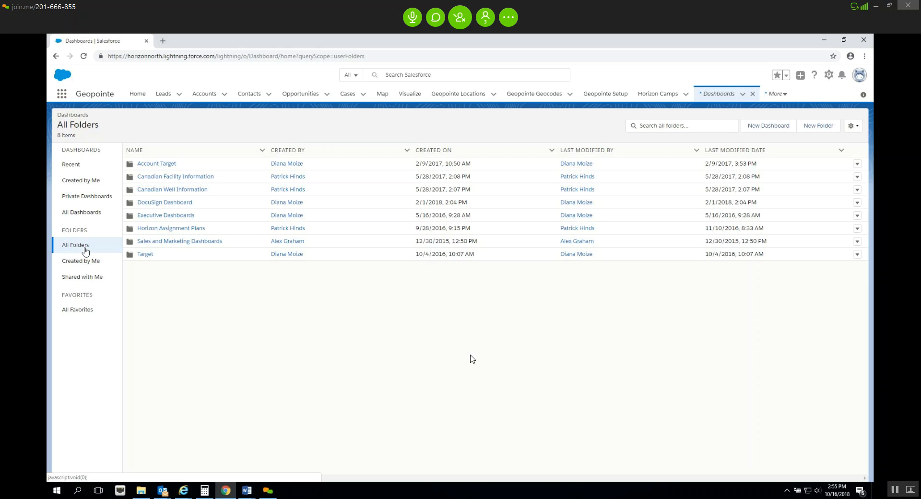
click(154, 164)
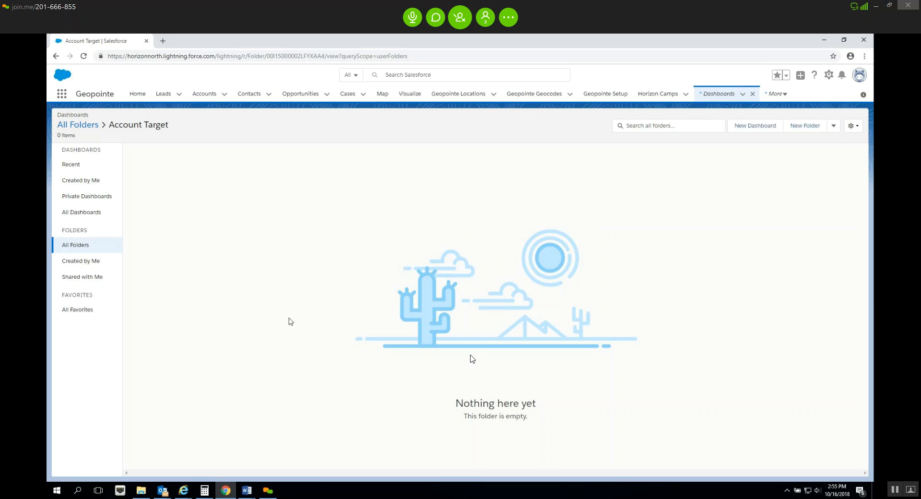
click(87, 248)
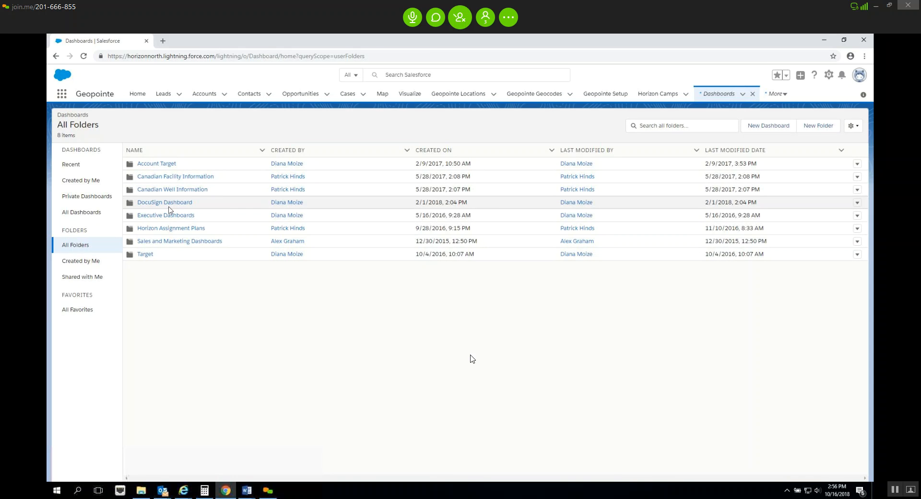
Step: Open the Open Lodge dashboard from the Horizon Assignment Plans folder, reload the page and refresh the dashboard data
click(173, 230)
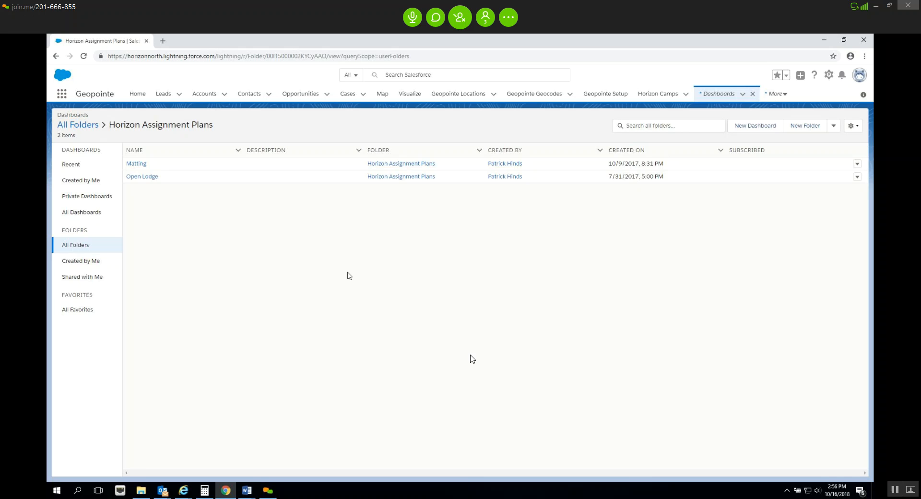
click(151, 180)
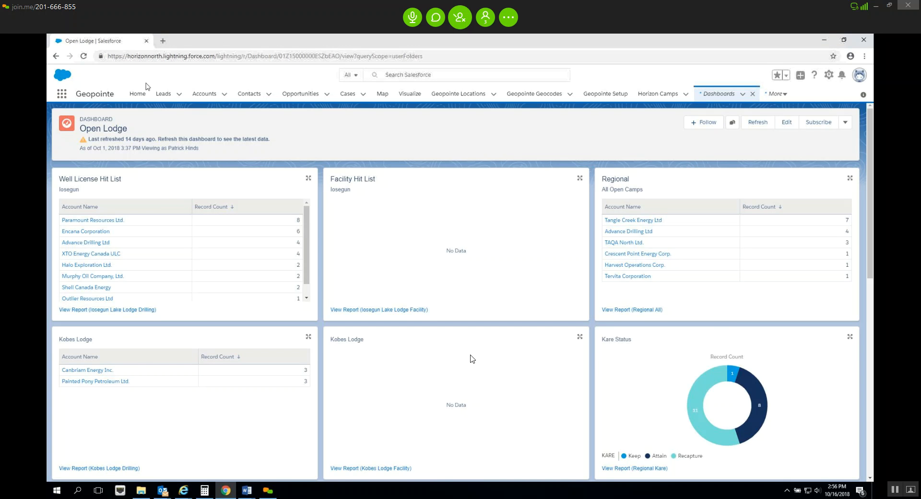
click(83, 56)
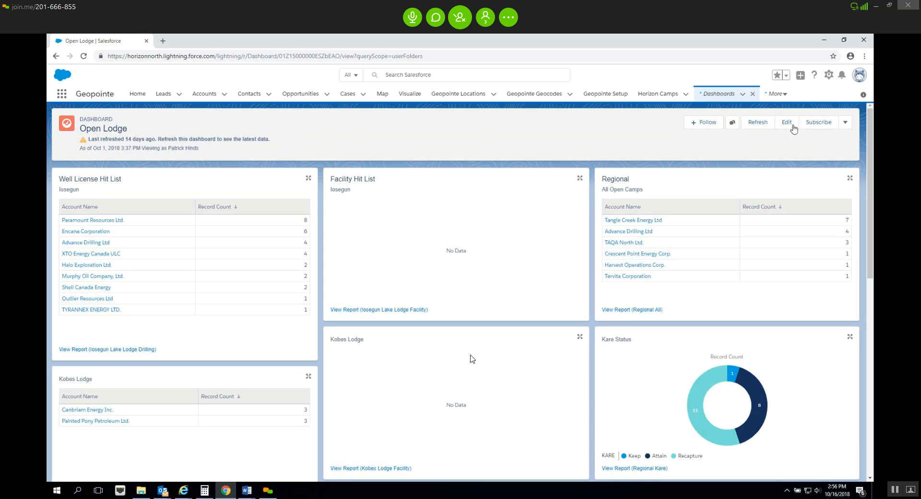
click(758, 124)
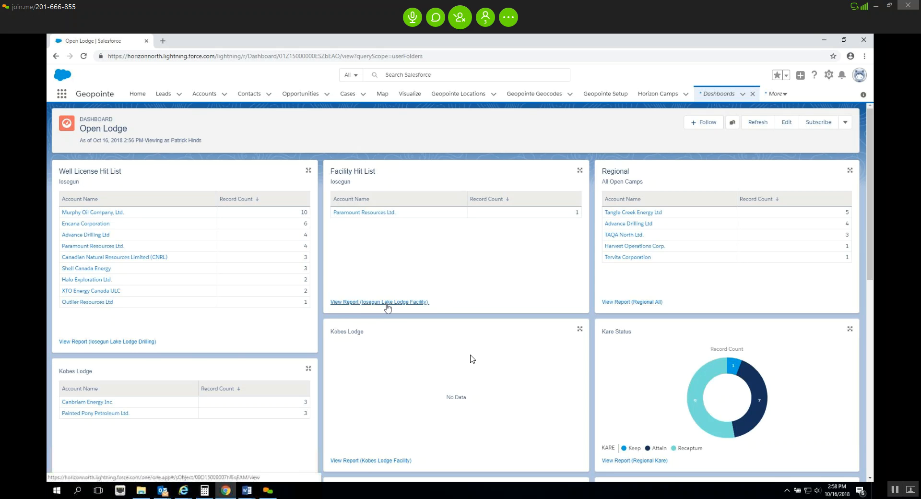
Step: Open the Iosegun Lake Lodge Drilling report from the Well License Hit List in the report builder and review its columns
click(127, 342)
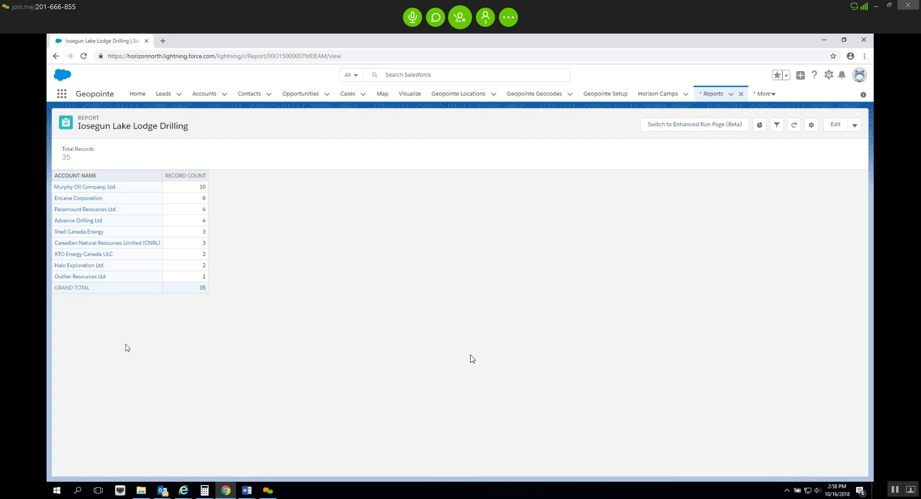
click(835, 125)
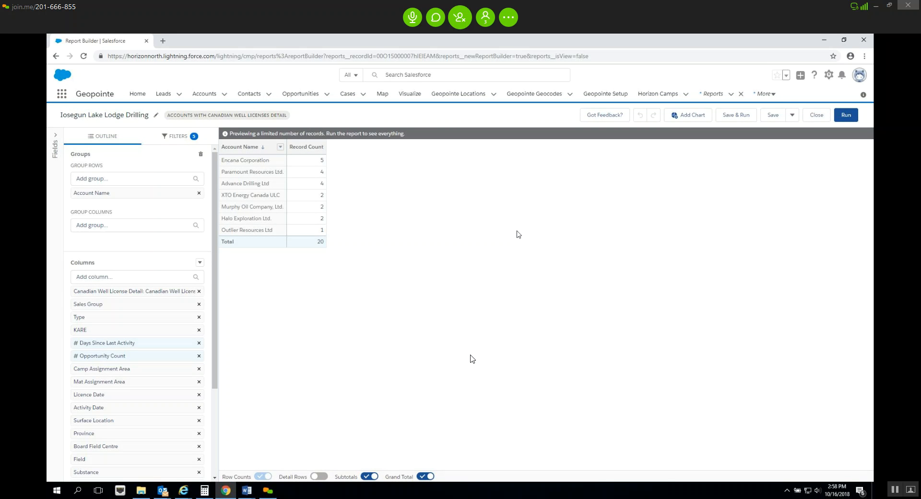
drag(214, 361, 212, 425)
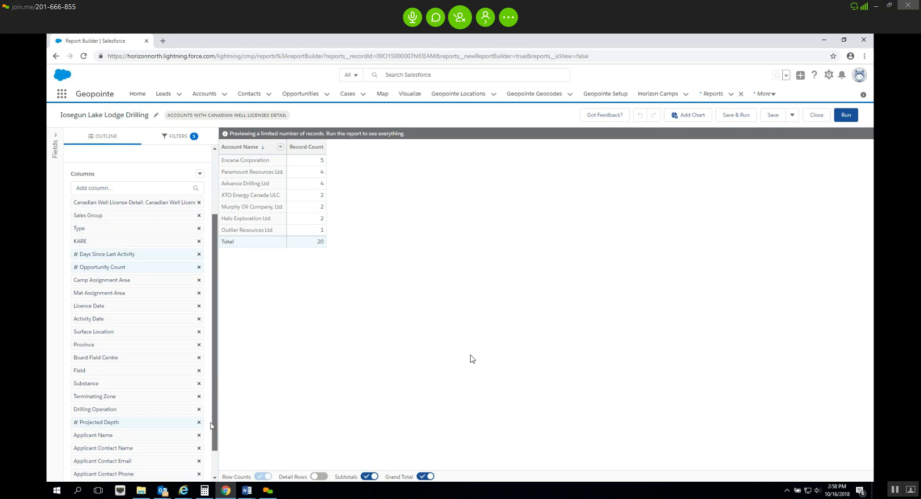
Step: Show detail rows in the Iosegun Lake Lodge Drilling report preview, and examine the record columns and the report filters
click(325, 478)
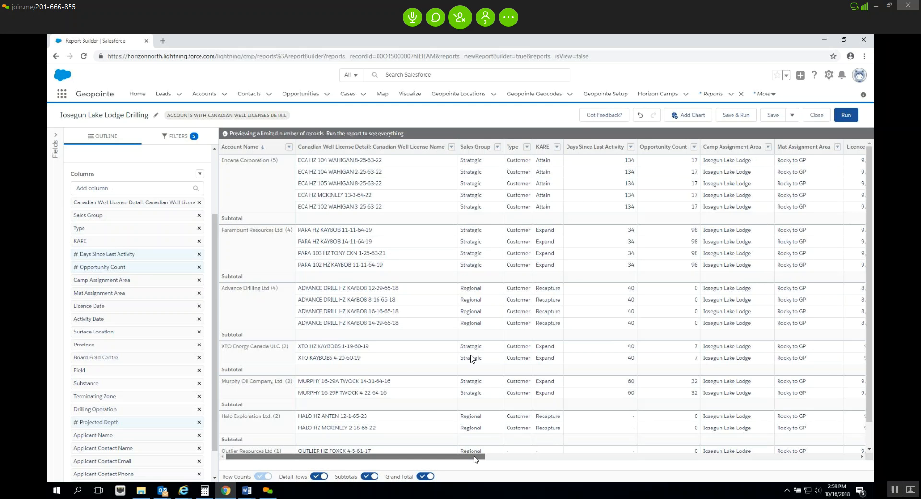
drag(474, 458, 543, 454)
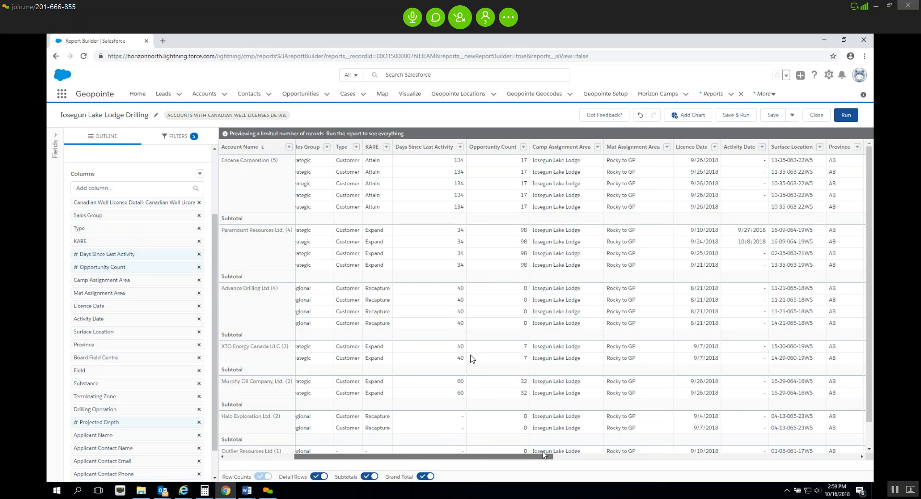
drag(543, 452, 473, 455)
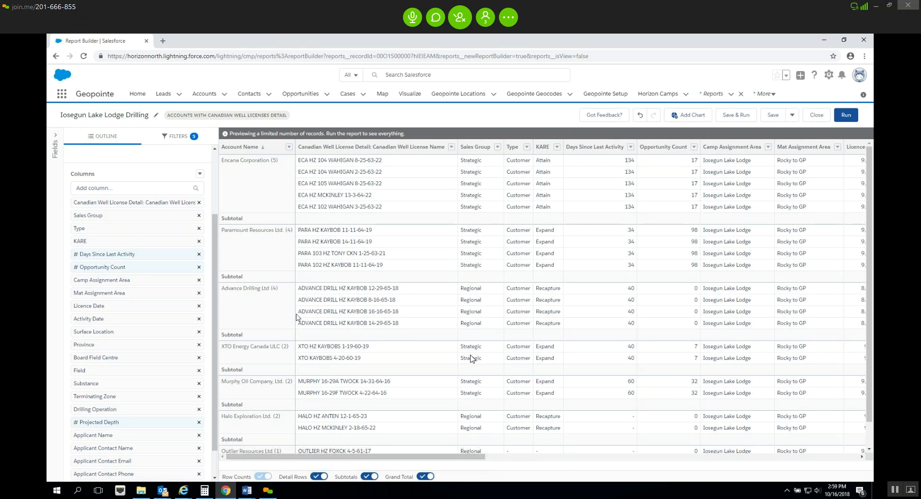
click(171, 137)
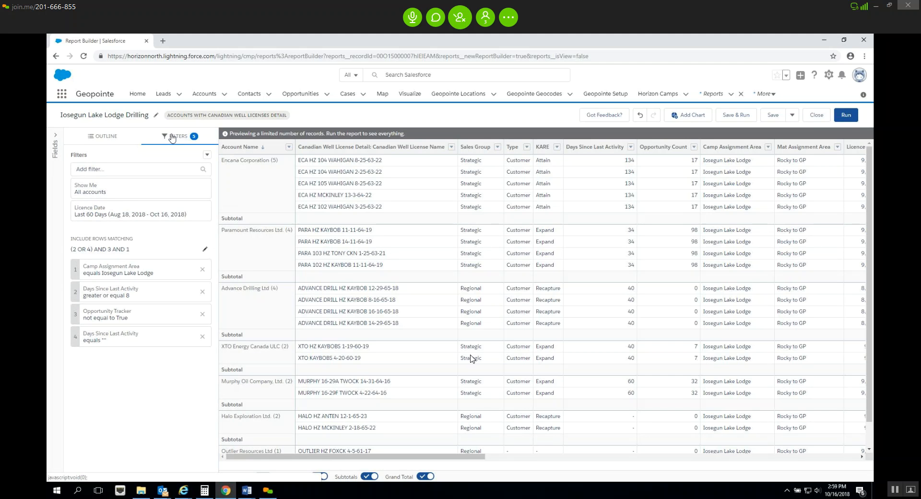